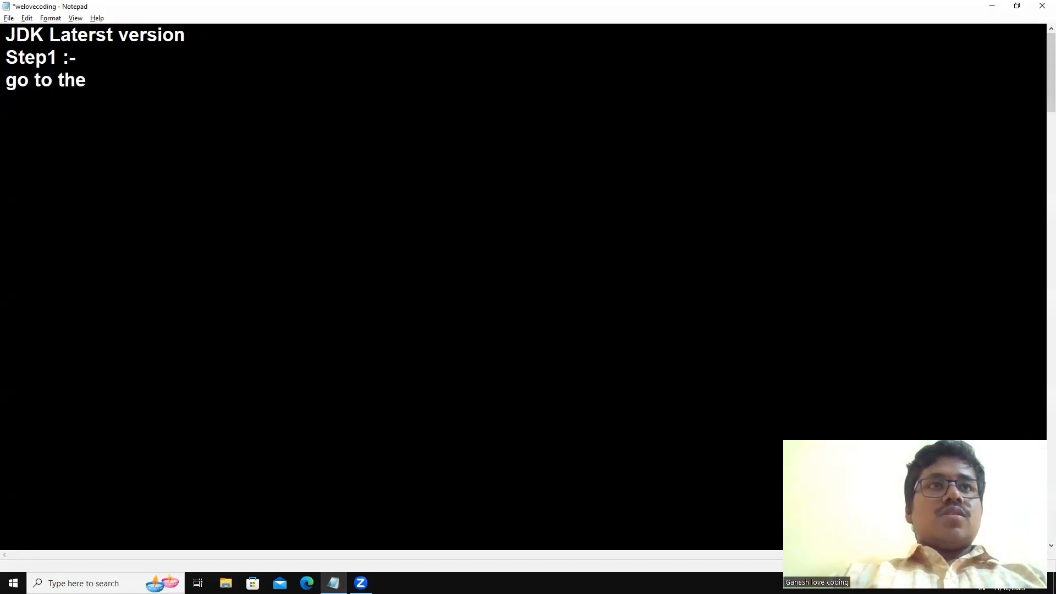
Step: Complete the Step1 instruction so it reads "go to the chrme browser and search for the jdk Laterst version"
{"action": "type", "text": "chroeme"}
{"action": "key", "text": "BackSpace"}
{"action": "key", "text": "BackSpace"}
{"action": "key", "text": "BackSpace"}
{"action": "key", "text": "BackSpace"}
{"action": "type", "text": "me b"}
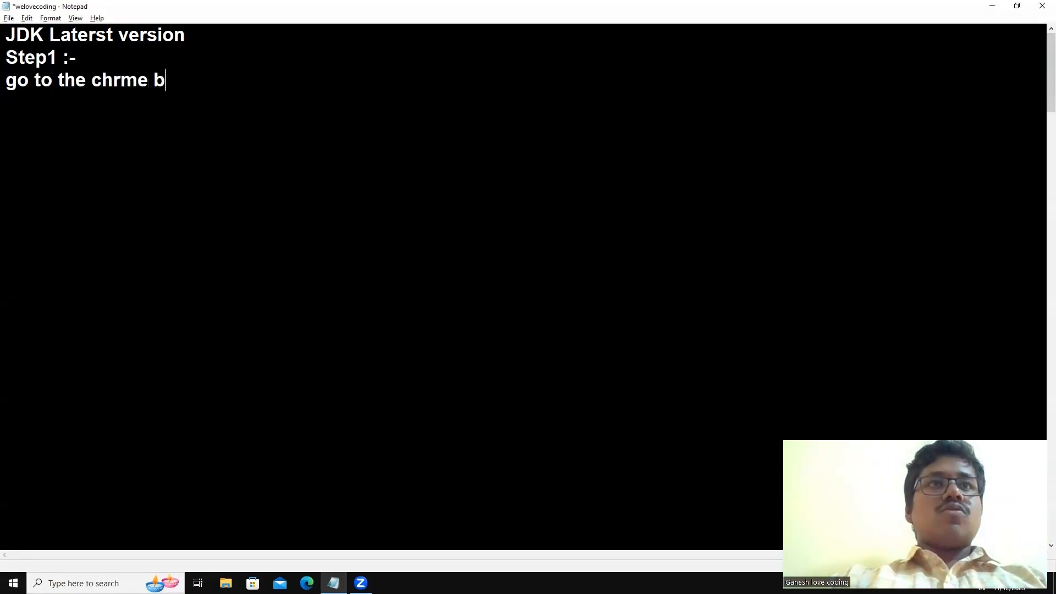
{"action": "type", "text": "rowser"}
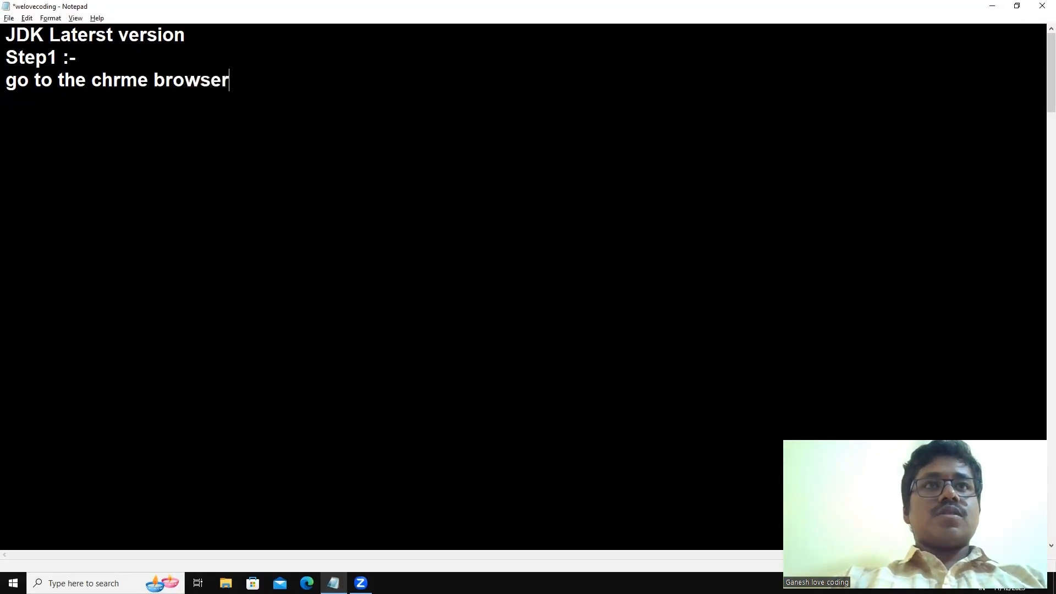
{"action": "type", "text": " and sea"}
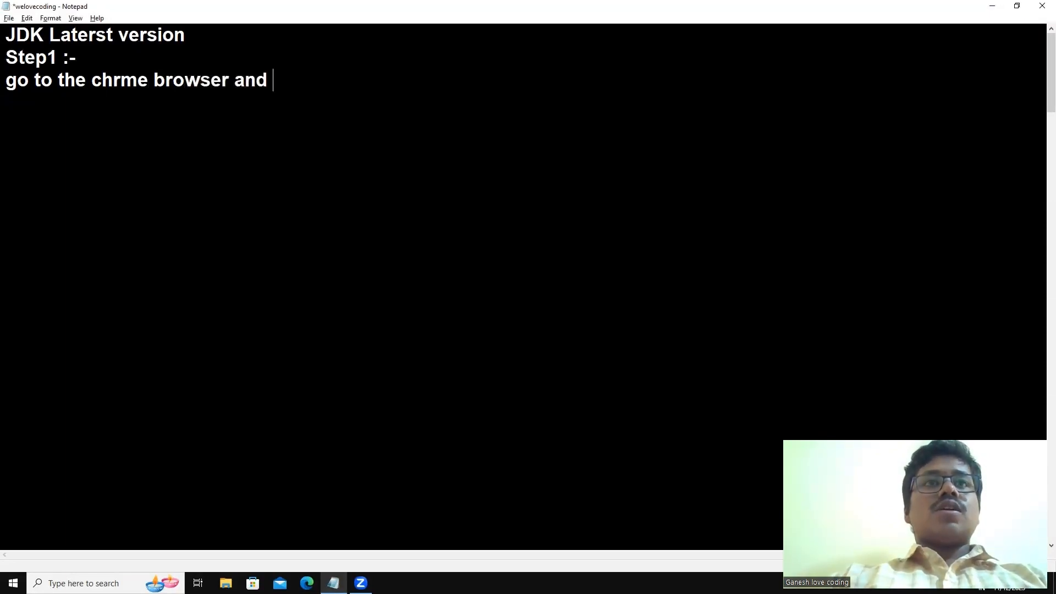
{"action": "key", "text": "BackSpace"}
{"action": "type", "text": "r"}
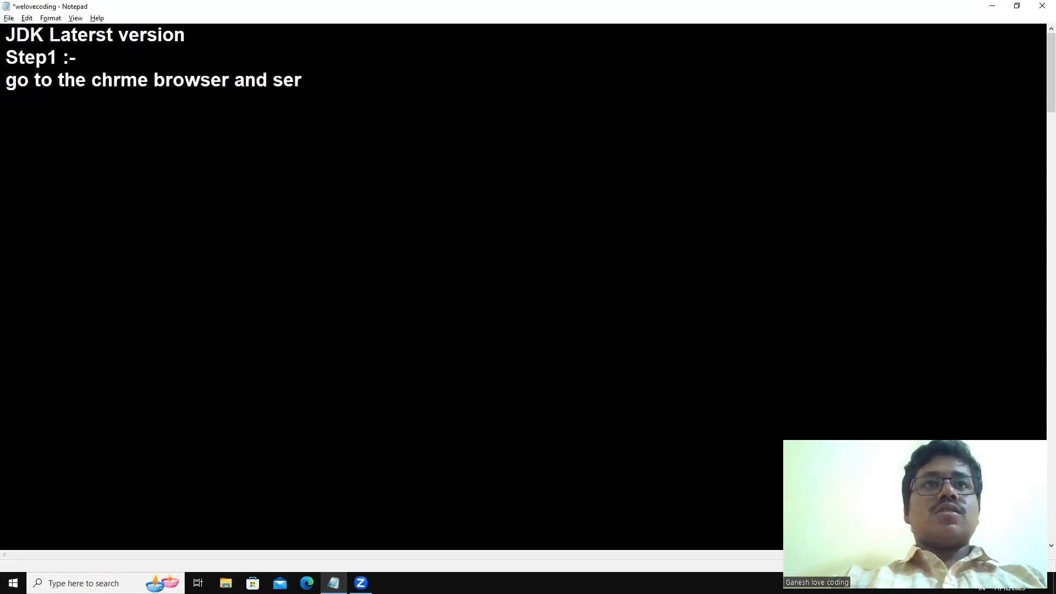
{"action": "key", "text": "BackSpace"}
{"action": "type", "text": "arch for the "}
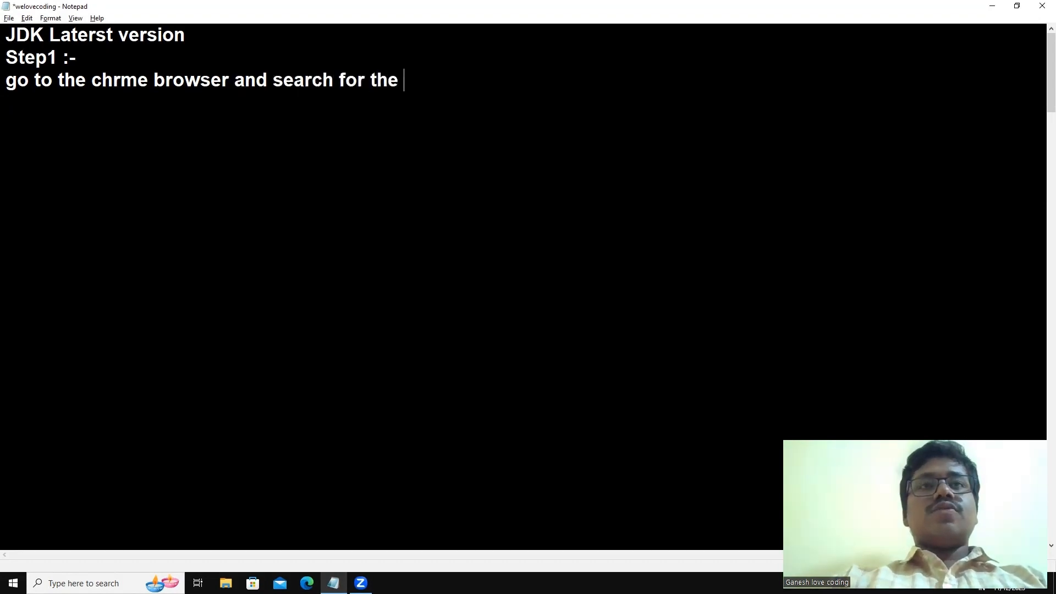
{"action": "type", "text": "jdk"}
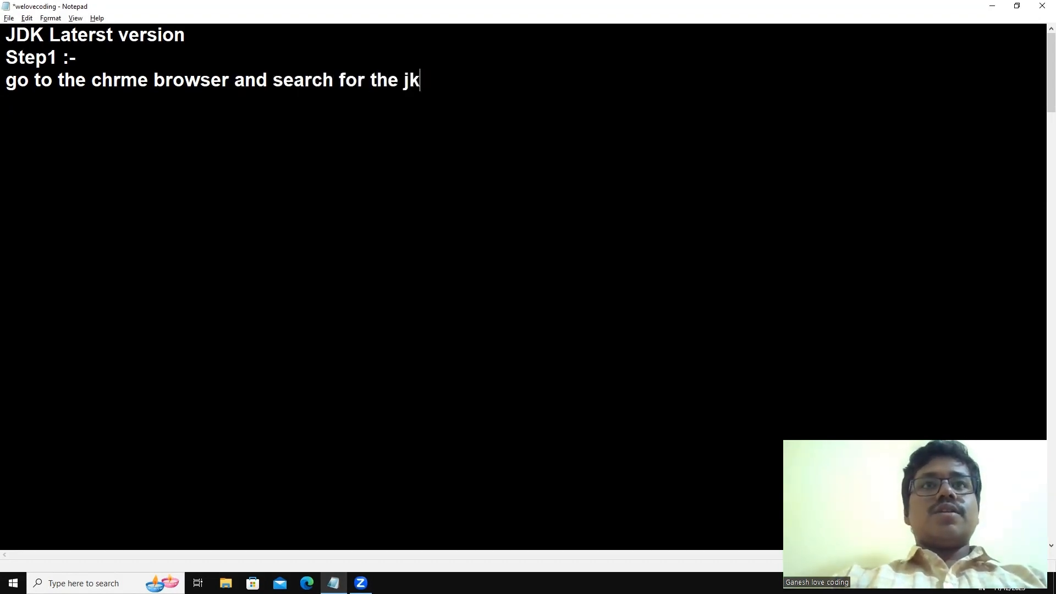
{"action": "key", "text": "BackSpace"}
{"action": "type", "text": "dk La"}
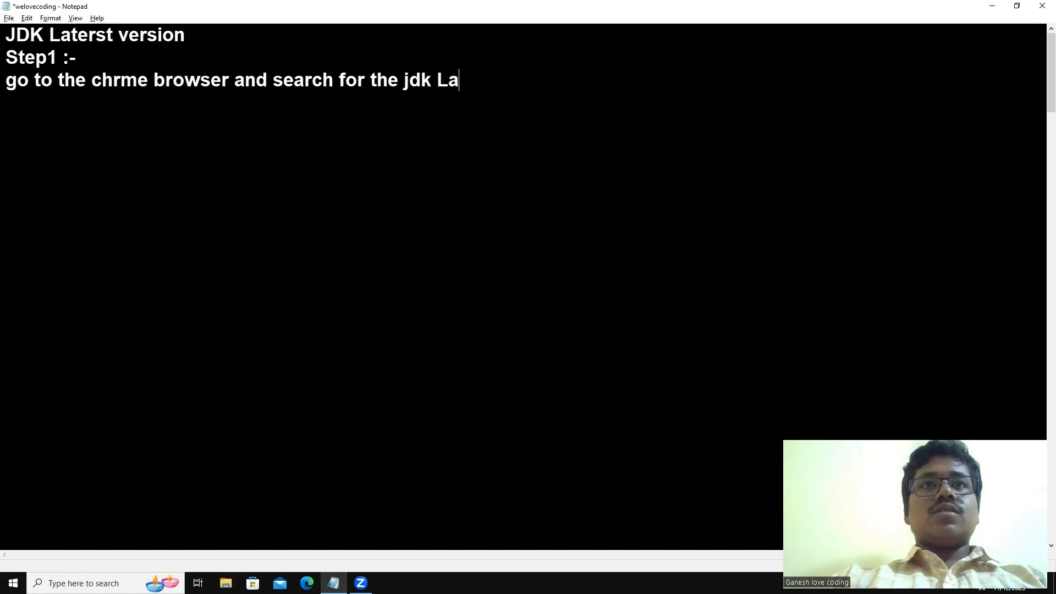
{"action": "type", "text": "terst version"}
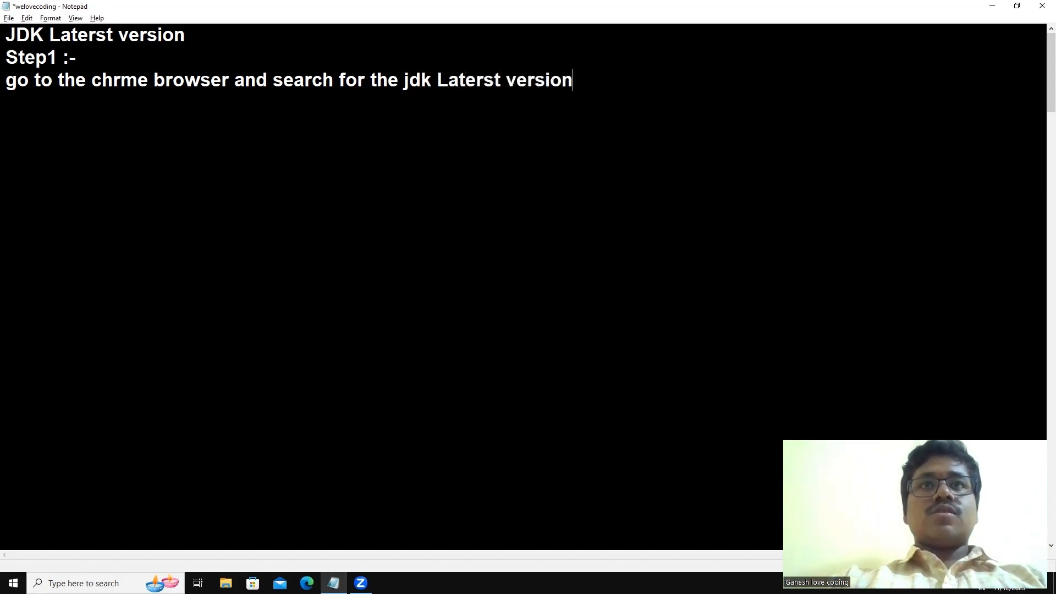
Step: Copy the phrase "jdk Laterst version" from the note and search Google for it in Chrome
{"action": "left_click_drag", "start_coordinate": [573, 80], "coordinate": [405, 82]}
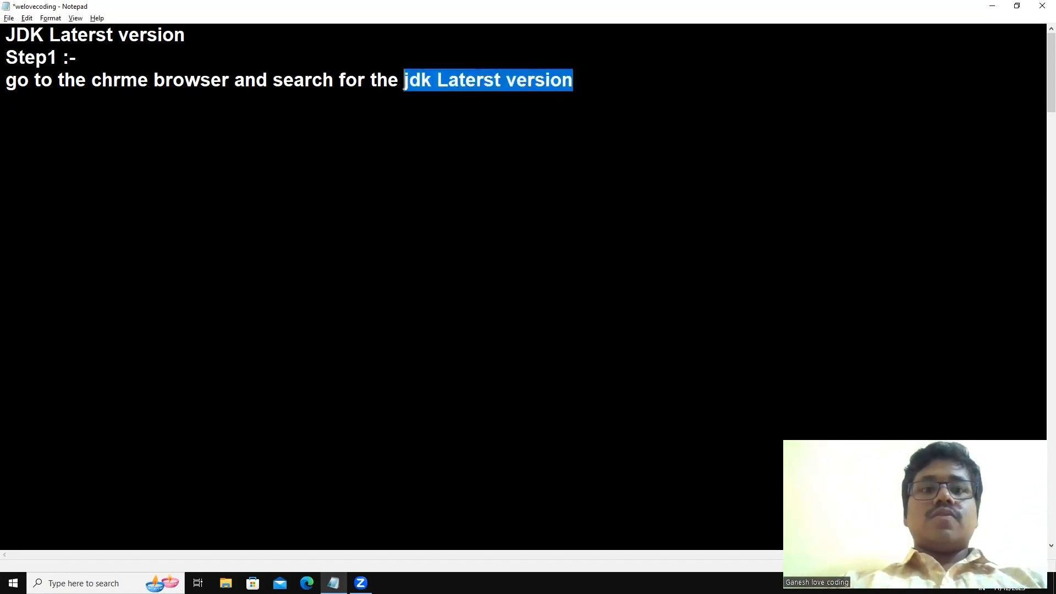
{"action": "key", "text": "super"}
{"action": "type", "text": "ch"}
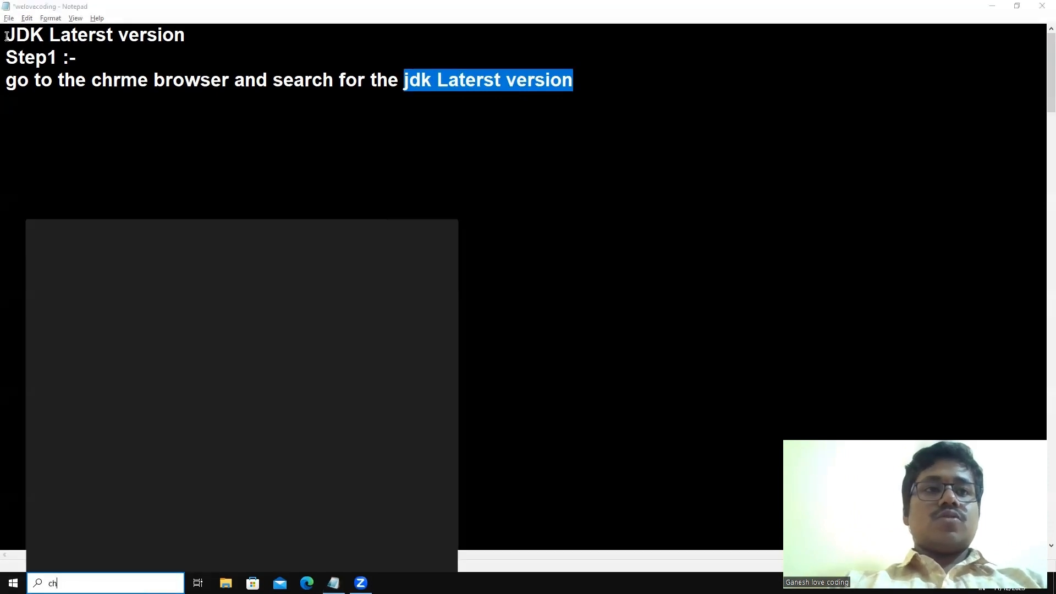
{"action": "key", "text": "Return"}
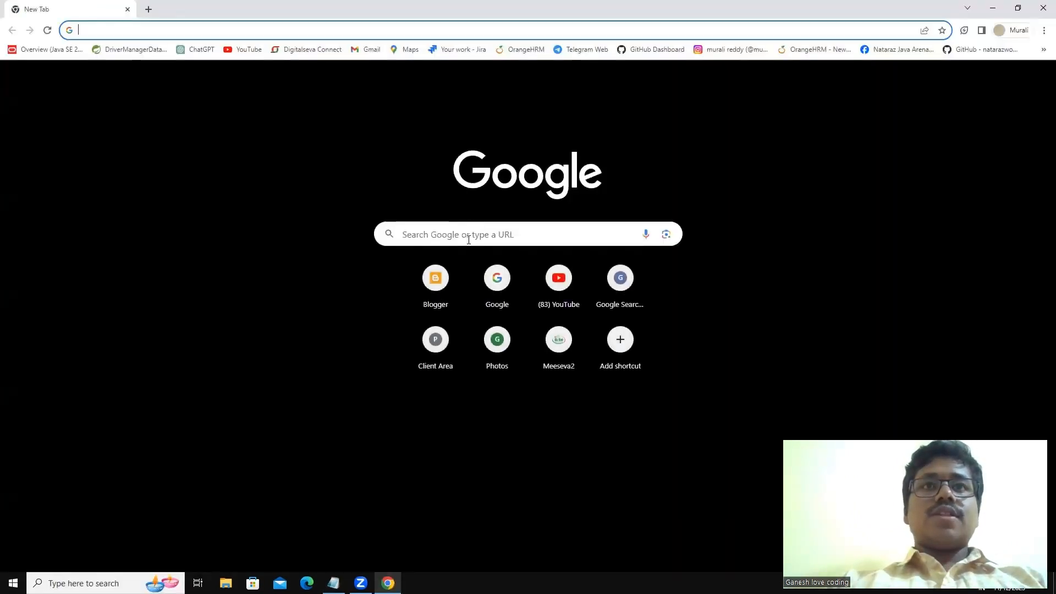
{"action": "left_click", "coordinate": [460, 234]}
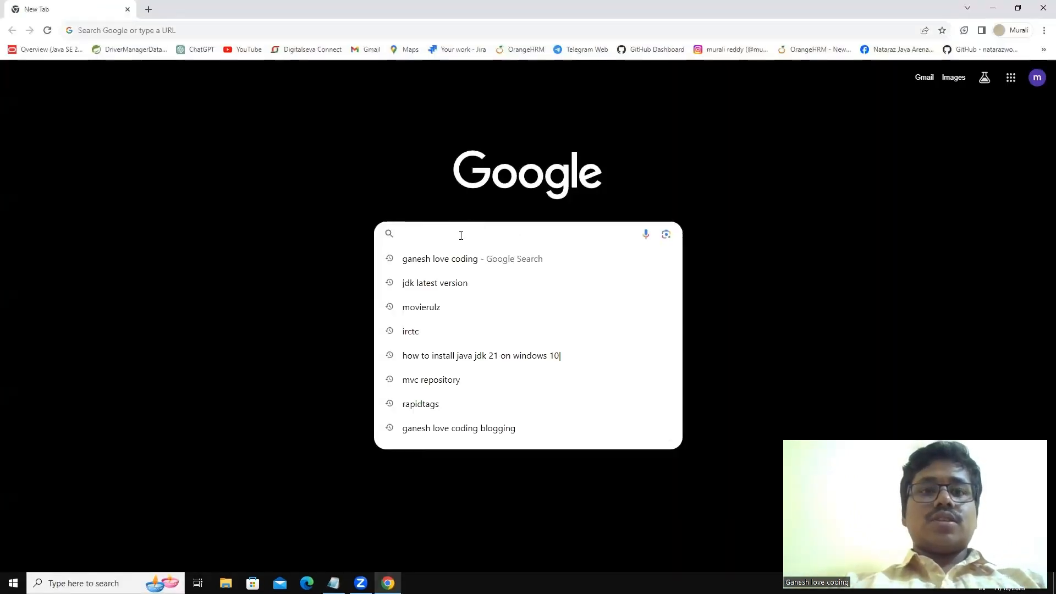
{"action": "type", "text": "jdk Laterst version"}
{"action": "key", "text": "Return"}
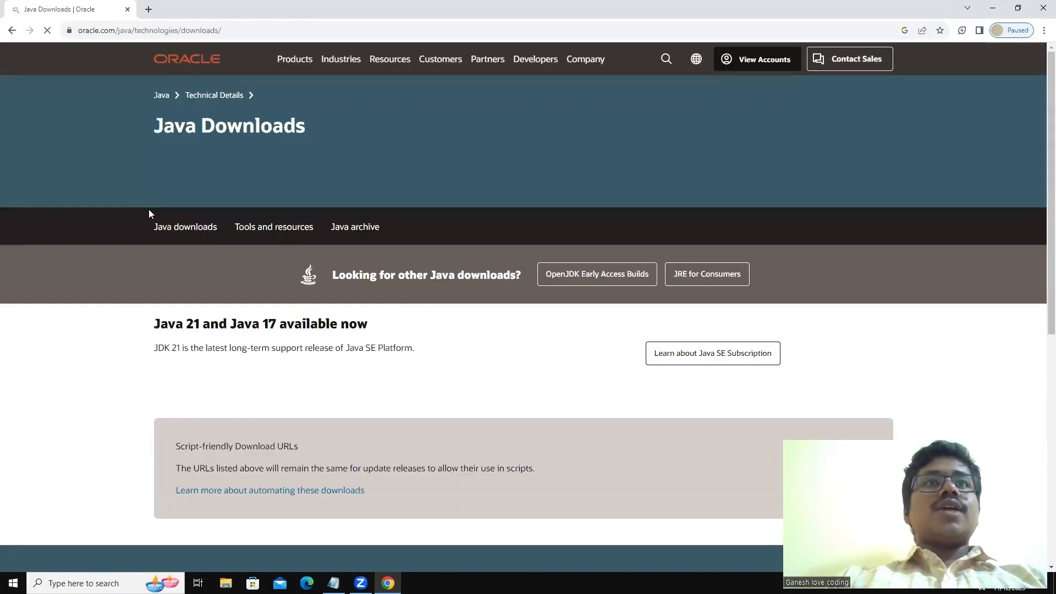
Step: Show the Windows downloads for JDK 21 on Oracle's Java Downloads page
{"action": "scroll", "coordinate": [271, 272], "scroll_direction": "down", "scroll_amount": 2}
{"action": "scroll", "coordinate": [272, 278], "scroll_direction": "down", "scroll_amount": 1}
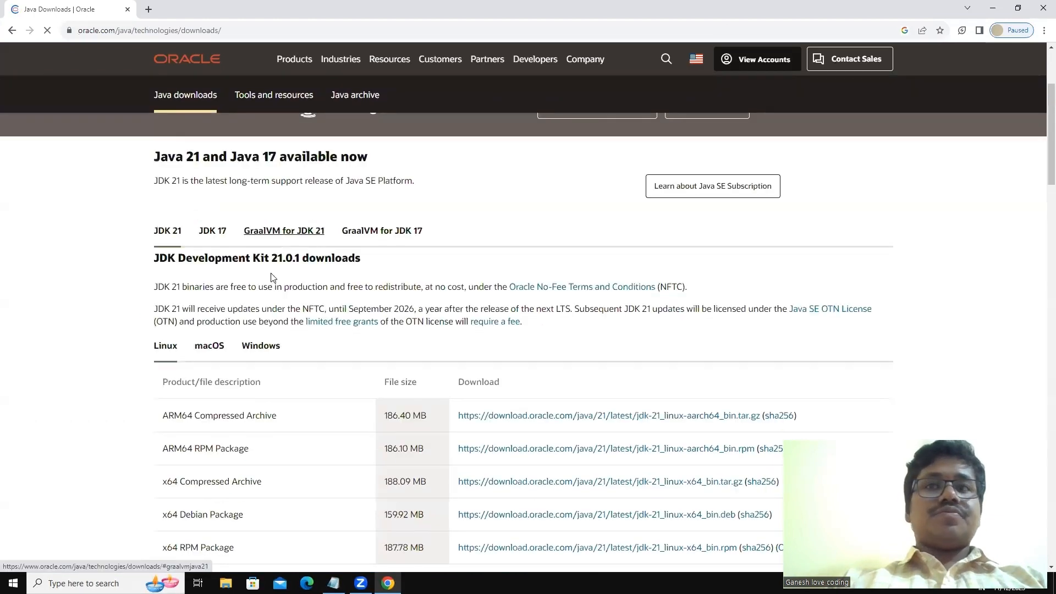
{"action": "scroll", "coordinate": [271, 278], "scroll_direction": "down", "scroll_amount": 1}
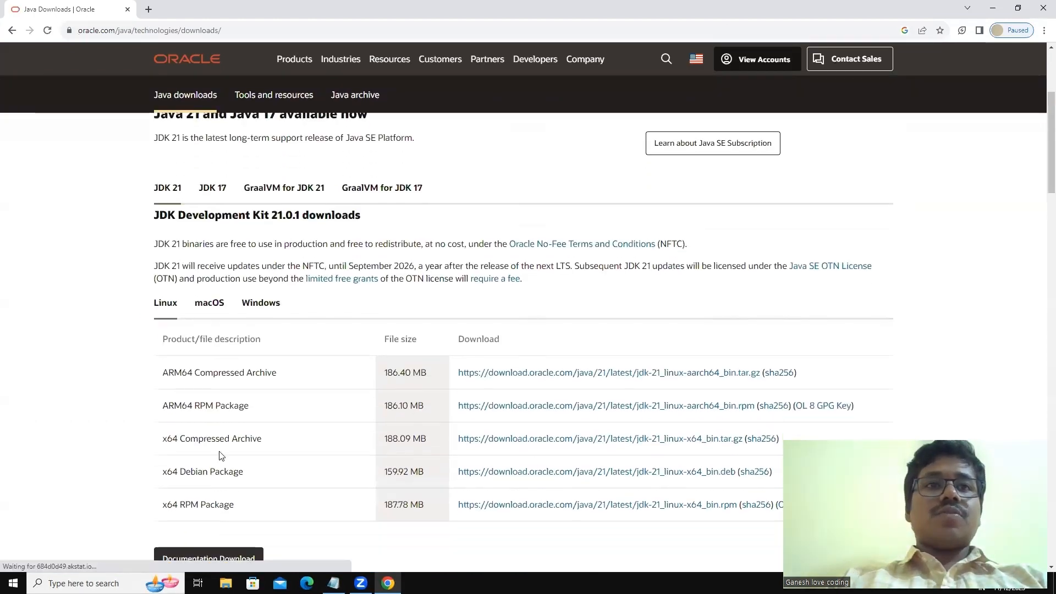
{"action": "left_click", "coordinate": [256, 301]}
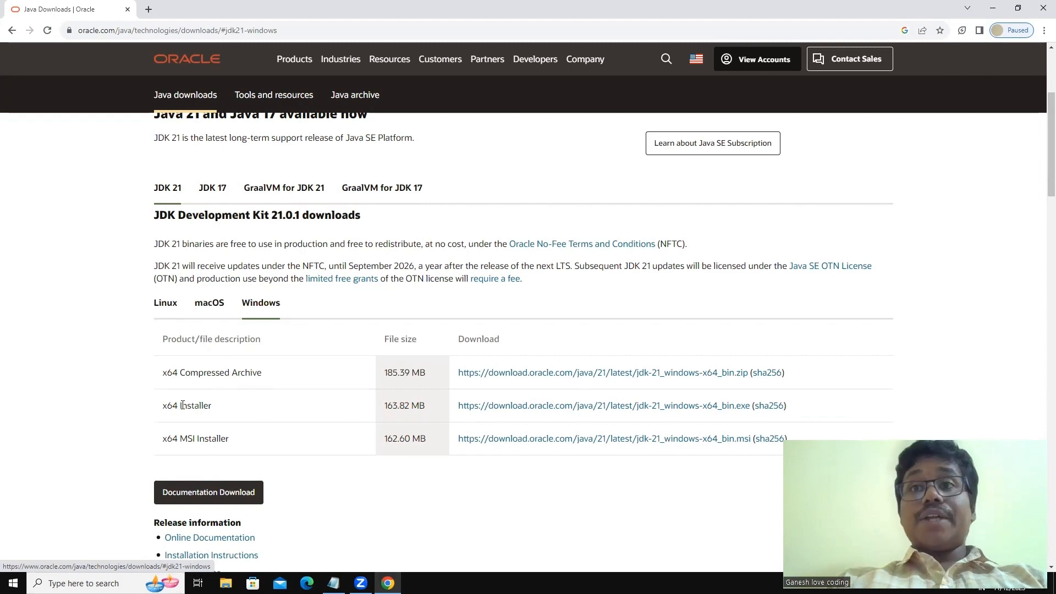
Step: Check the computer's system type through Control Panel's system information, and close those windows
{"action": "key", "text": "super"}
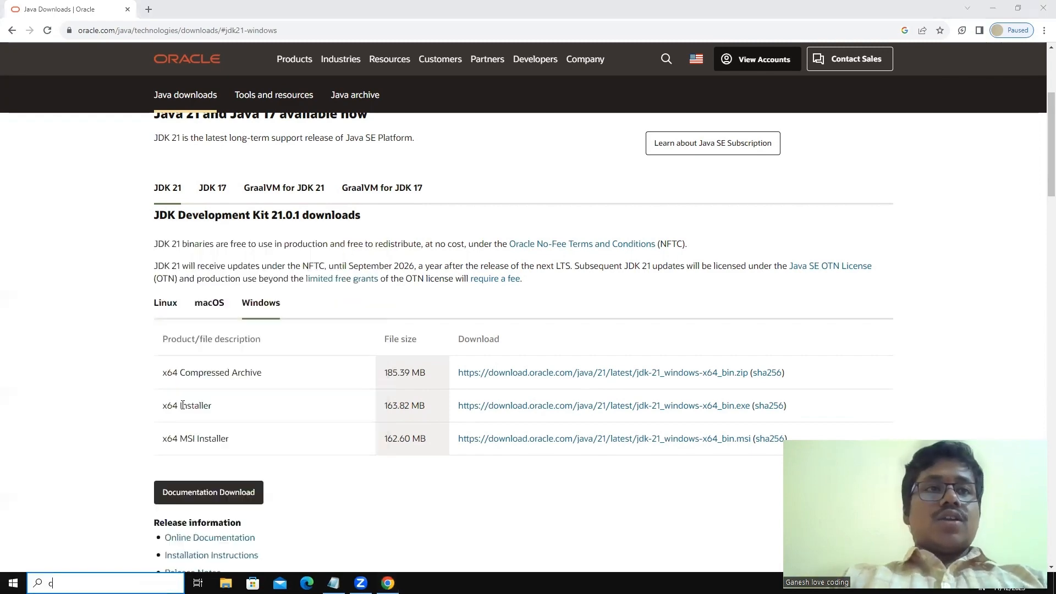
{"action": "type", "text": "contrl"}
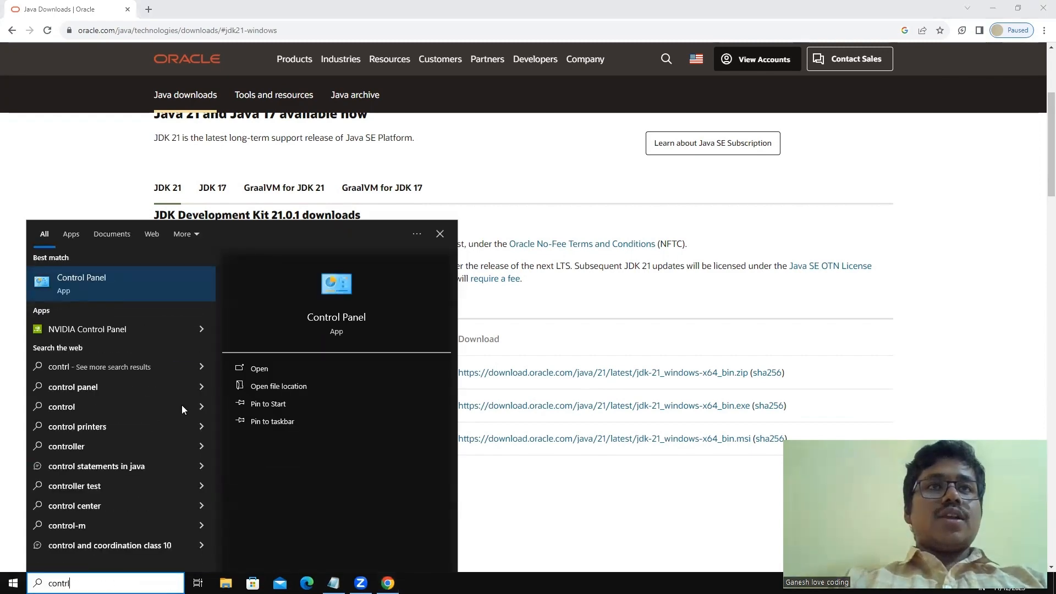
{"action": "key", "text": "Return"}
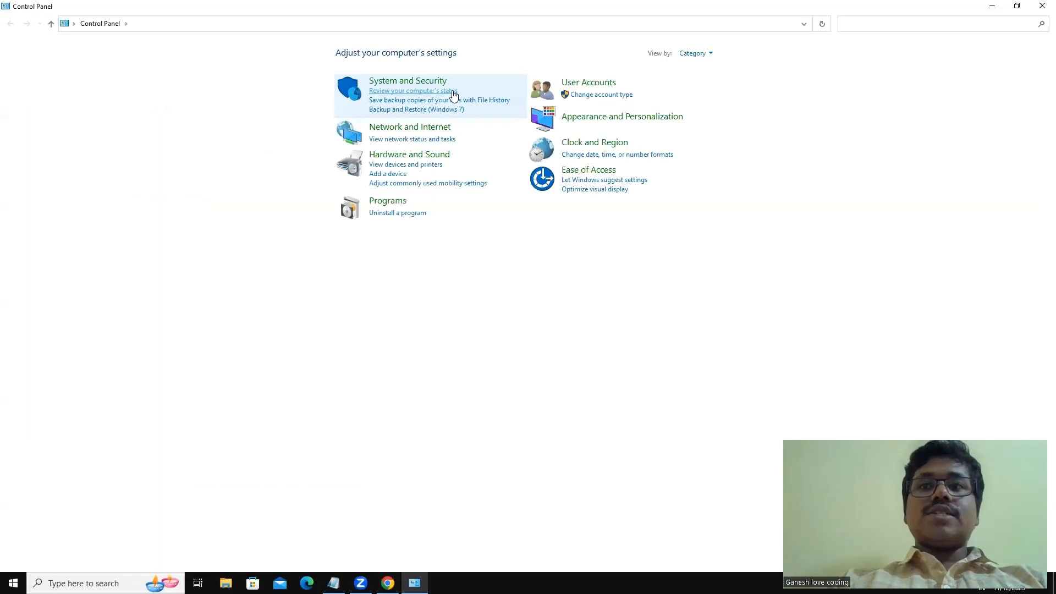
{"action": "left_click", "coordinate": [421, 85]}
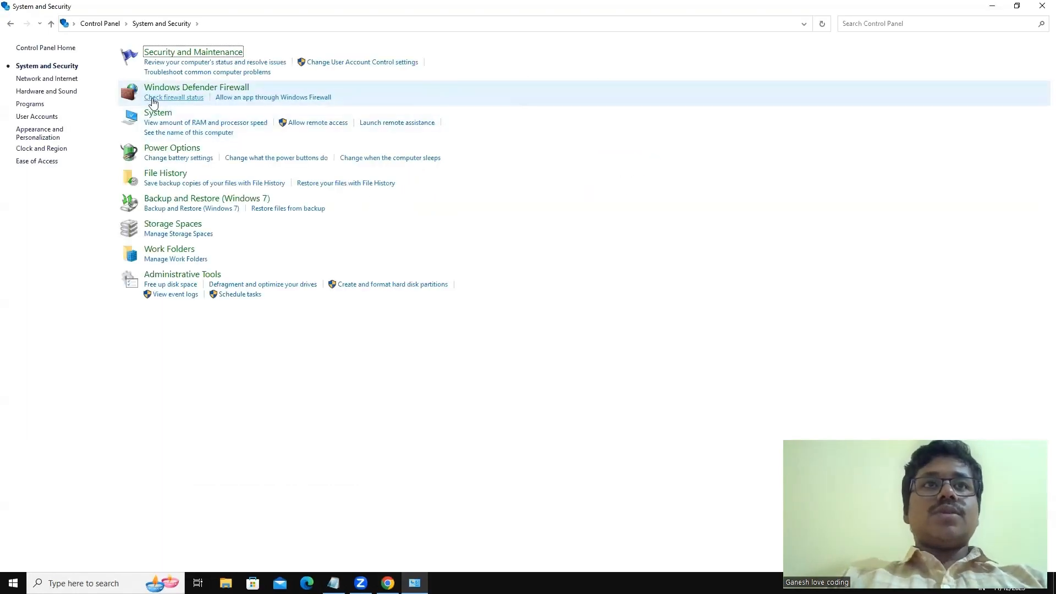
{"action": "left_click", "coordinate": [160, 117]}
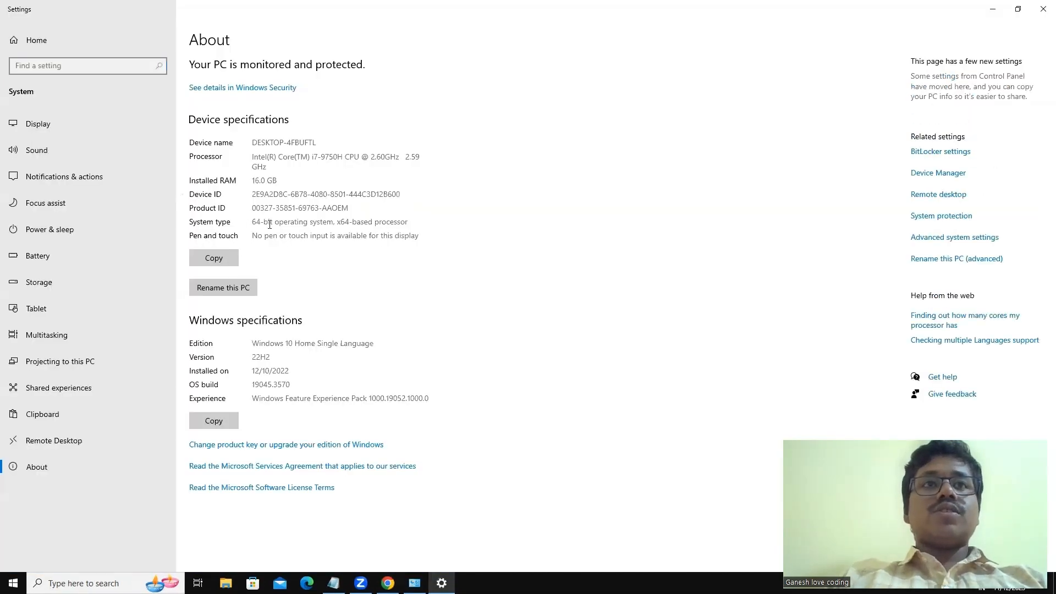
{"action": "left_click_drag", "start_coordinate": [269, 224], "coordinate": [233, 222]}
{"action": "left_click", "coordinate": [334, 233]}
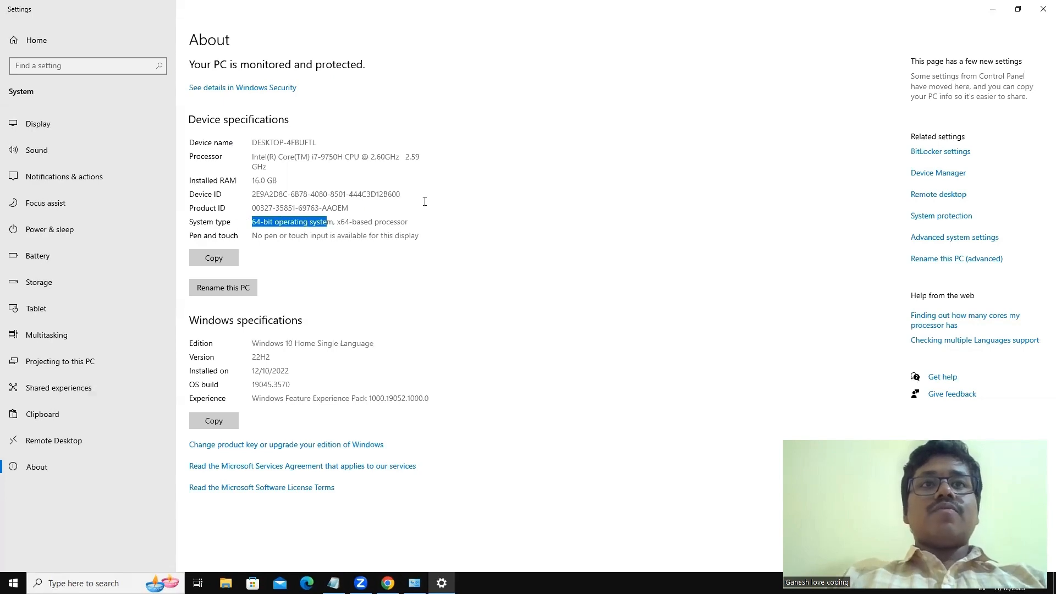
{"action": "left_click", "coordinate": [1042, 7]}
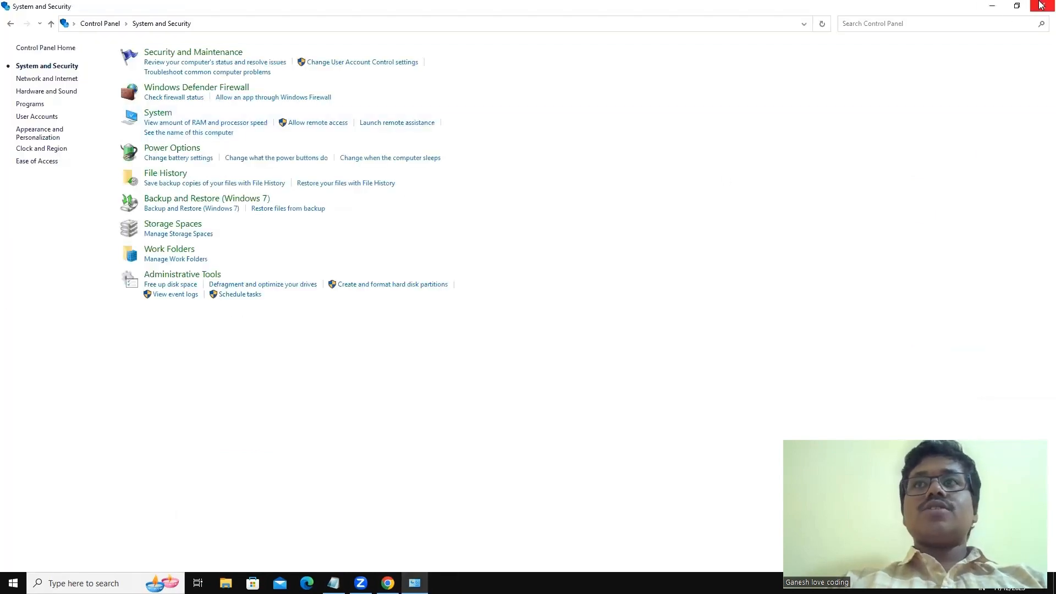
{"action": "left_click", "coordinate": [1040, 5]}
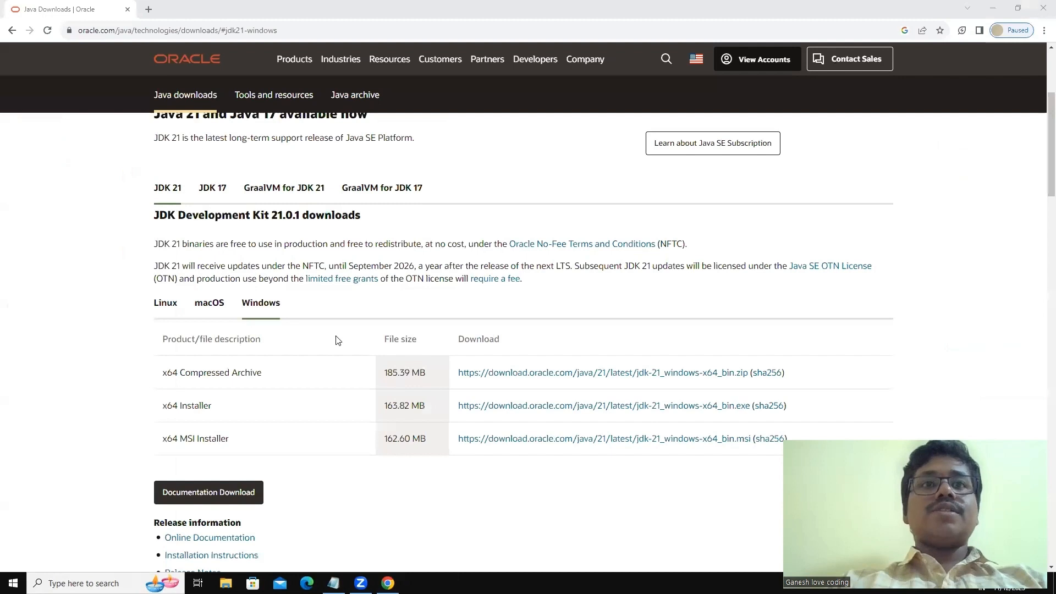
Step: Start downloading the JDK 21 Windows x64 Installer (.exe) and pause the download
{"action": "left_click", "coordinate": [509, 410]}
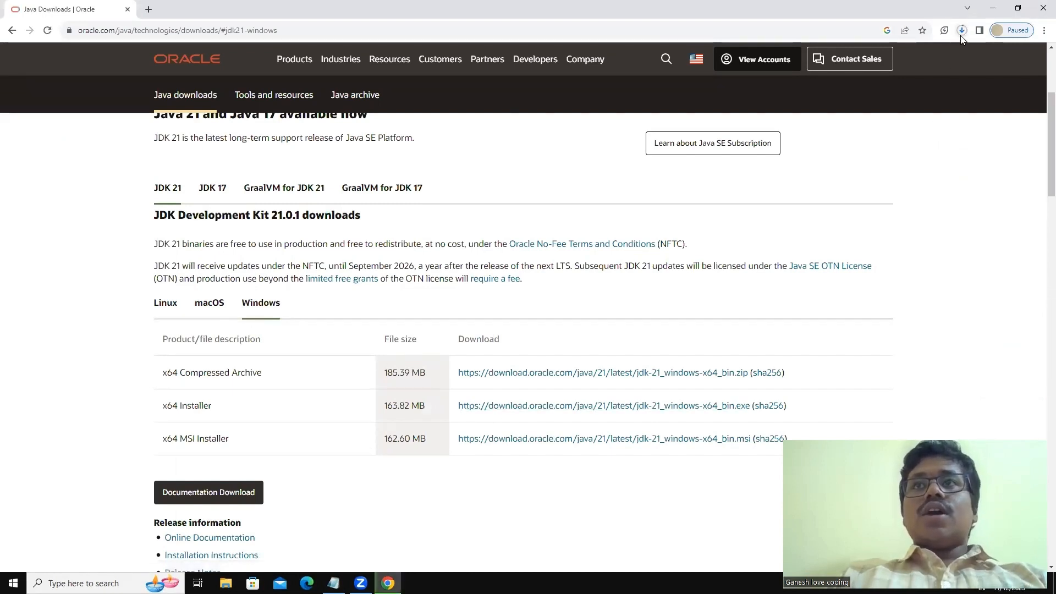
{"action": "left_click", "coordinate": [961, 33]}
{"action": "left_click", "coordinate": [935, 76]}
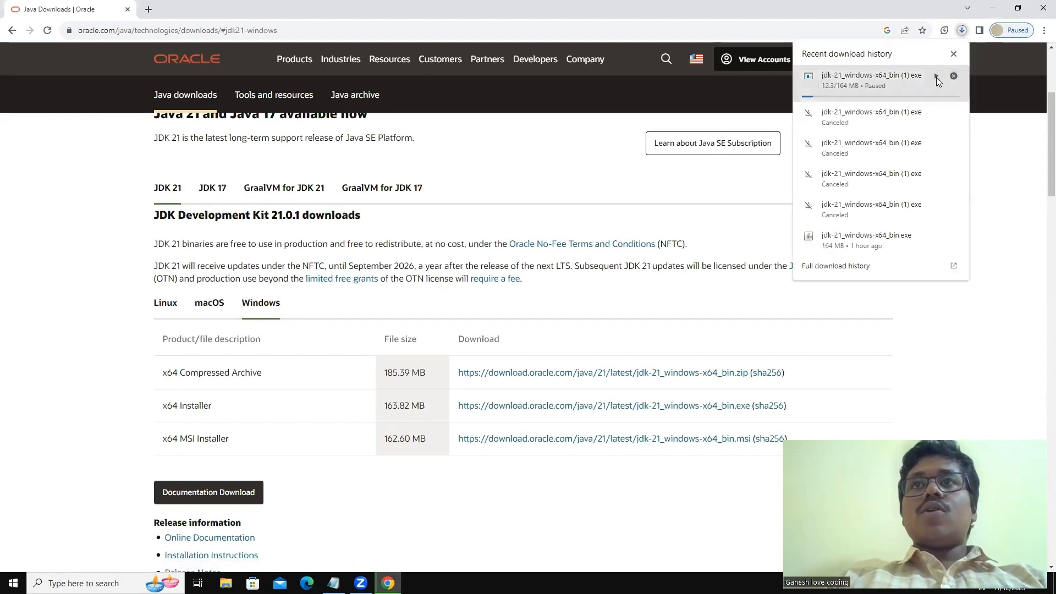
{"action": "left_click", "coordinate": [692, 214]}
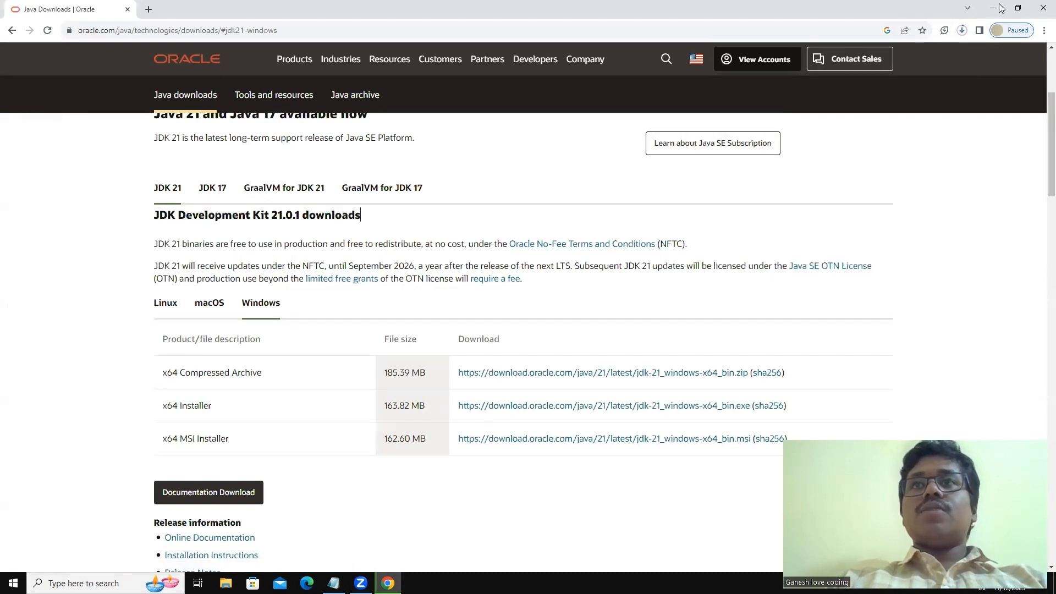
Step: Exit Chrome despite the pending download and return to the line below the Step1 text in Notepad
{"action": "left_click", "coordinate": [1043, 8]}
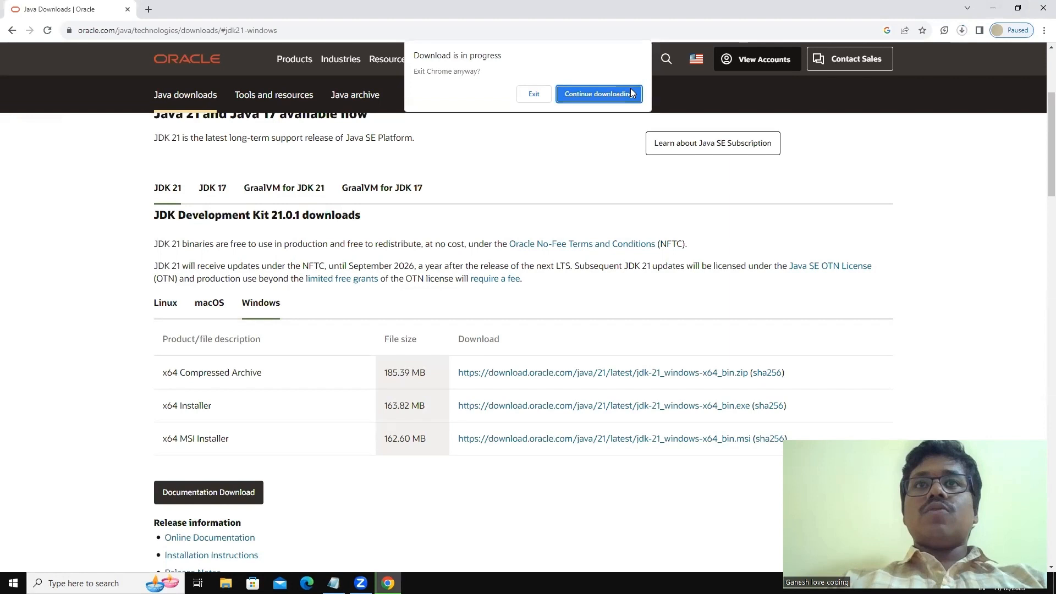
{"action": "left_click", "coordinate": [534, 93]}
{"action": "left_click", "coordinate": [120, 98]}
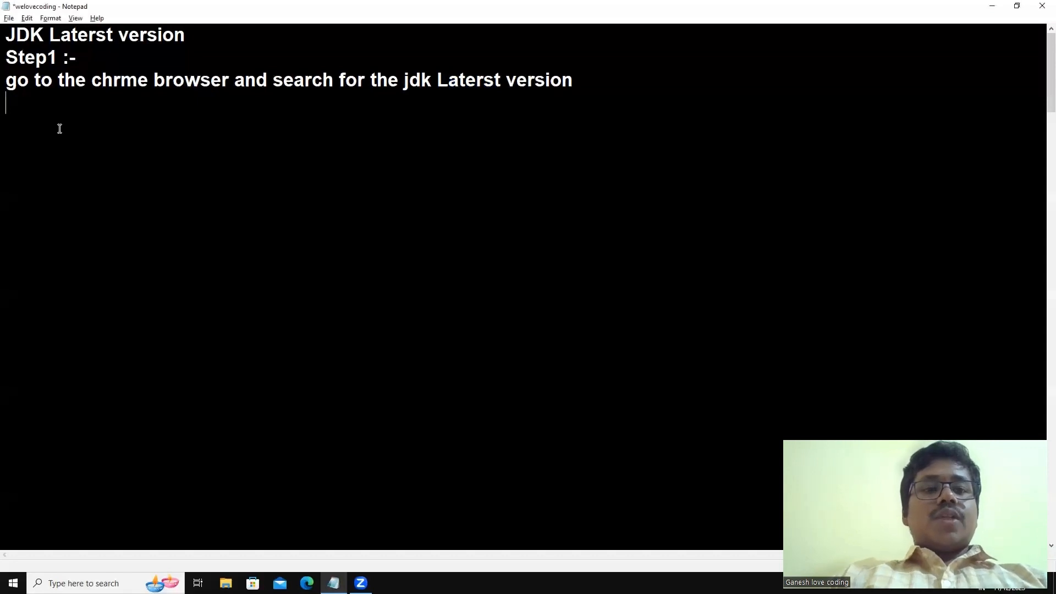
{"action": "key", "text": "super"}
{"action": "type", "text": "th"}
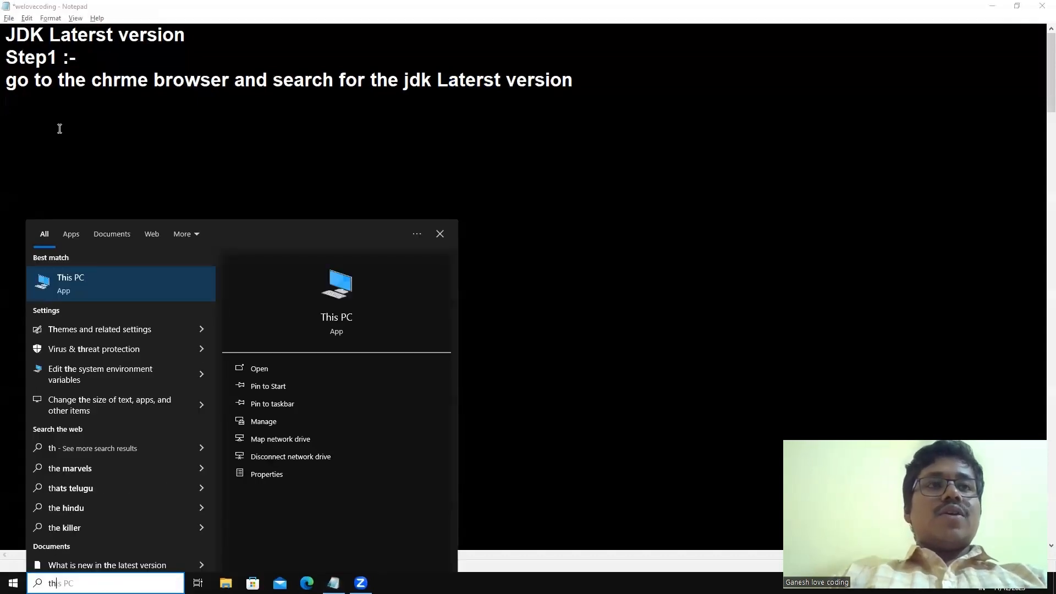
{"action": "left_click", "coordinate": [59, 129]}
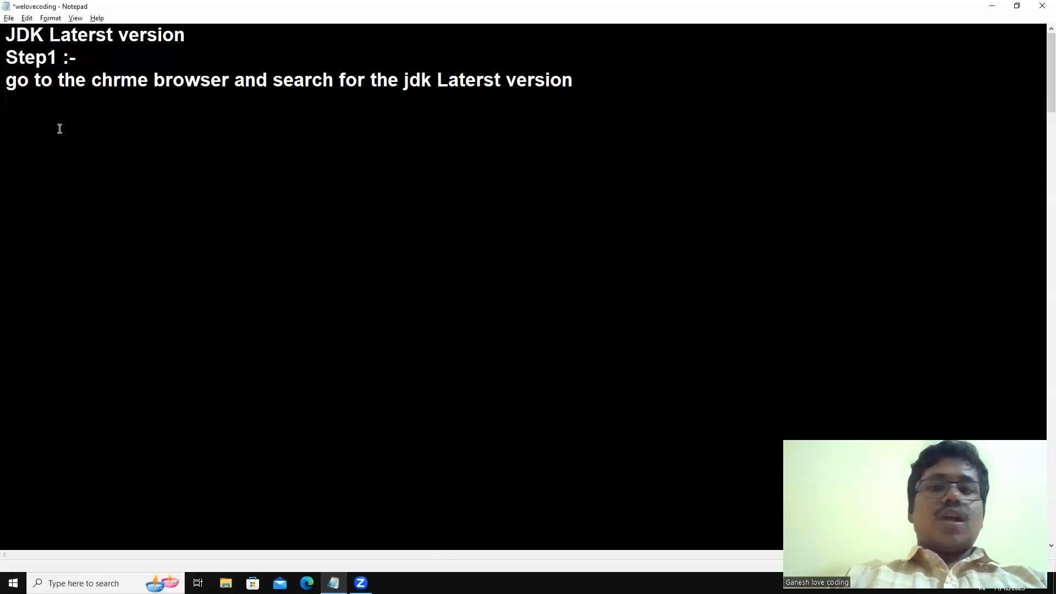
Step: Write the heading "step 2 :-" with "go to downlaod folder and double click on jdk 21" on the line below it
{"action": "type", "text": "step"}
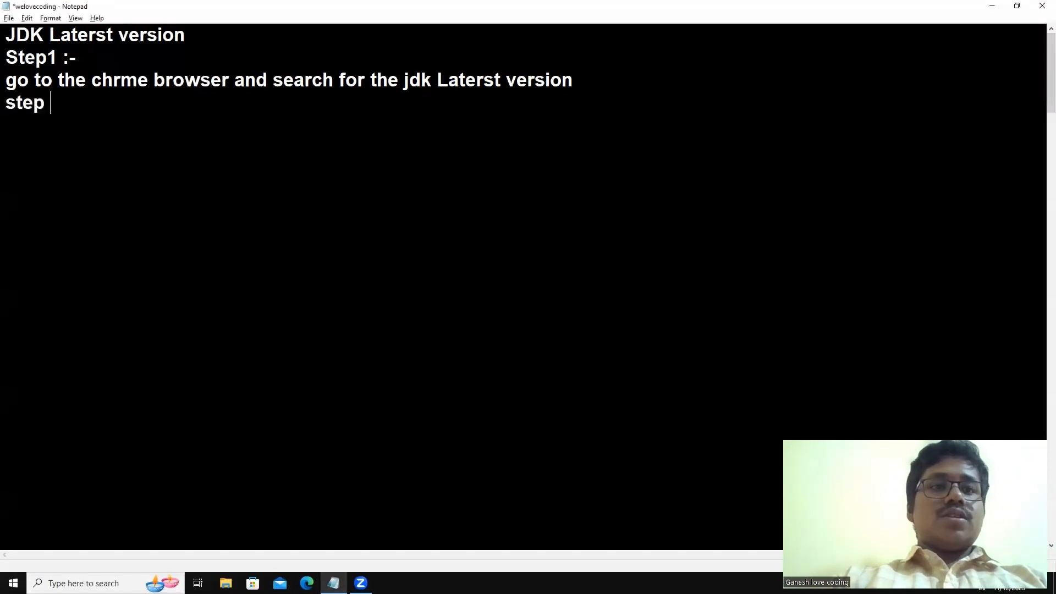
{"action": "type", "text": " 2 :-"}
{"action": "key", "text": "Return"}
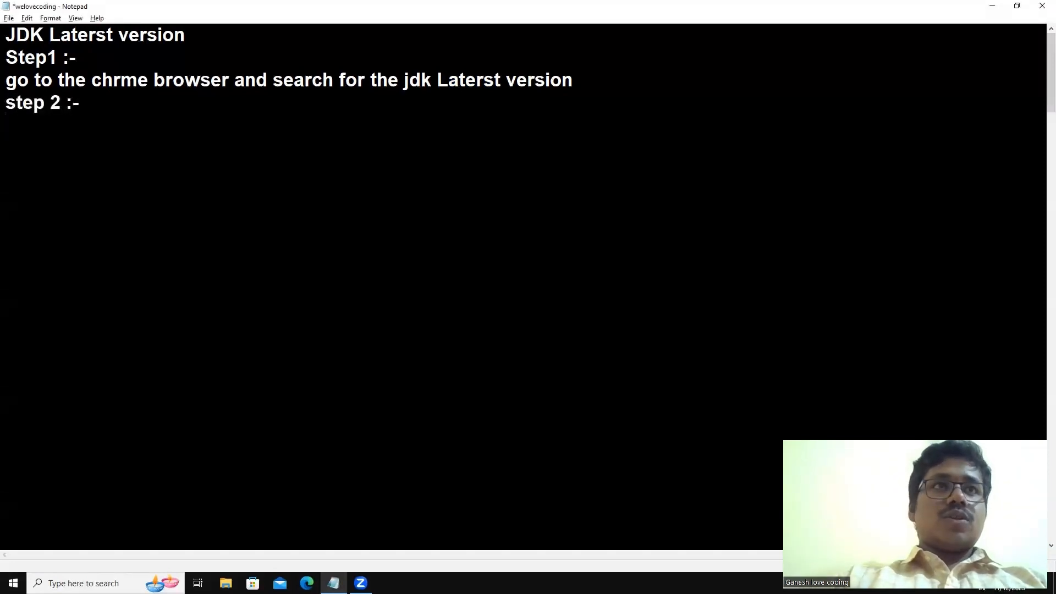
{"action": "type", "text": "go to do"}
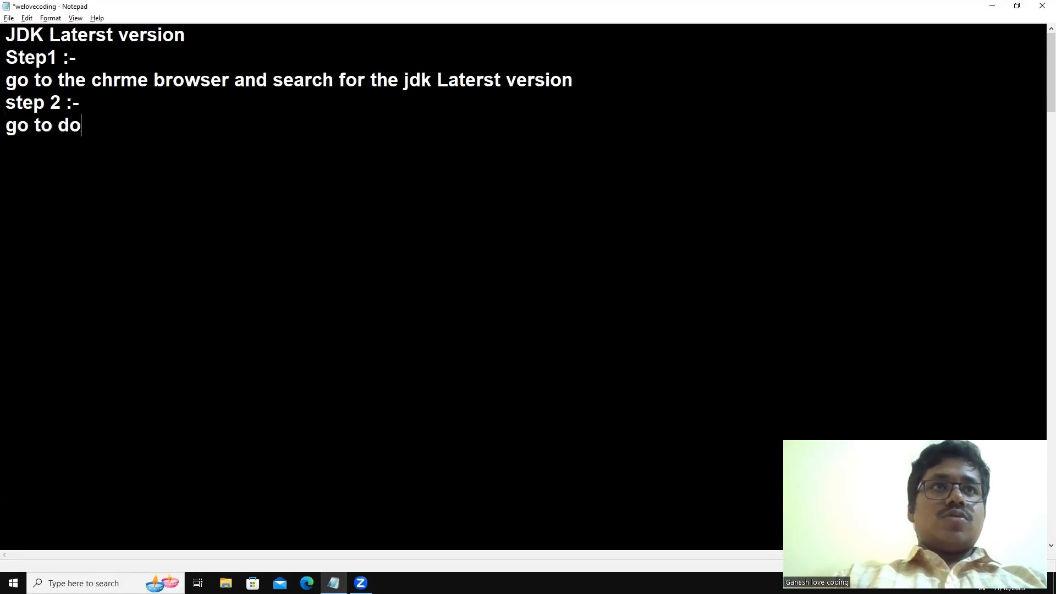
{"action": "type", "text": "wnlaod folde"}
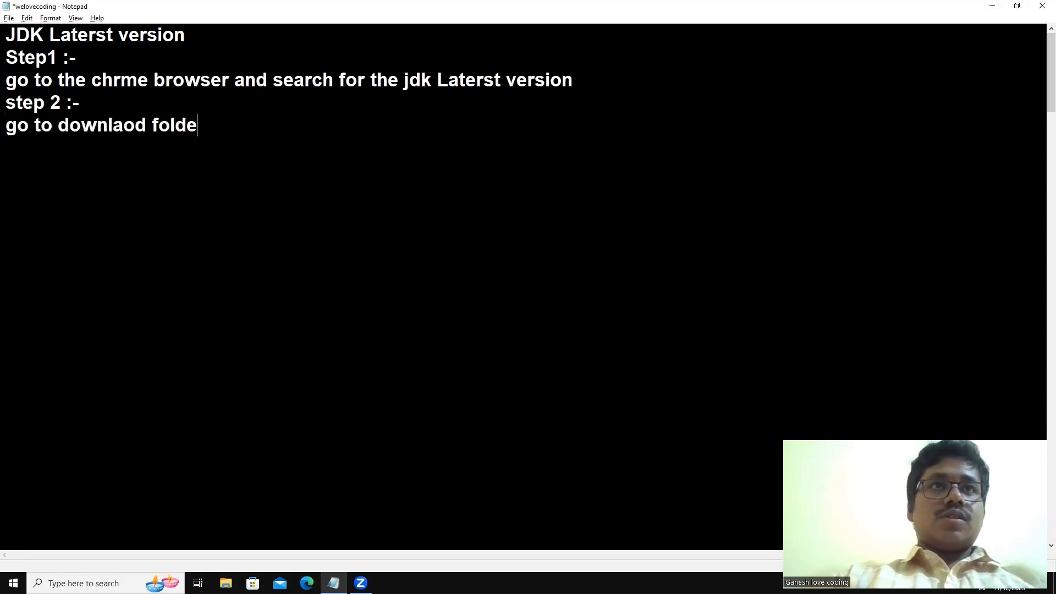
{"action": "type", "text": "r and "}
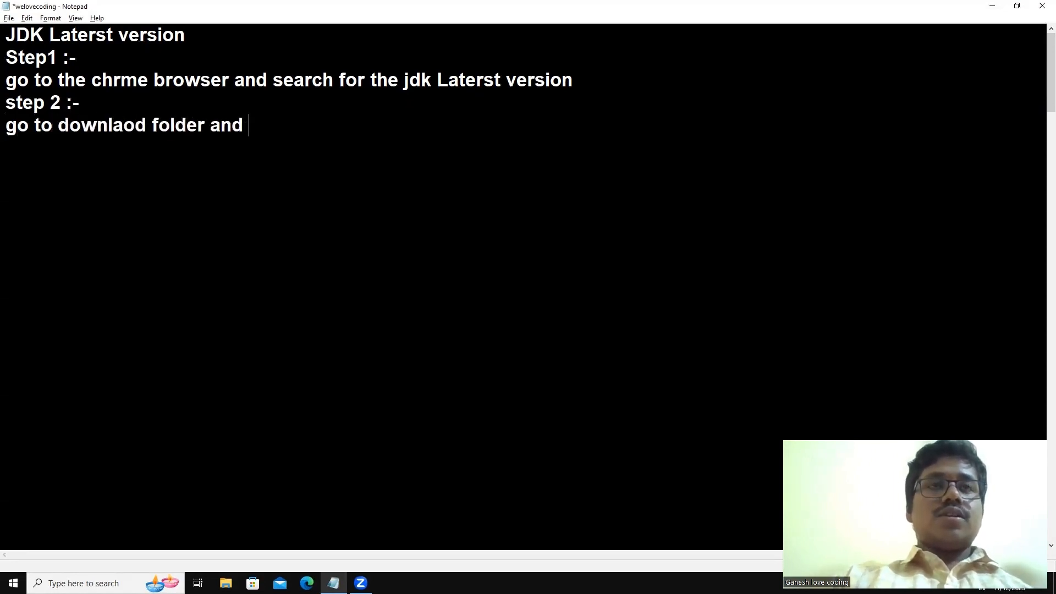
{"action": "type", "text": "double d"}
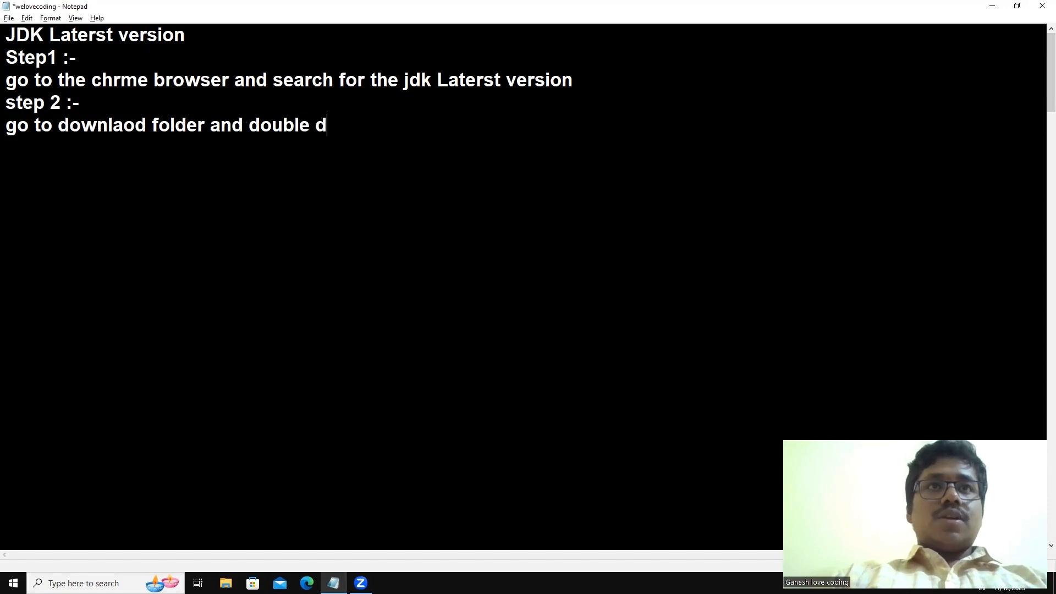
{"action": "key", "text": "BackSpace"}
{"action": "type", "text": "click on "}
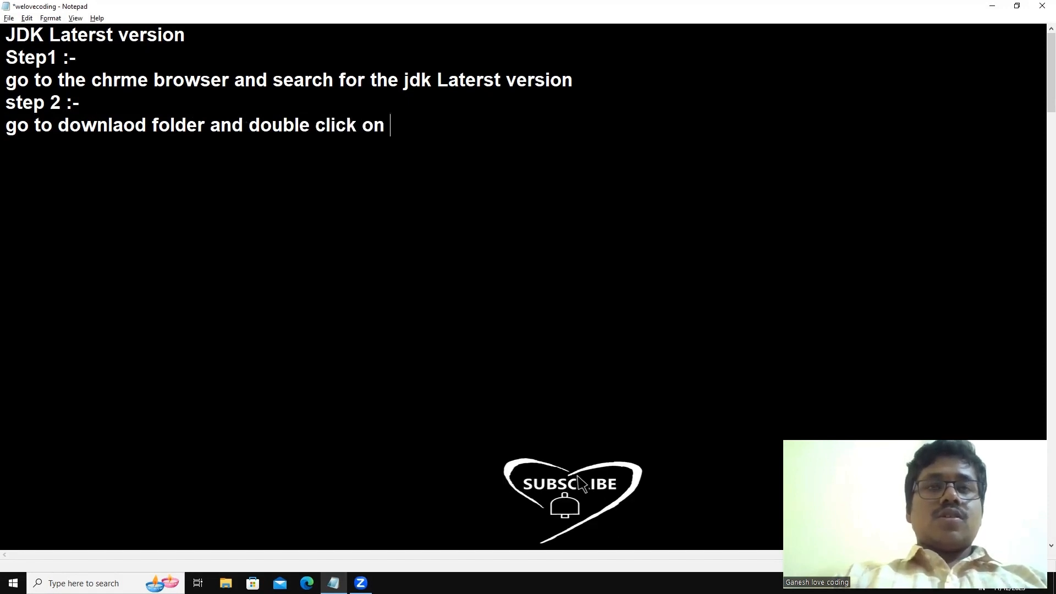
{"action": "type", "text": "jdk 221"}
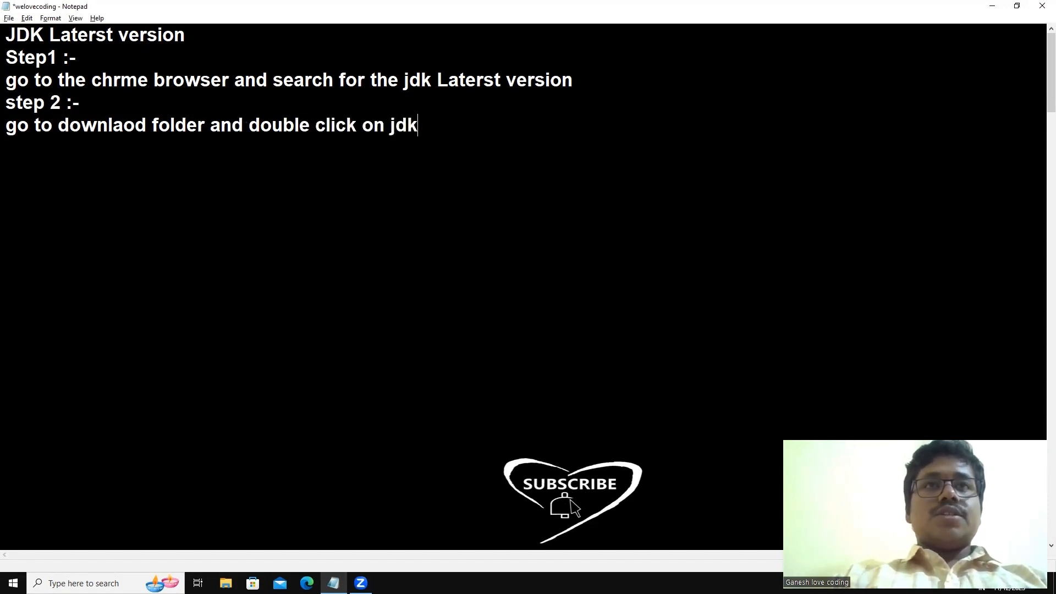
{"action": "key", "text": "BackSpace"}
{"action": "key", "text": "BackSpace"}
{"action": "type", "text": "1"}
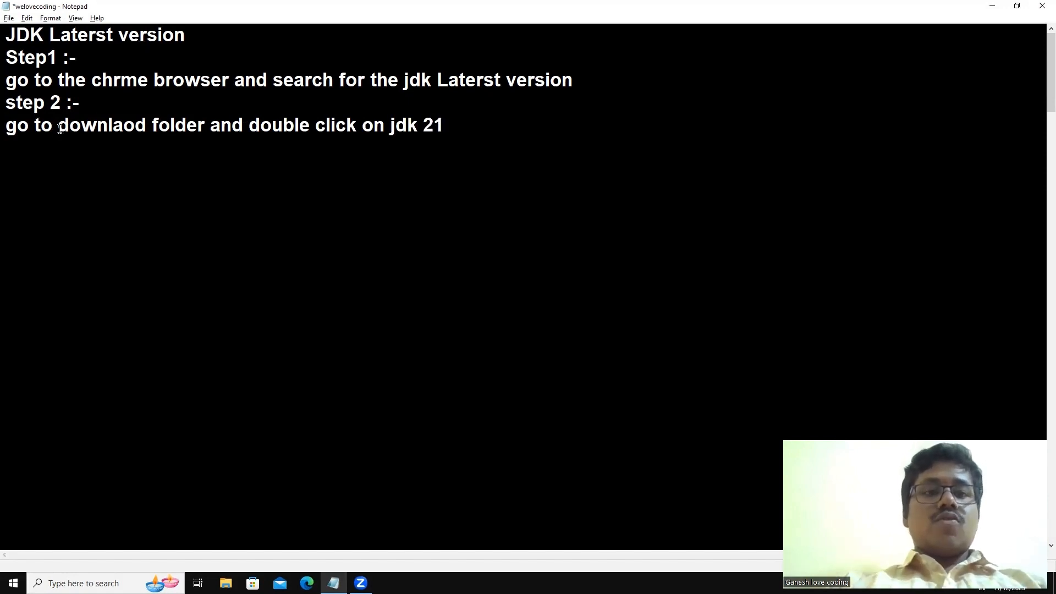
Step: Switch to File Explorer at This PC and open the Downloads folder
{"action": "key", "text": "super"}
{"action": "type", "text": "th"}
{"action": "key", "text": "Return"}
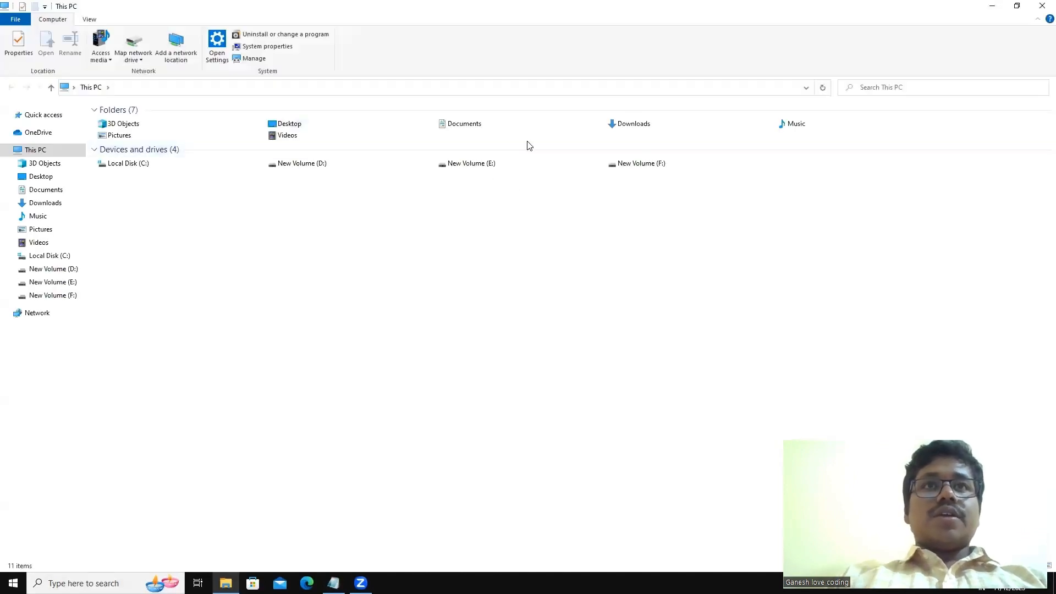
{"action": "left_click", "coordinate": [648, 131]}
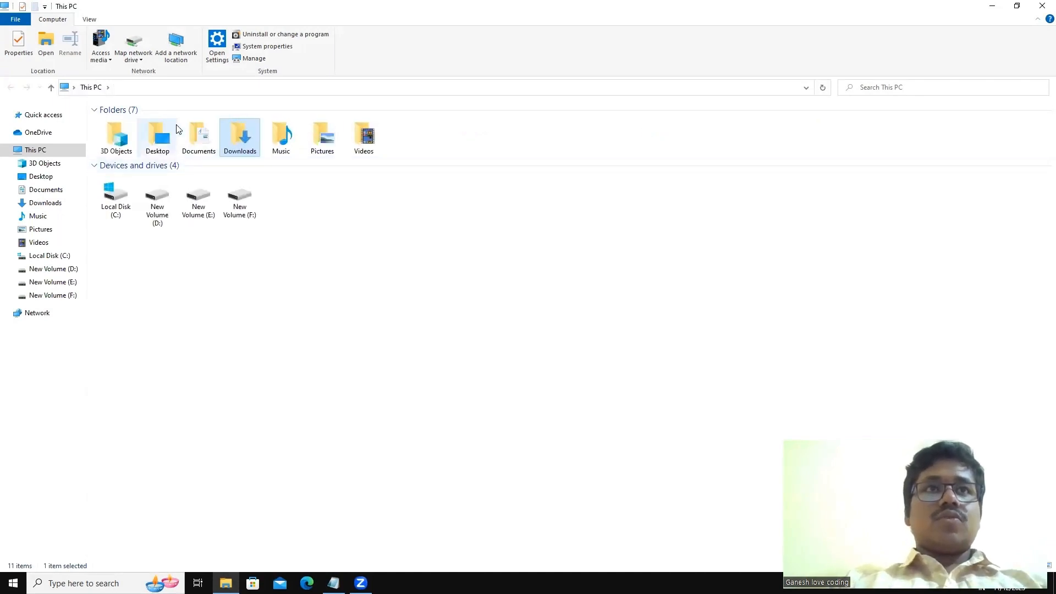
{"action": "double_click", "coordinate": [234, 138]}
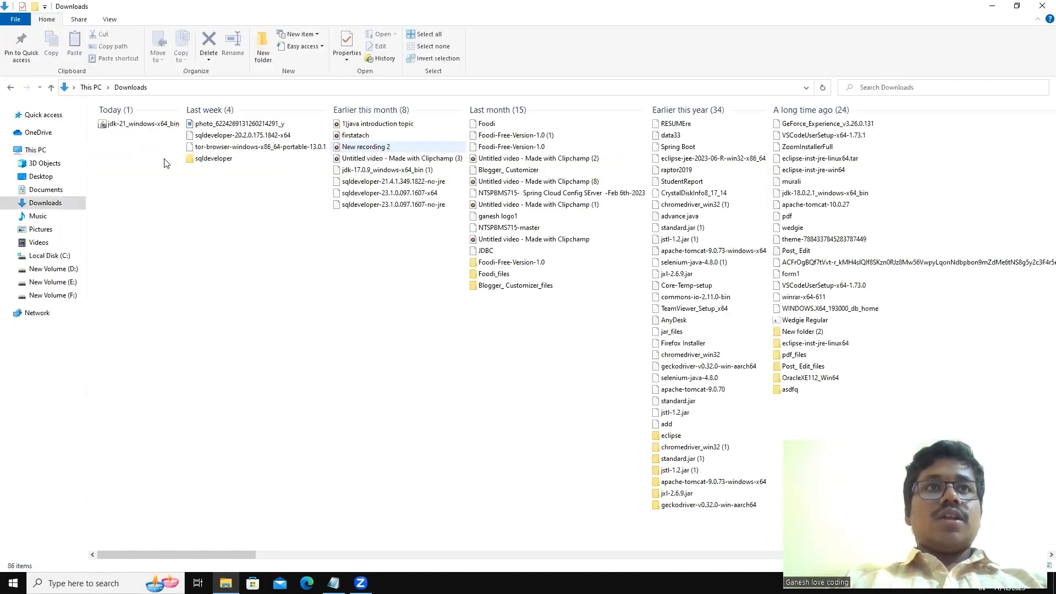
Step: Run the downloaded jdk-21_windows-x64_bin installer and allow it through the Windows permission prompt
{"action": "left_click", "coordinate": [137, 124]}
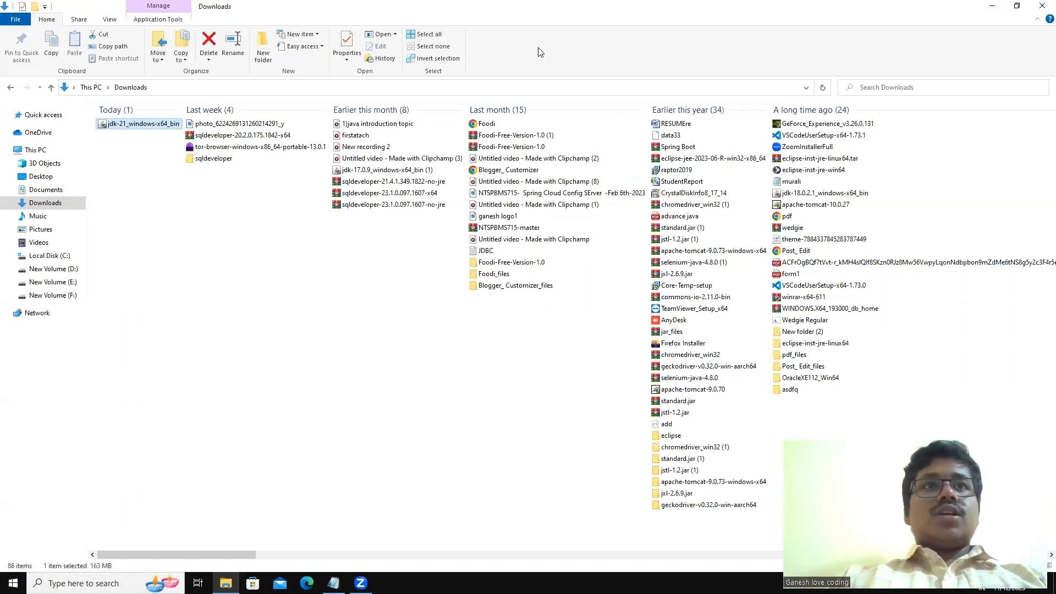
{"action": "left_click", "coordinate": [135, 128]}
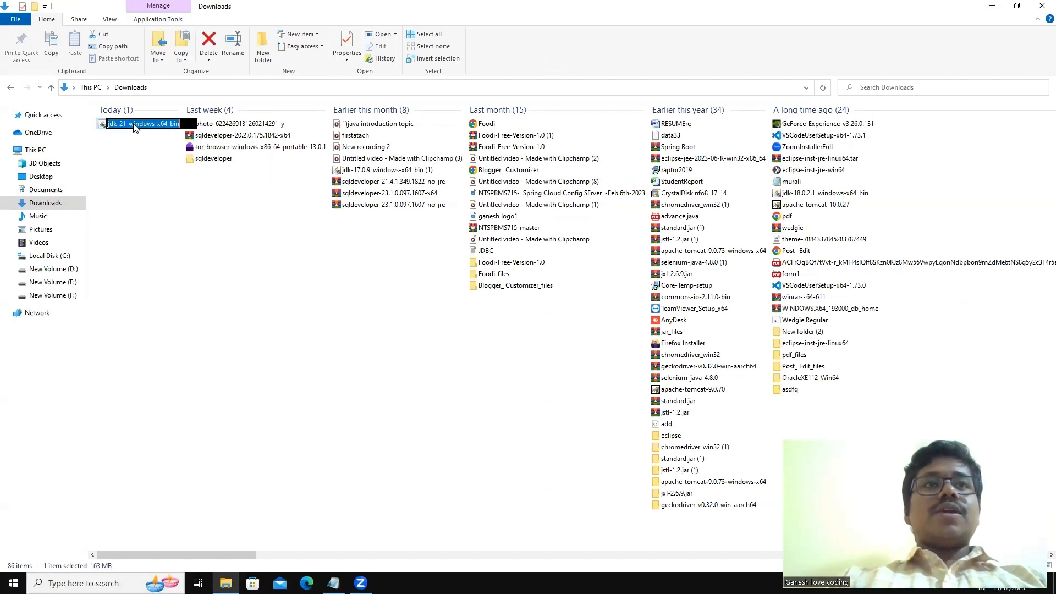
{"action": "left_click", "coordinate": [137, 146]}
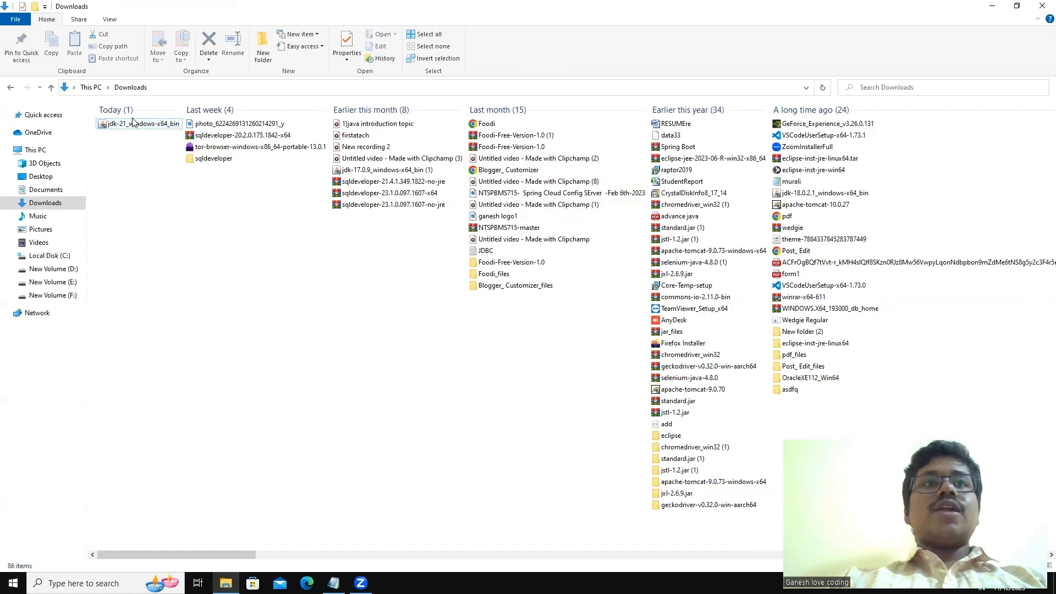
{"action": "left_click", "coordinate": [131, 124]}
{"action": "double_click", "coordinate": [133, 125]}
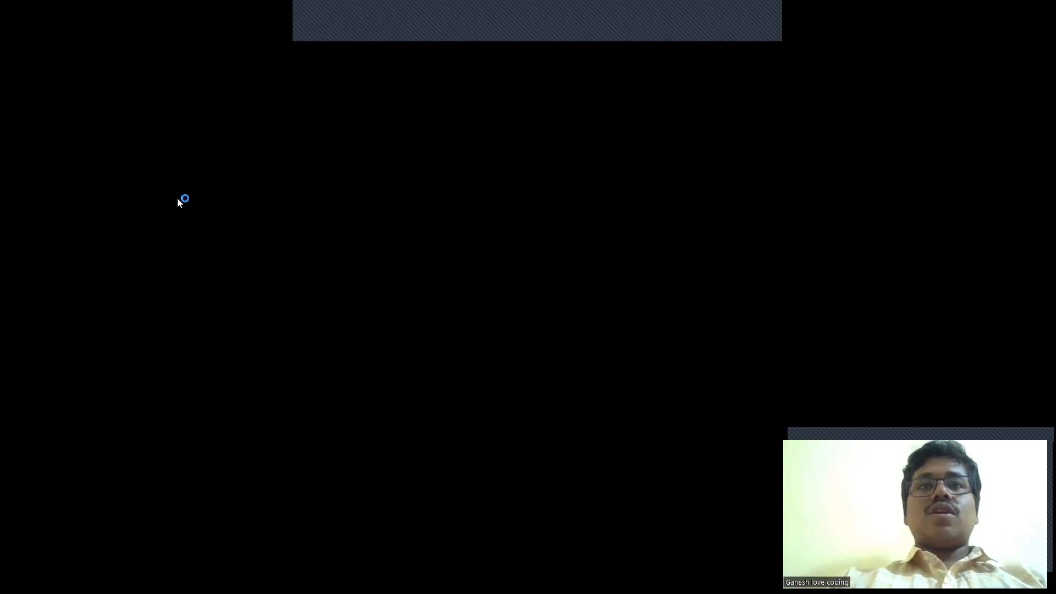
{"action": "left_click", "coordinate": [476, 368]}
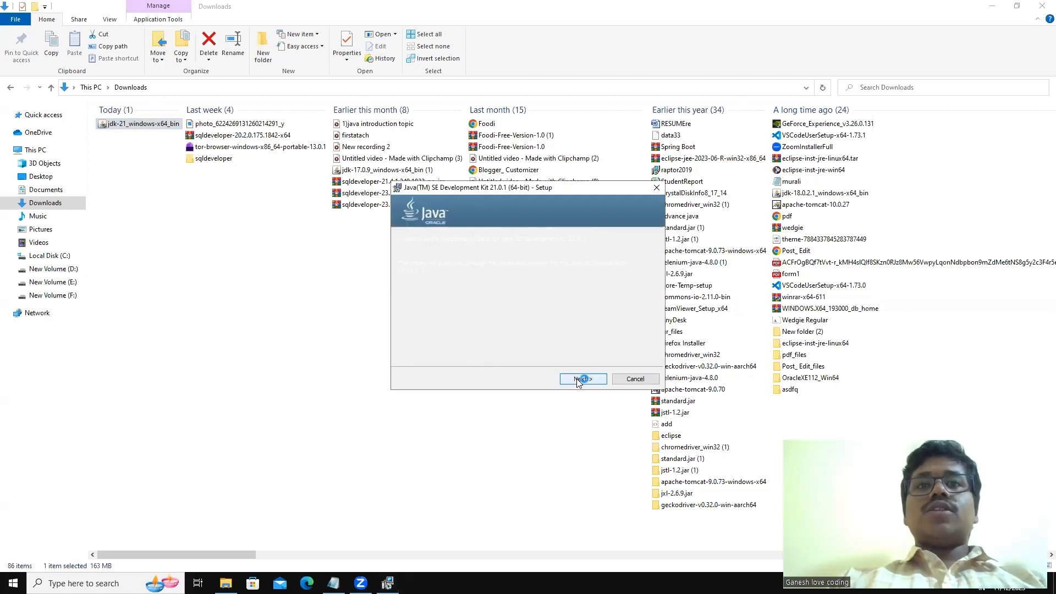
Step: Install Java SE Development Kit 21.0.1 (64-bit) with the default setup options and close the finished wizard
{"action": "left_click", "coordinate": [577, 379]}
{"action": "left_click", "coordinate": [578, 381]}
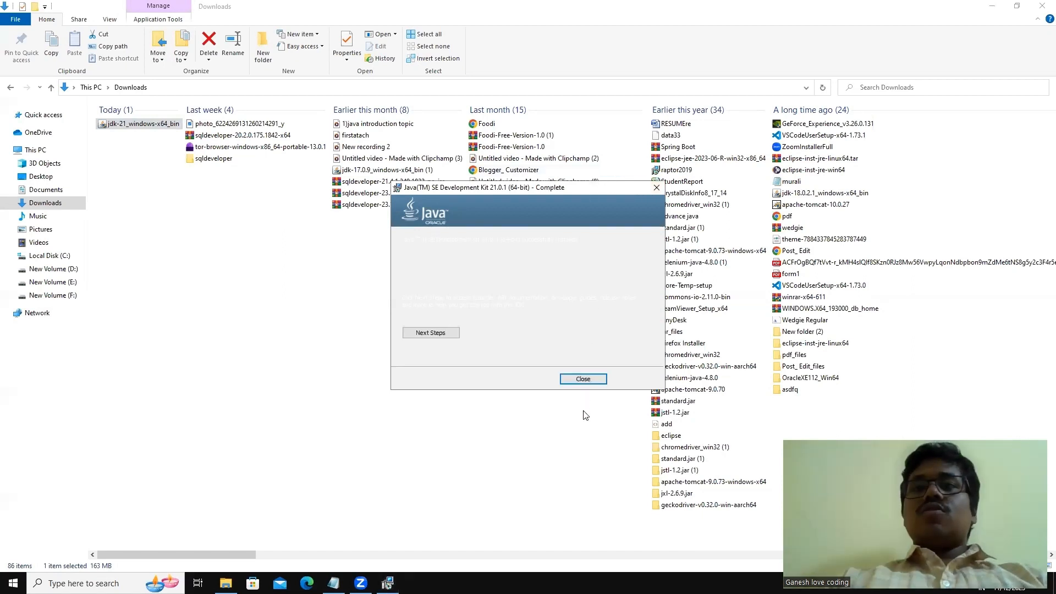
{"action": "left_click", "coordinate": [592, 378]}
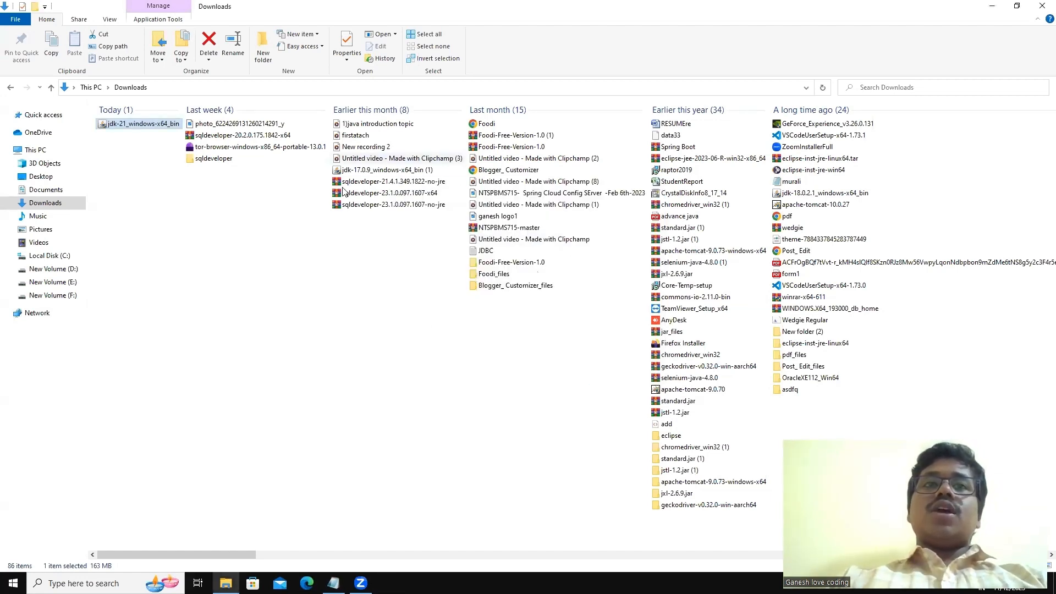
Step: Browse to the installed JDK's bin folder at C:\Program Files\Java\jdk-21\bin
{"action": "double_click", "coordinate": [36, 150]}
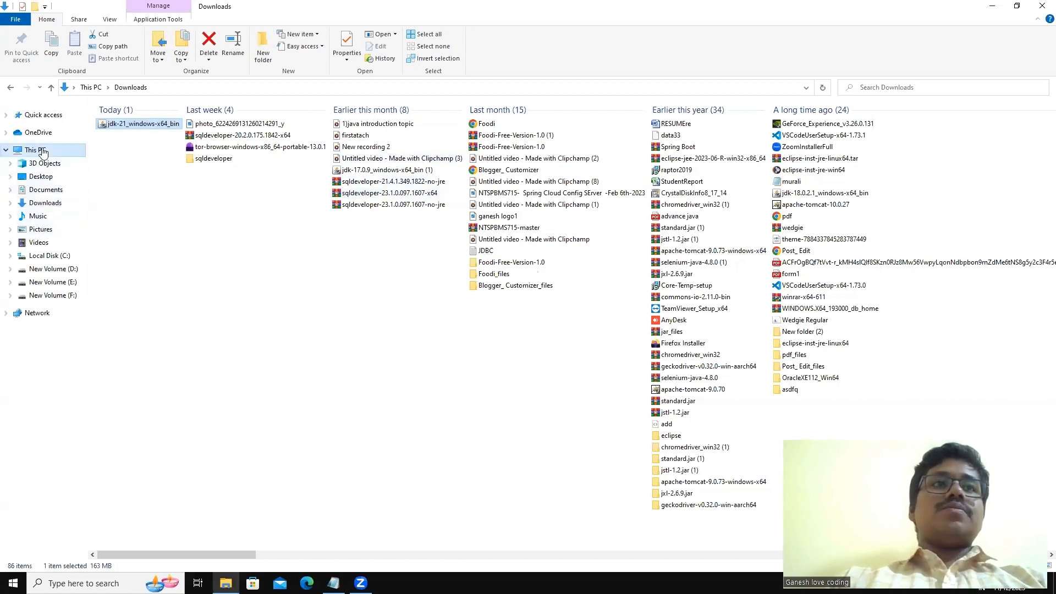
{"action": "left_click", "coordinate": [128, 189]}
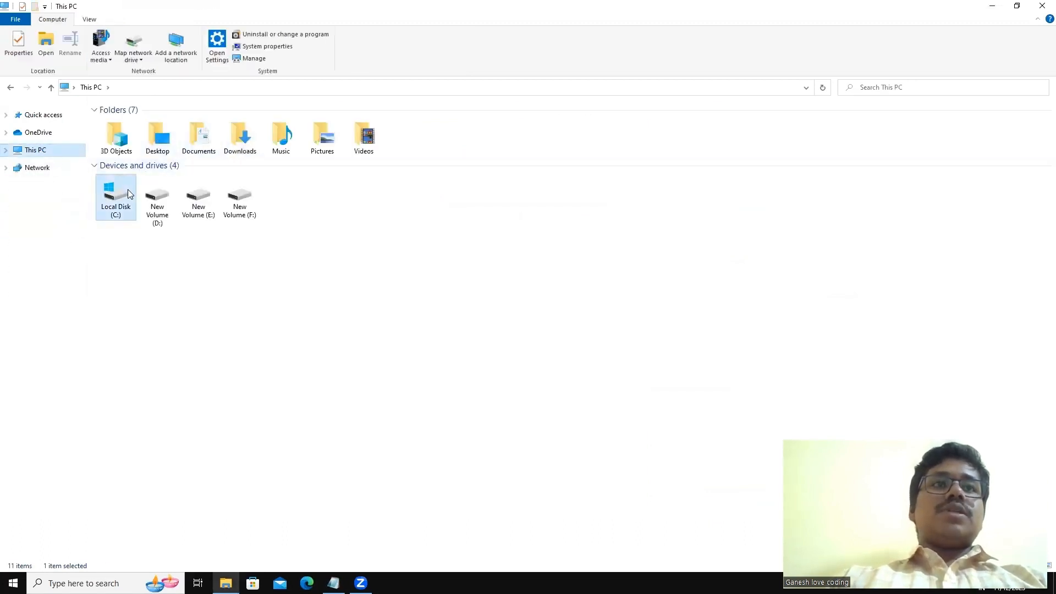
{"action": "double_click", "coordinate": [128, 189]}
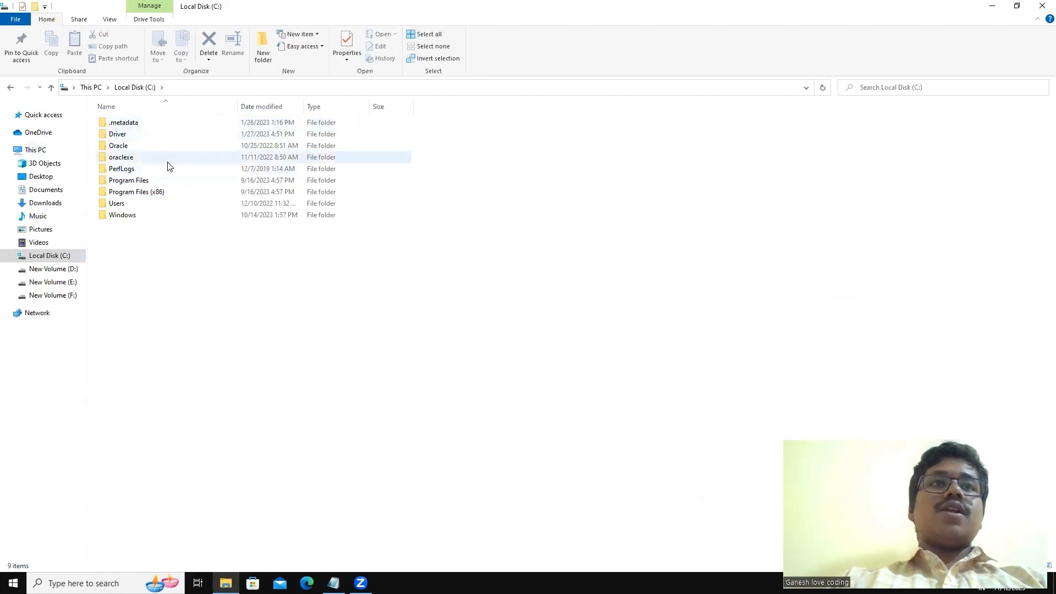
{"action": "double_click", "coordinate": [158, 179]}
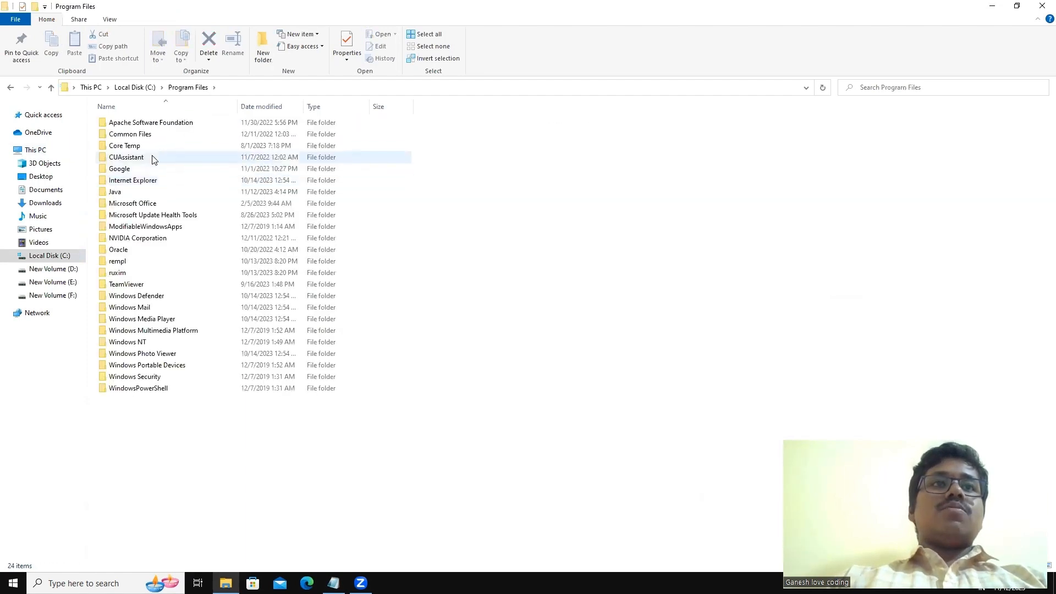
{"action": "left_click", "coordinate": [137, 192]}
{"action": "double_click", "coordinate": [138, 192]}
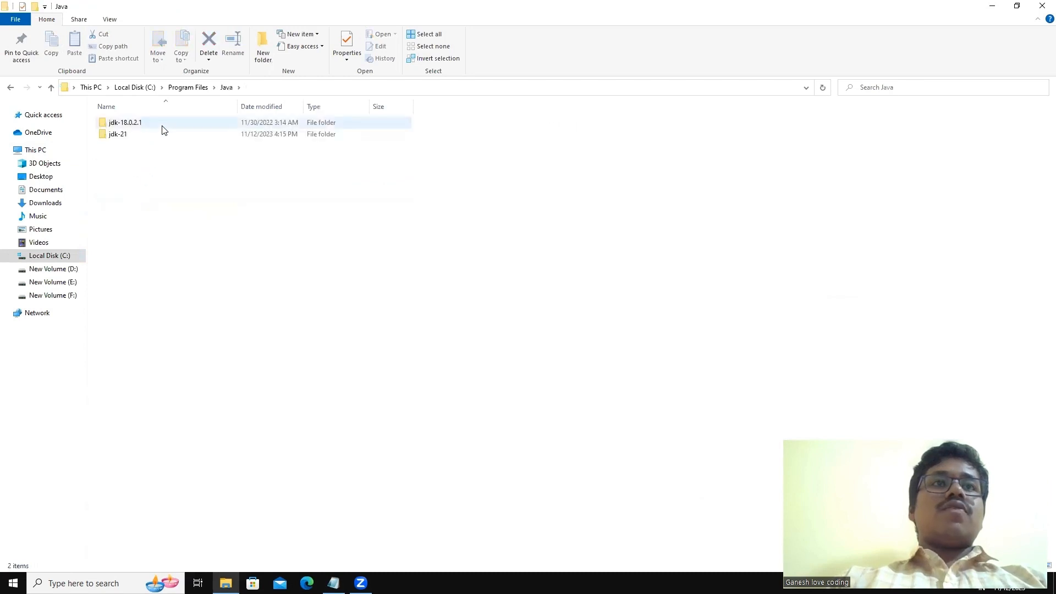
{"action": "double_click", "coordinate": [153, 135]}
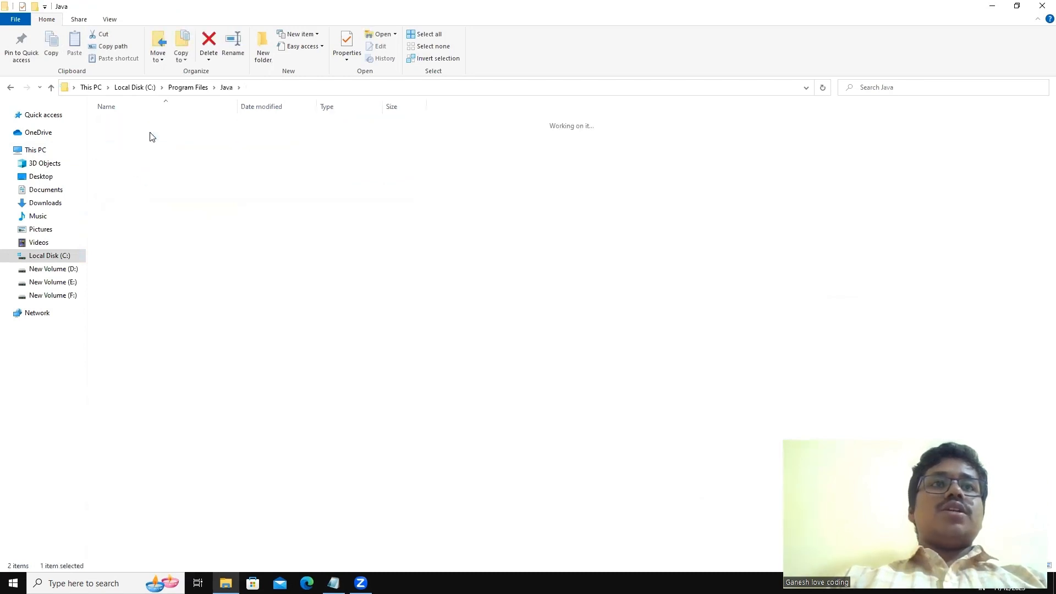
{"action": "left_click", "coordinate": [139, 122]}
{"action": "double_click", "coordinate": [139, 123]}
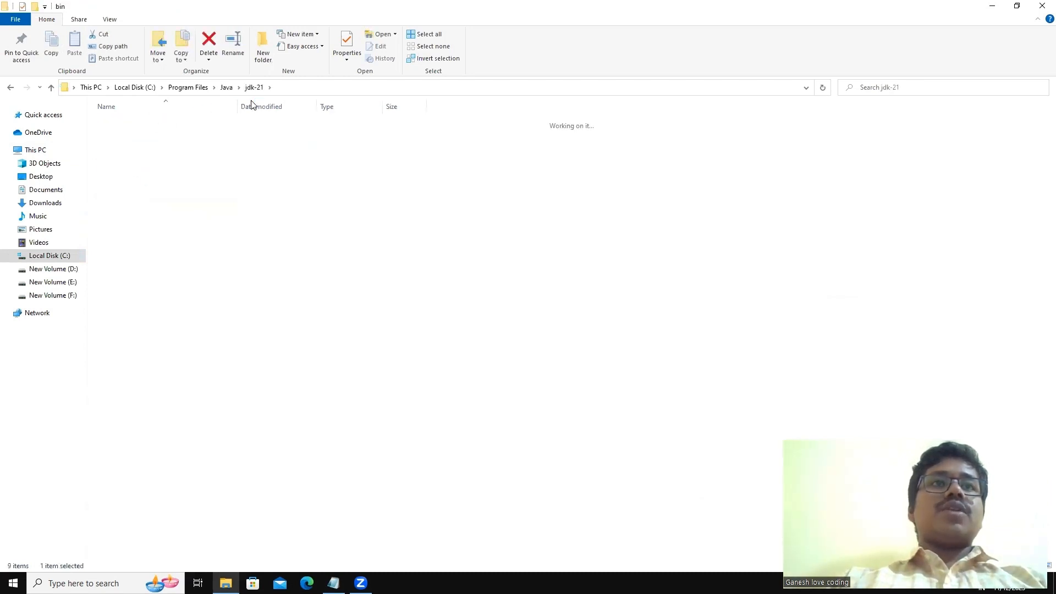
Step: Copy the full path of the jdk-21 bin folder and close File Explorer to return to Notepad
{"action": "left_click", "coordinate": [310, 88]}
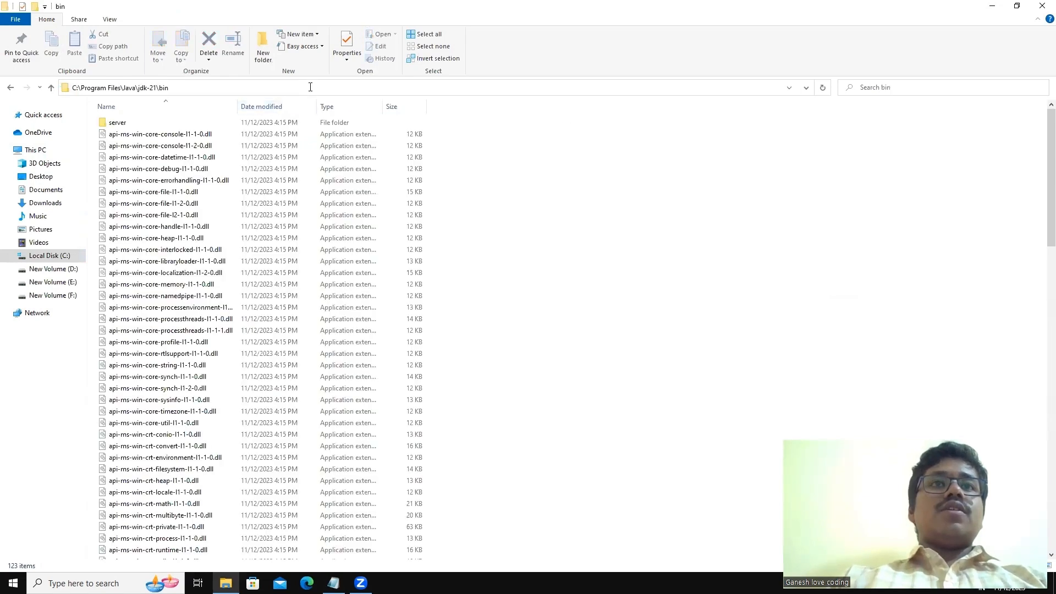
{"action": "key", "text": "ctrl+a"}
{"action": "key", "text": "ctrl+c"}
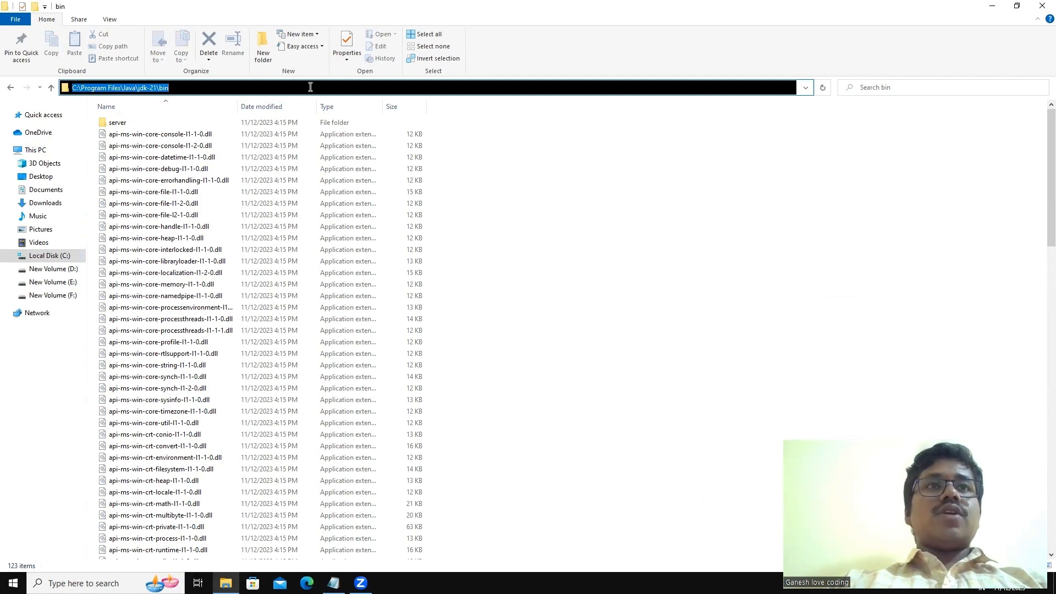
{"action": "left_click", "coordinate": [1042, 5]}
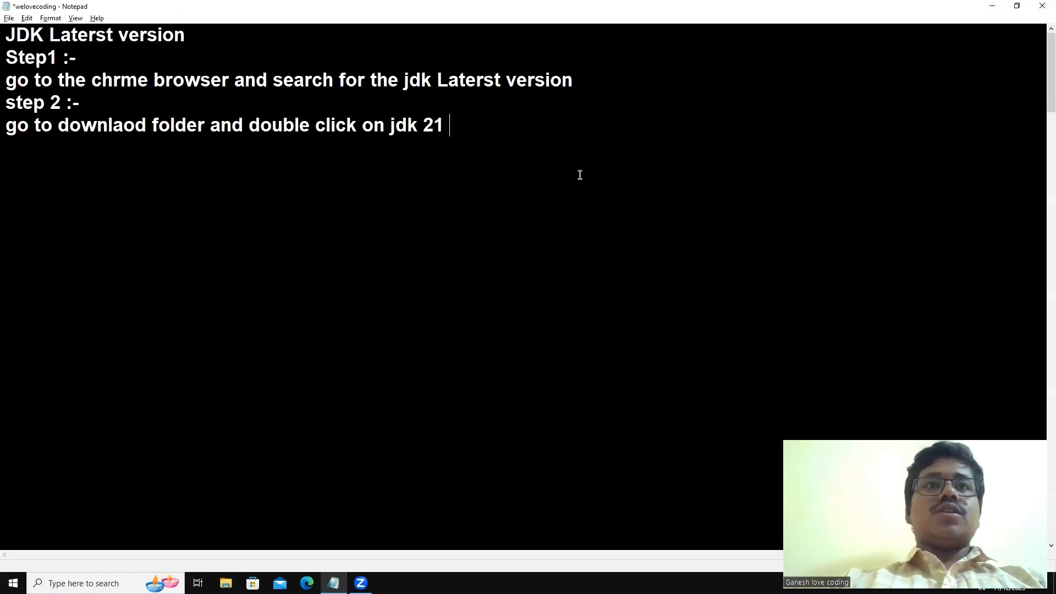
Step: Write "step 3:-" and "copy the path of jdk" on separate lines, with the copied path C:\Program Files\Java\jdk-21\bin pasted below
{"action": "type", "text": "step 3"}
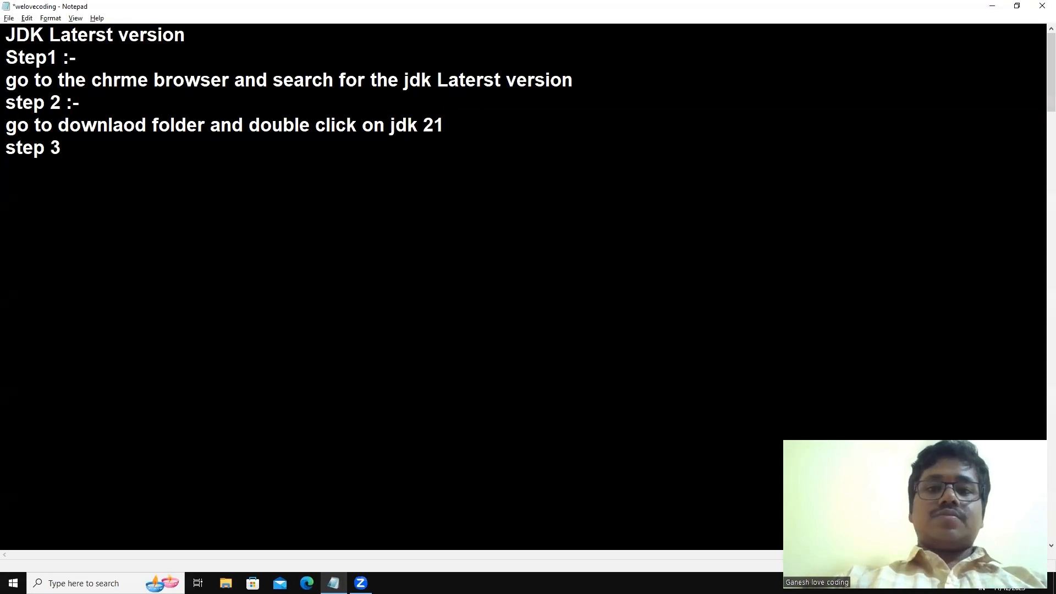
{"action": "type", "text": ":-"}
{"action": "key", "text": "Return"}
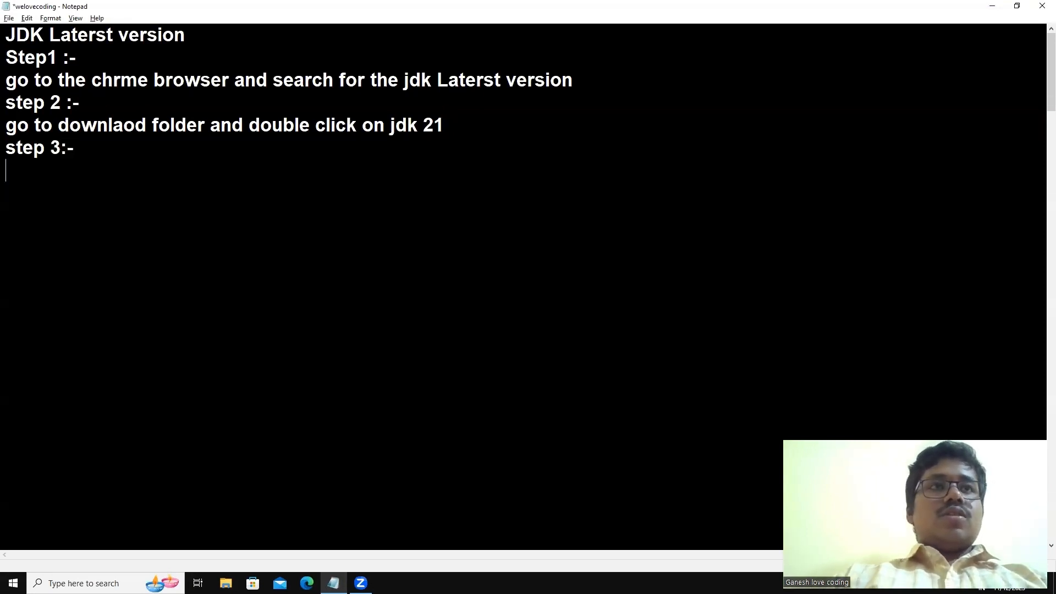
{"action": "type", "text": "copy "}
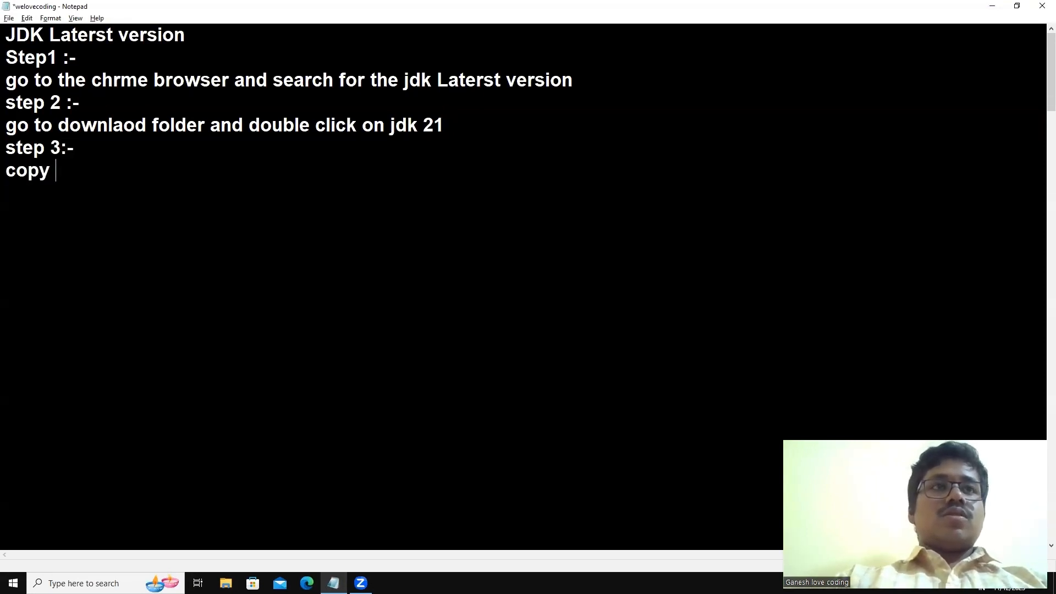
{"action": "type", "text": "the pa"}
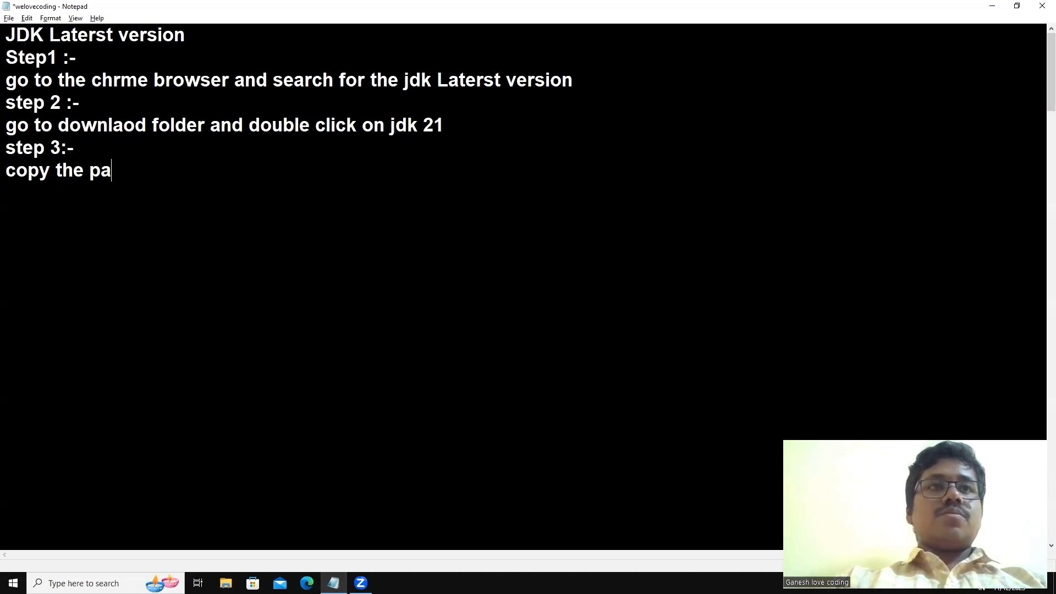
{"action": "type", "text": "th of jdk"}
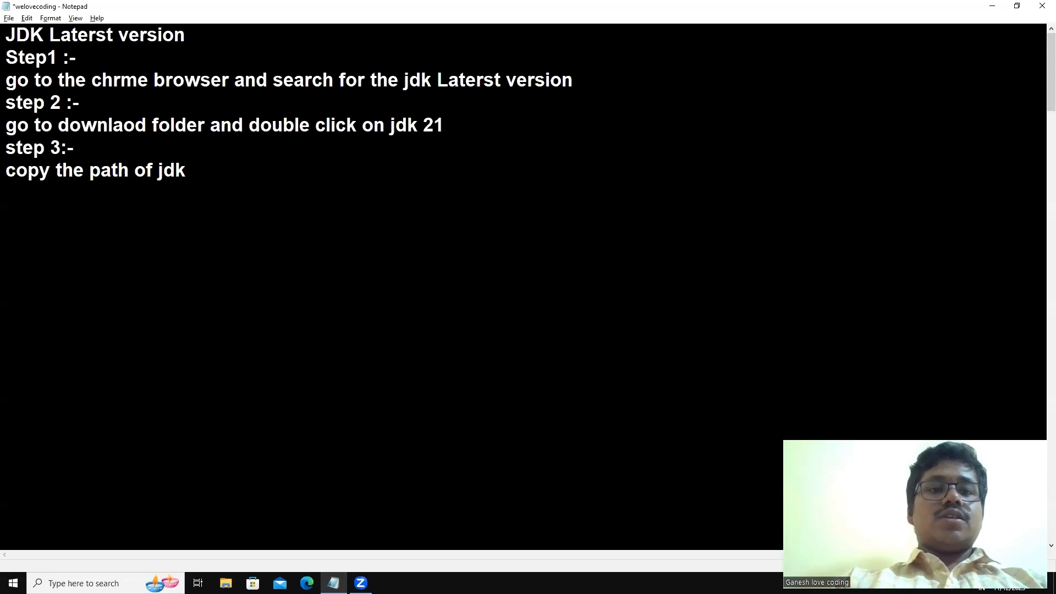
{"action": "key", "text": "ctrl+v"}
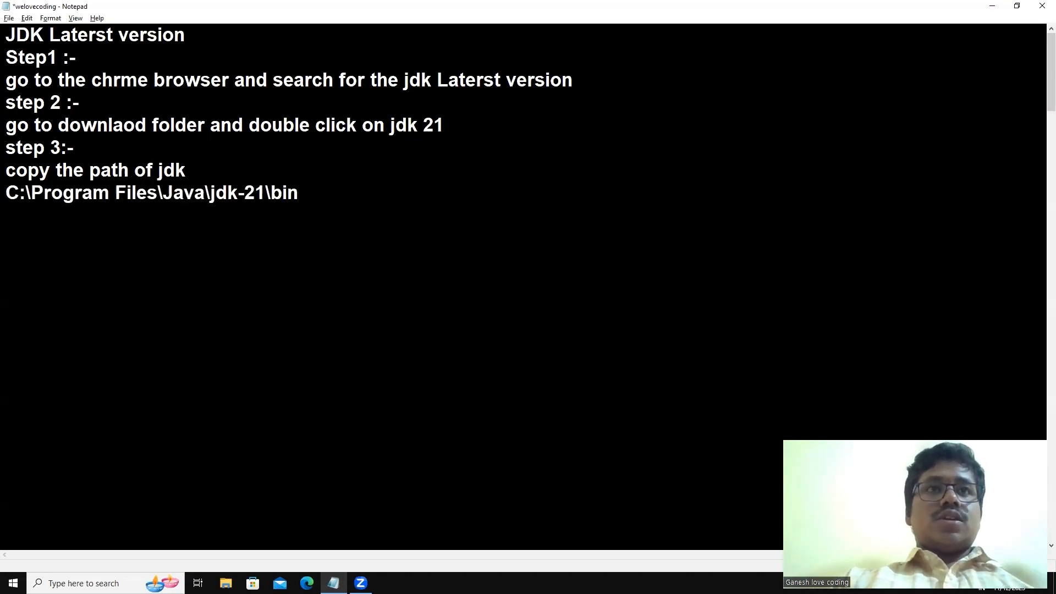
Step: Write the line "and past in the path" below the jdk-21 bin path in the notes
{"action": "type", "text": "and pa"}
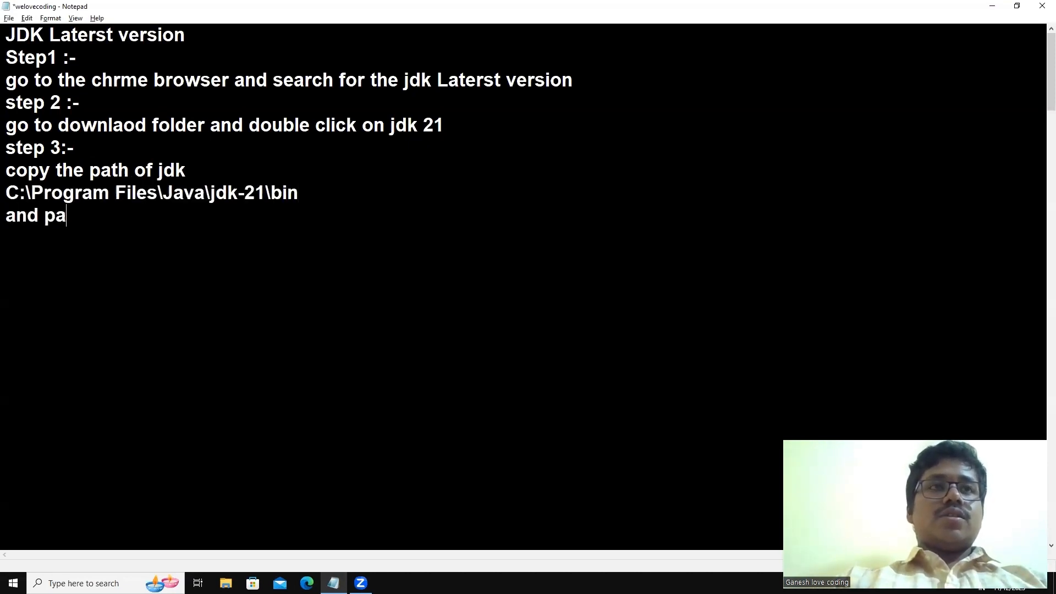
{"action": "type", "text": "st to"}
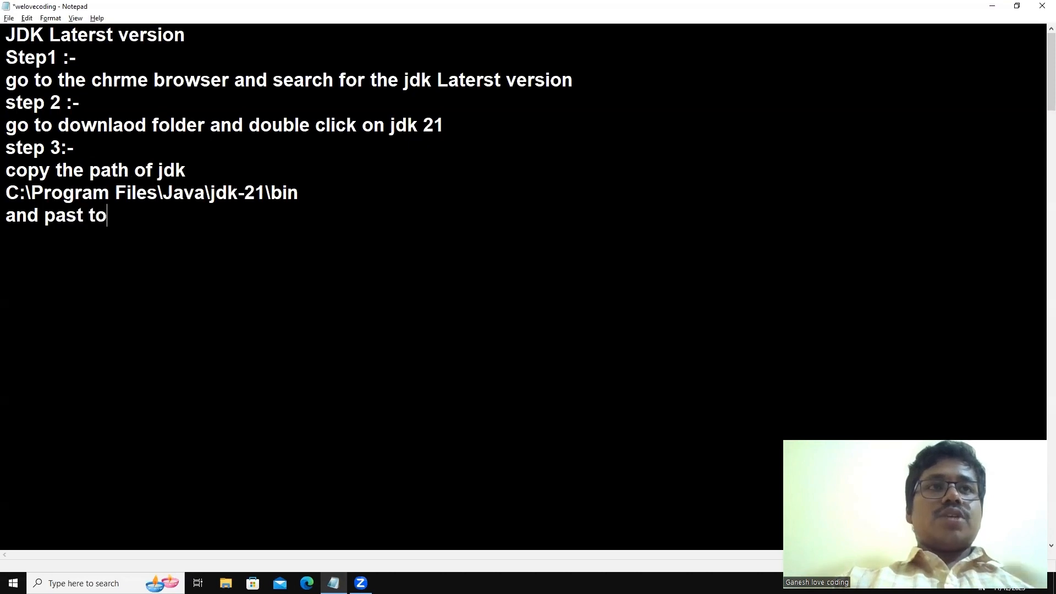
{"action": "type", "text": " the path o"}
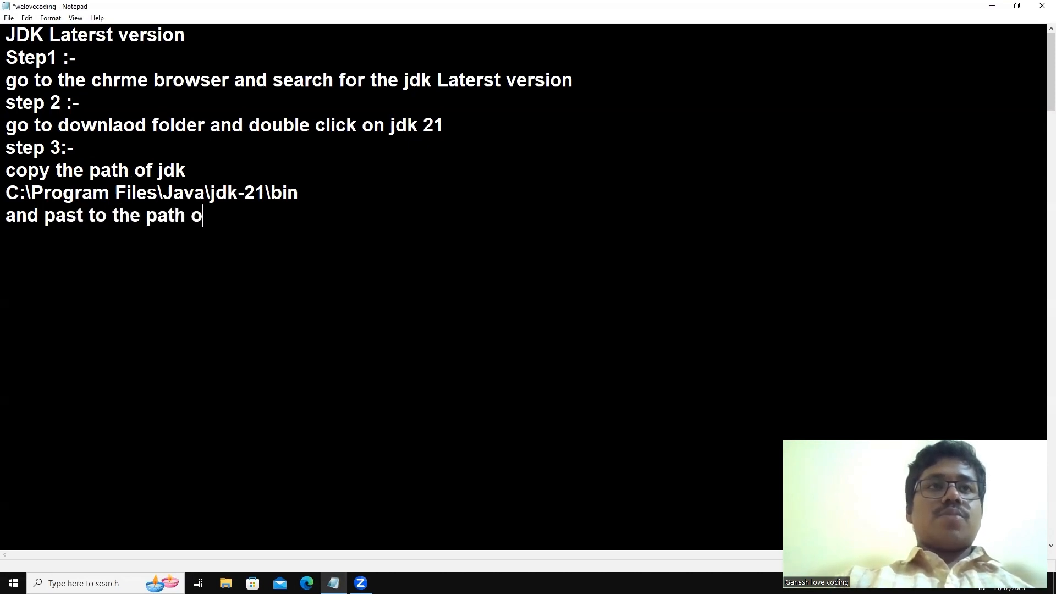
{"action": "type", "text": "f ser"}
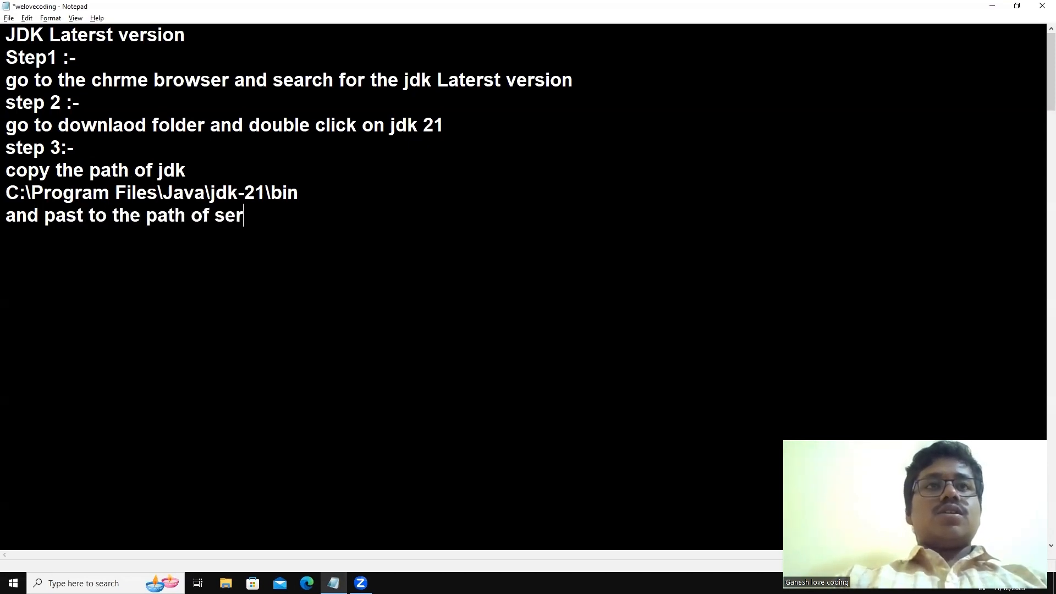
{"action": "key", "text": "BackSpace"}
{"action": "key", "text": "BackSpace"}
{"action": "key", "text": "BackSpace"}
{"action": "key", "text": "BackSpace"}
{"action": "key", "text": "BackSpace"}
{"action": "key", "text": "BackSpace"}
{"action": "key", "text": "BackSpace"}
{"action": "key", "text": "BackSpace"}
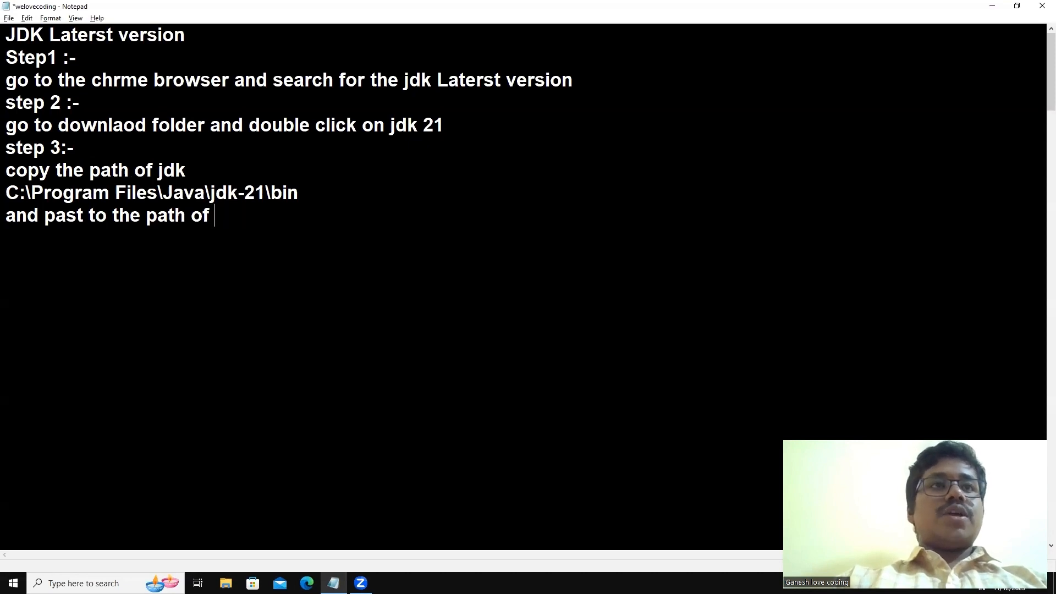
{"action": "key", "text": "BackSpace"}
{"action": "key", "text": "BackSpace"}
{"action": "key", "text": "BackSpace"}
{"action": "key", "text": "BackSpace"}
{"action": "key", "text": "BackSpace"}
{"action": "key", "text": "BackSpace"}
{"action": "key", "text": "BackSpace"}
{"action": "key", "text": "BackSpace"}
{"action": "key", "text": "BackSpace"}
{"action": "key", "text": "BackSpace"}
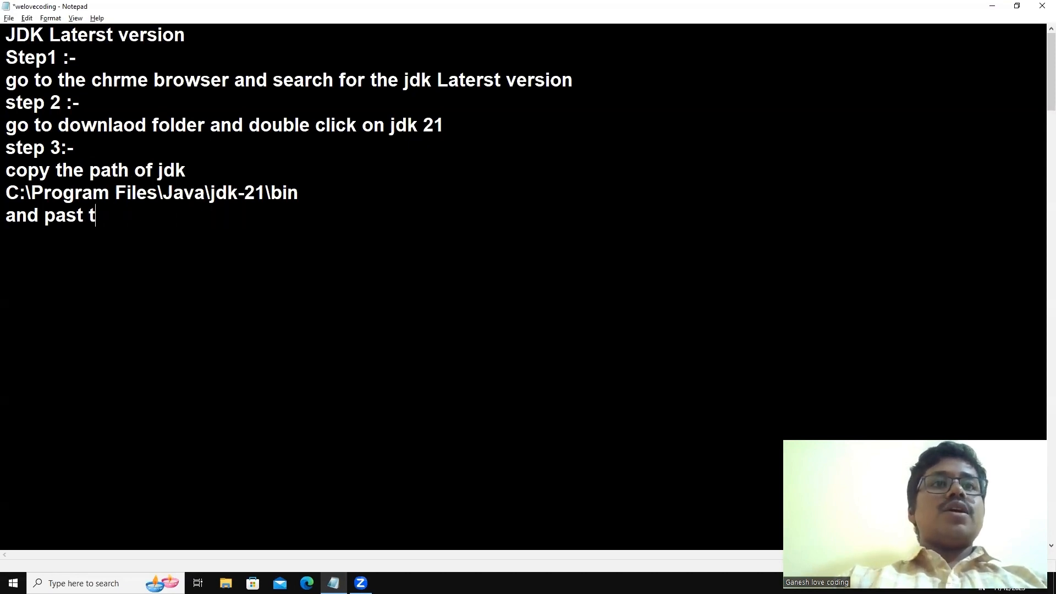
{"action": "type", "text": "in teh"}
{"action": "key", "text": "BackSpace"}
{"action": "key", "text": "BackSpace"}
{"action": "key", "text": "BackSpace"}
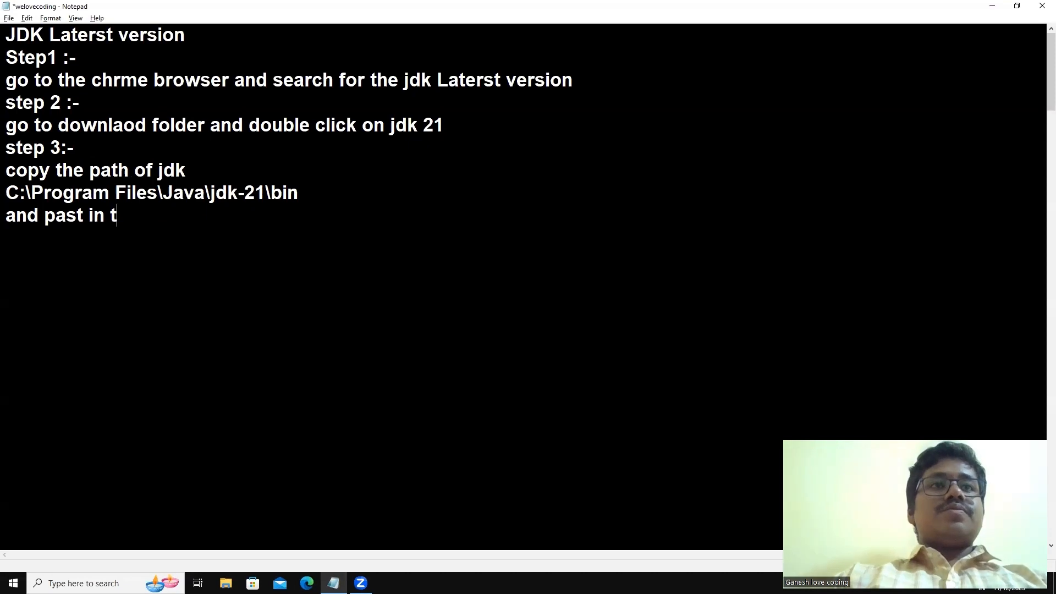
{"action": "type", "text": "he path"}
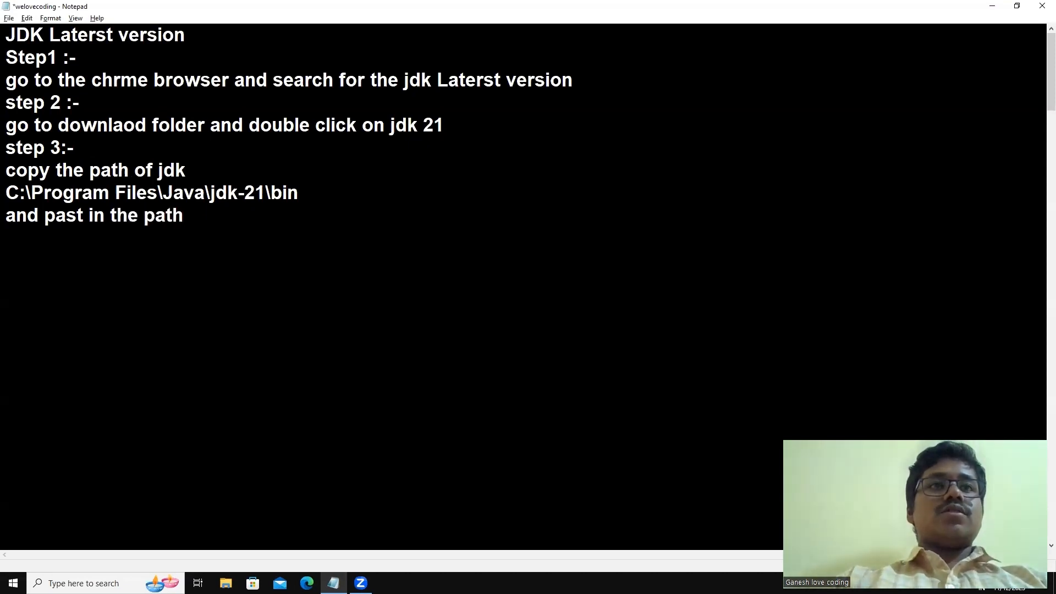
Step: Add the heading "Step4:-" on a new line and start an empty line below it
{"action": "key", "text": "Return"}
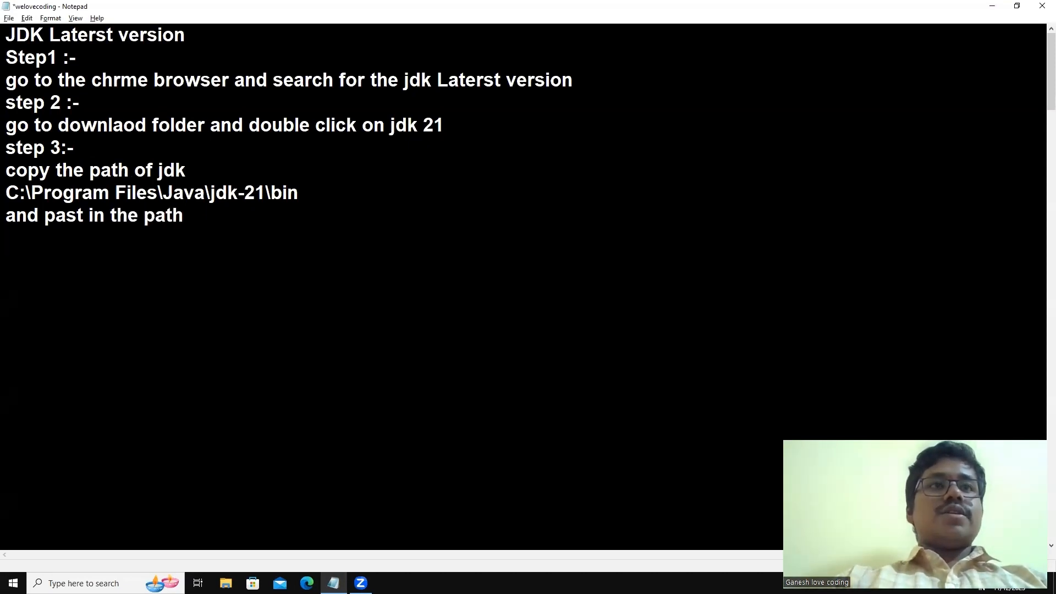
{"action": "type", "text": "Ste"}
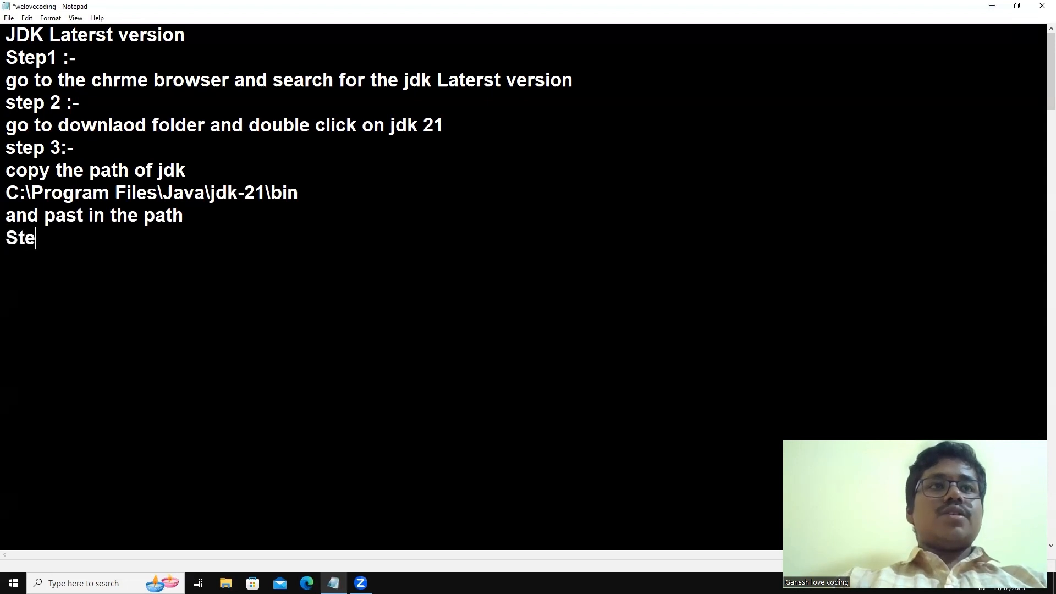
{"action": "type", "text": "p$"}
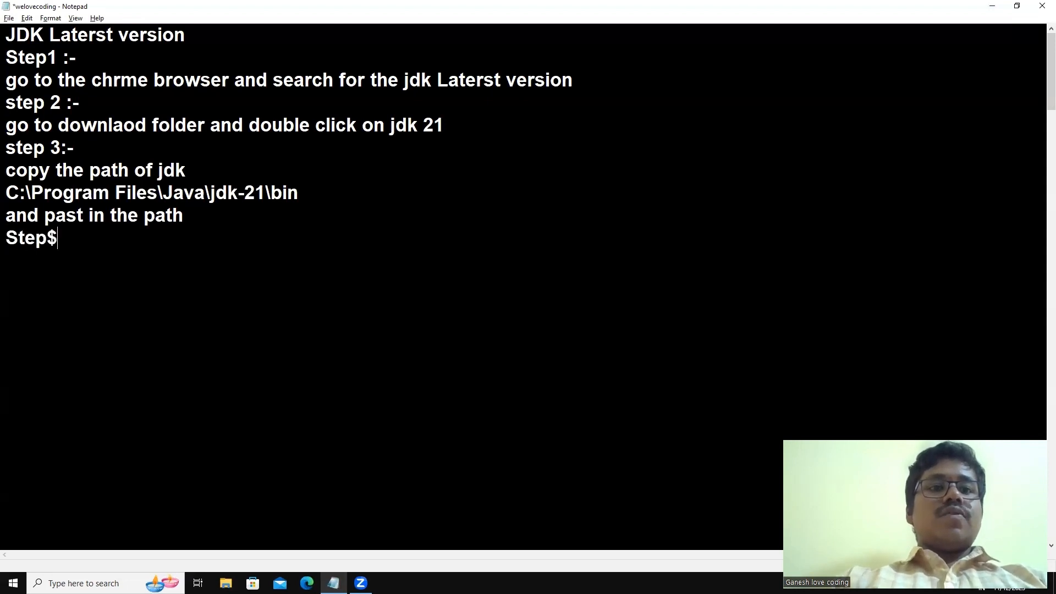
{"action": "key", "text": "BackSpace"}
{"action": "type", "text": "4:"}
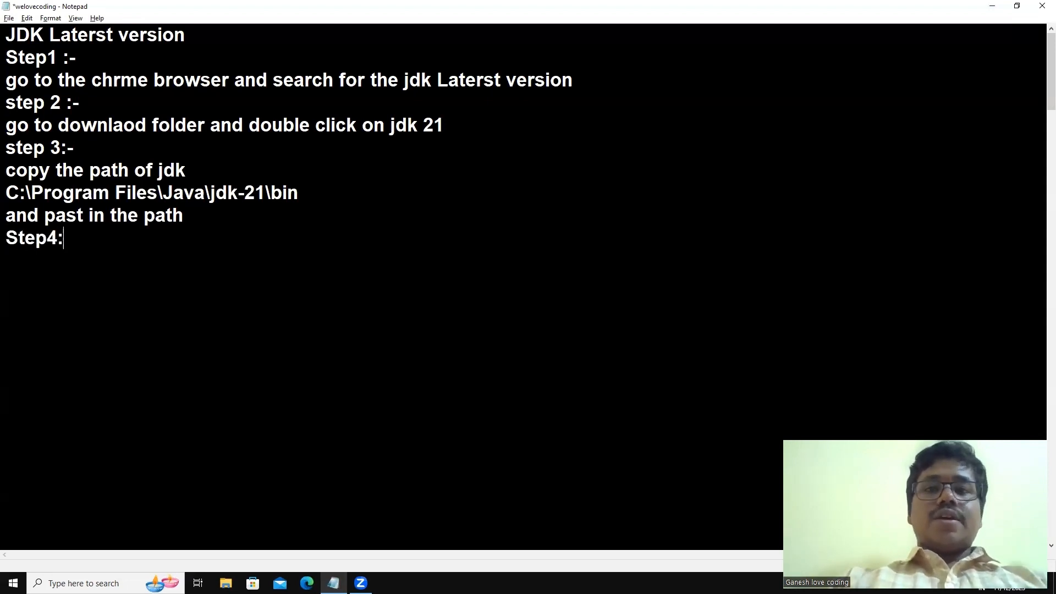
{"action": "type", "text": "-"}
{"action": "key", "text": "Return"}
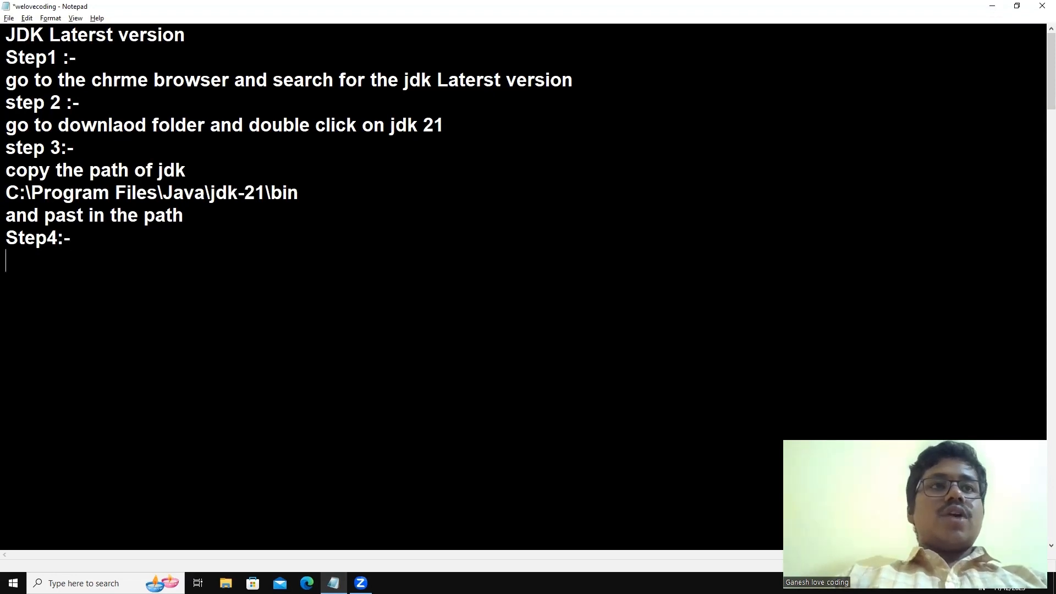
Step: Write "in windows serach bar env" as the instruction under the Step4 heading
{"action": "type", "text": "sr"}
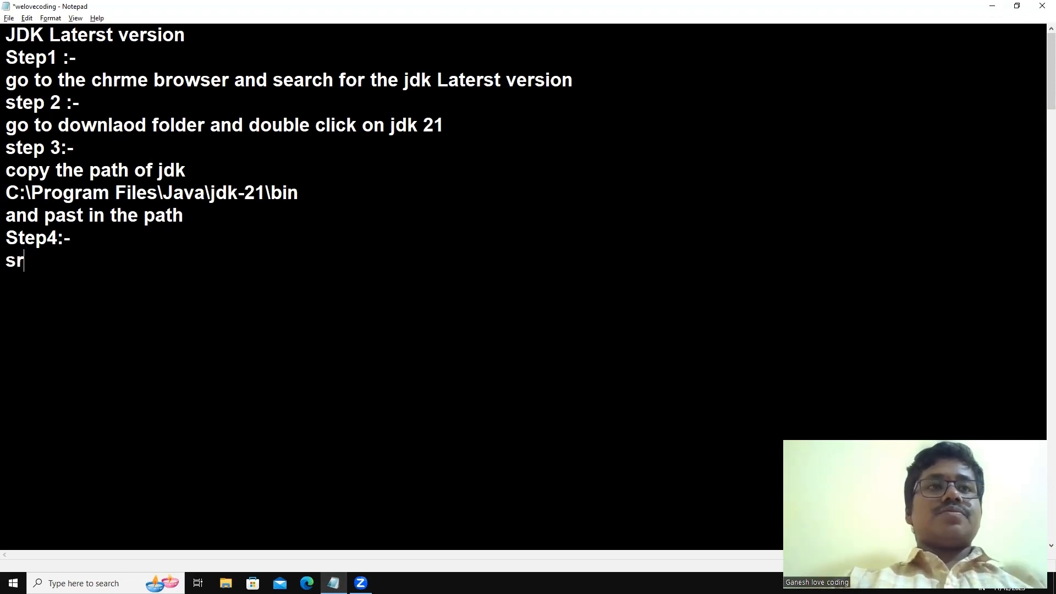
{"action": "key", "text": "BackSpace"}
{"action": "key", "text": "BackSpace"}
{"action": "type", "text": "in window s"}
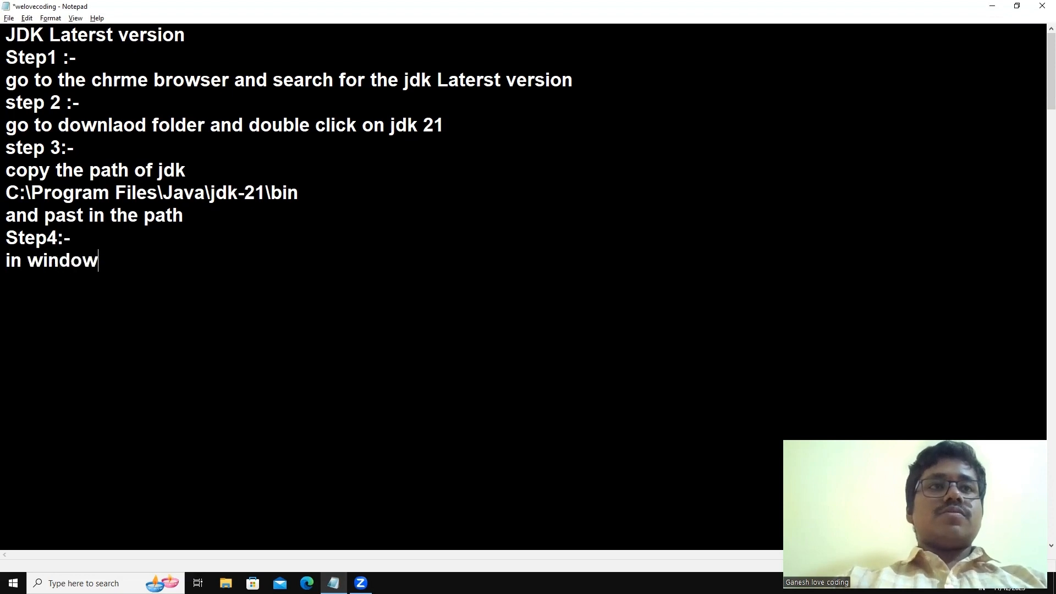
{"action": "key", "text": "BackSpace"}
{"action": "type", "text": "s"}
{"action": "key", "text": "BackSpace"}
{"action": "key", "text": "BackSpace"}
{"action": "key", "text": "BackSpace"}
{"action": "type", "text": "s serarc"}
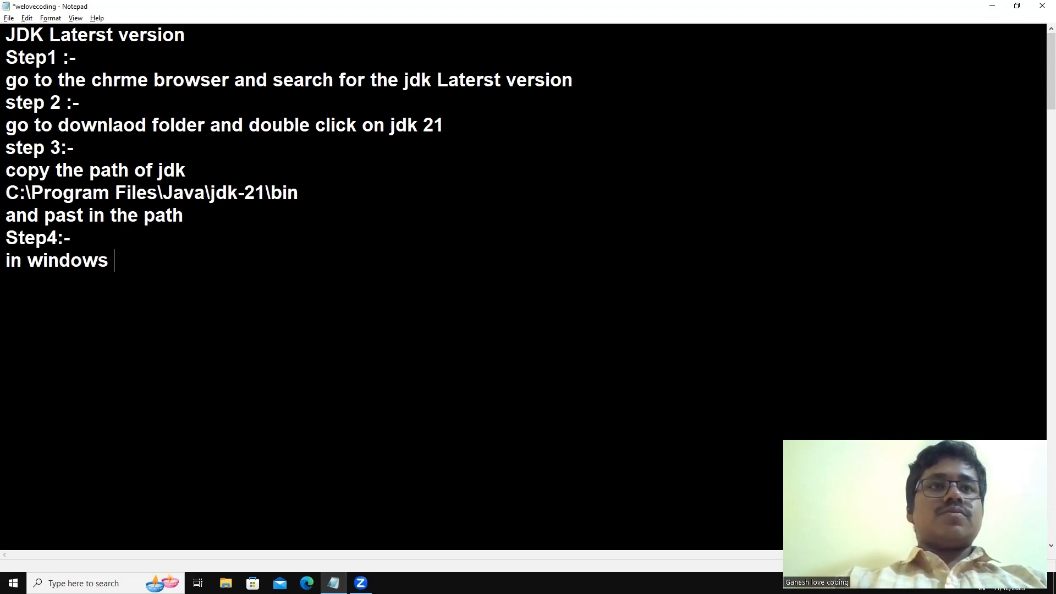
{"action": "key", "text": "BackSpace"}
{"action": "key", "text": "BackSpace"}
{"action": "key", "text": "BackSpace"}
{"action": "type", "text": "h"}
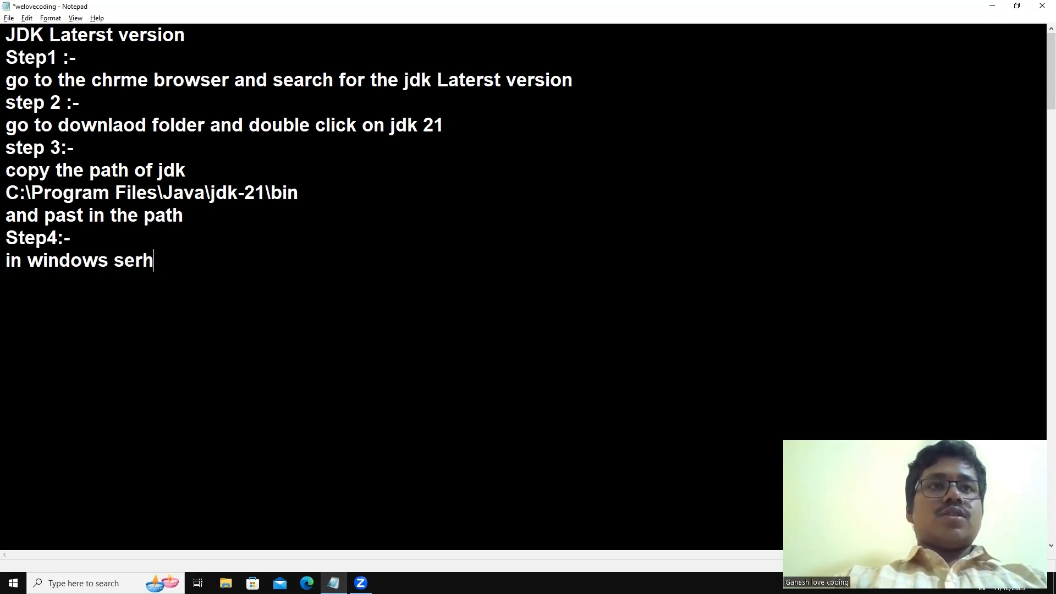
{"action": "key", "text": "BackSpace"}
{"action": "type", "text": "ch bar"}
{"action": "key", "text": "BackSpace"}
{"action": "key", "text": "BackSpace"}
{"action": "key", "text": "BackSpace"}
{"action": "key", "text": "BackSpace"}
{"action": "key", "text": "BackSpace"}
{"action": "key", "text": "BackSpace"}
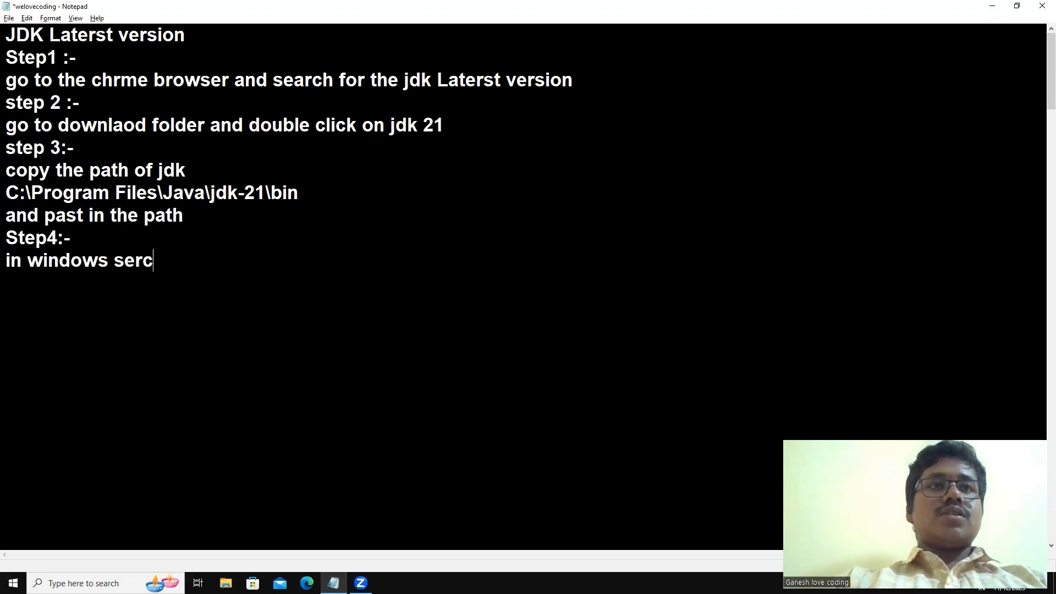
{"action": "type", "text": "ach "}
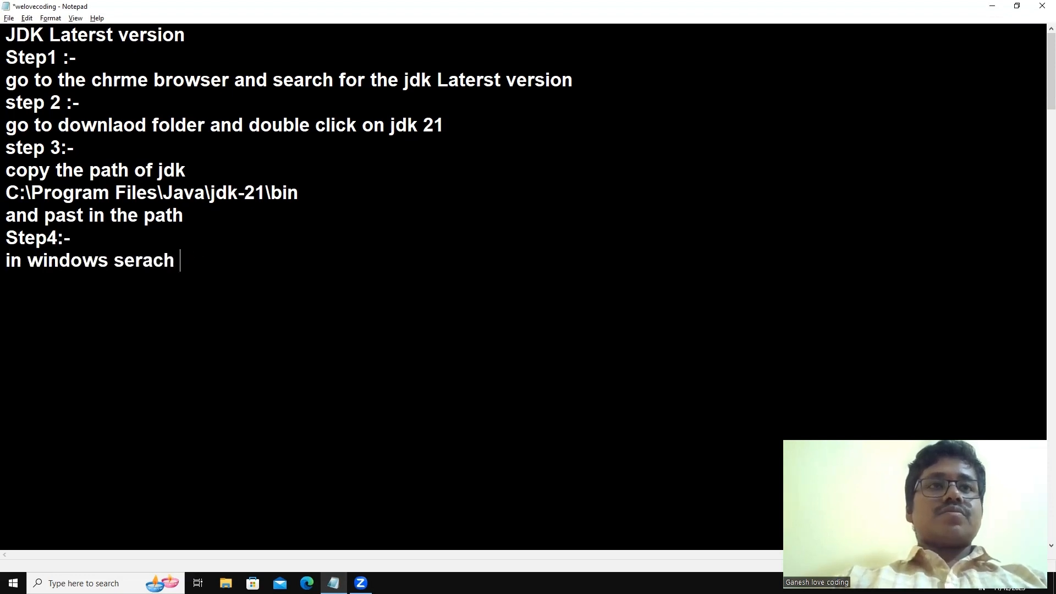
{"action": "type", "text": "var"}
{"action": "key", "text": "BackSpace"}
{"action": "key", "text": "BackSpace"}
{"action": "key", "text": "BackSpace"}
{"action": "type", "text": "ar"}
{"action": "key", "text": "BackSpace"}
{"action": "key", "text": "BackSpace"}
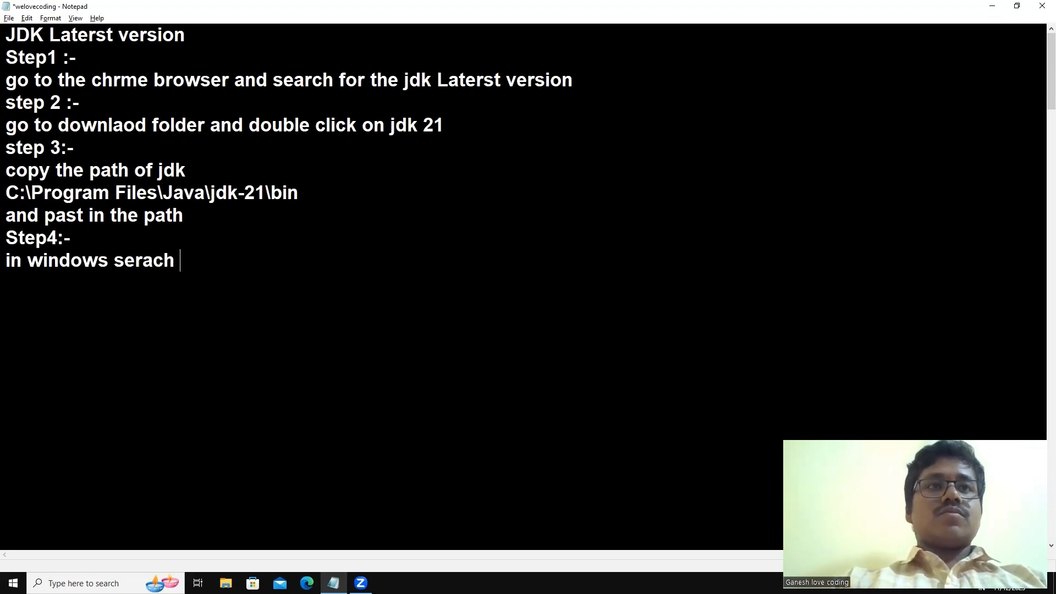
{"action": "type", "text": "bar"}
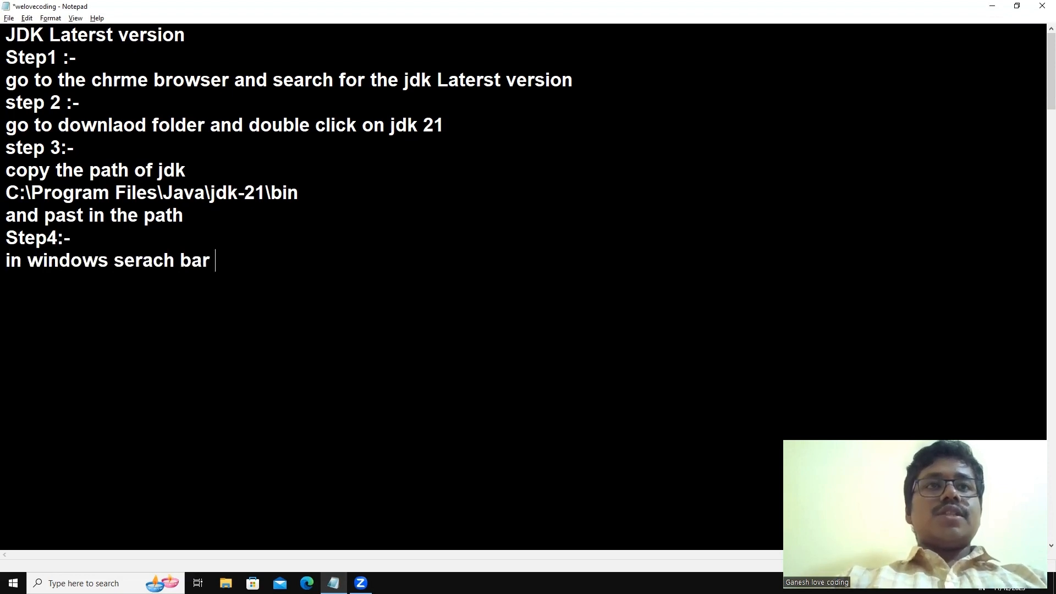
{"action": "type", "text": " enb"}
{"action": "key", "text": "BackSpace"}
{"action": "type", "text": "v"}
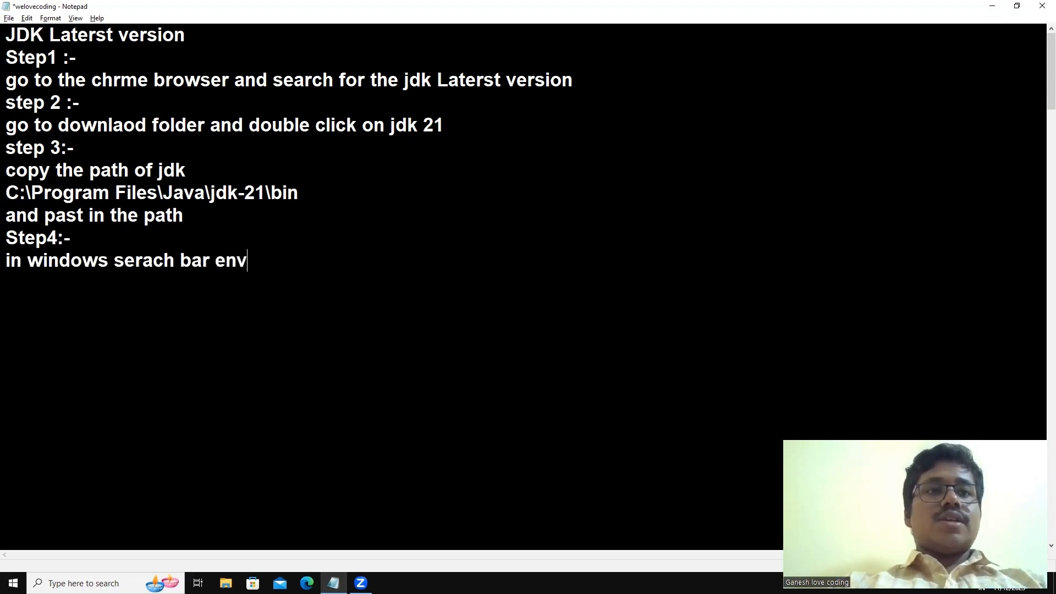
Step: Search Windows for "env", open the system environment variables settings and bring up the magnified Environment Variables dialog
{"action": "key", "text": "super"}
{"action": "type", "text": "env"}
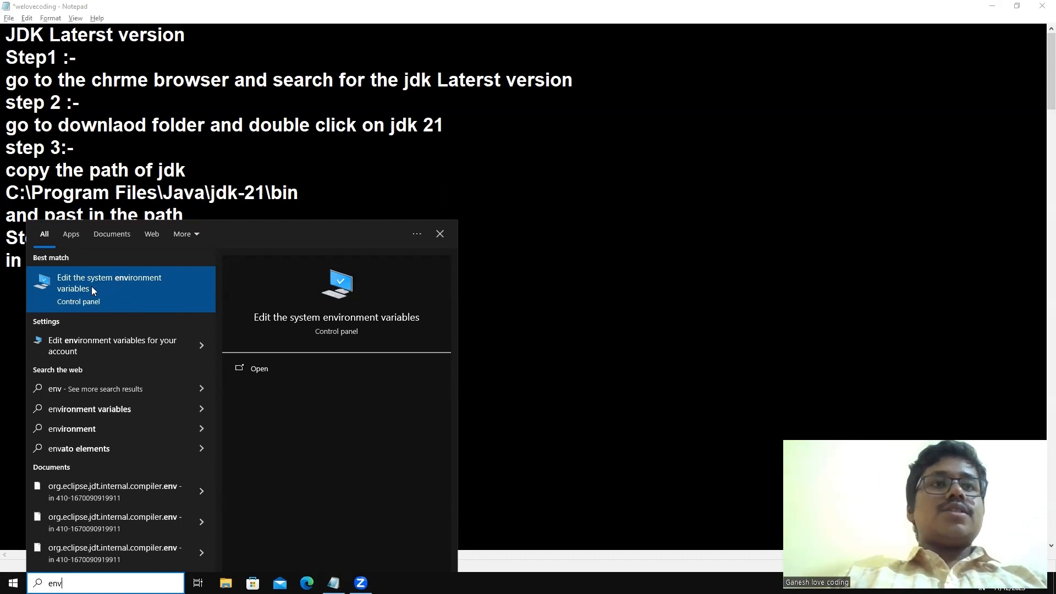
{"action": "left_click", "coordinate": [117, 281]}
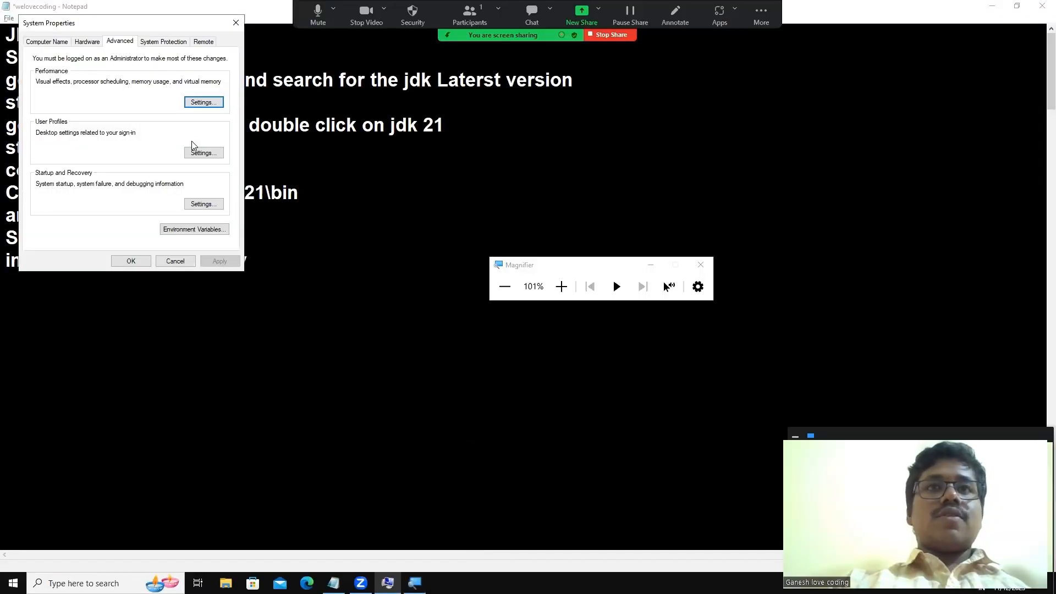
{"action": "key", "text": "super+plus"}
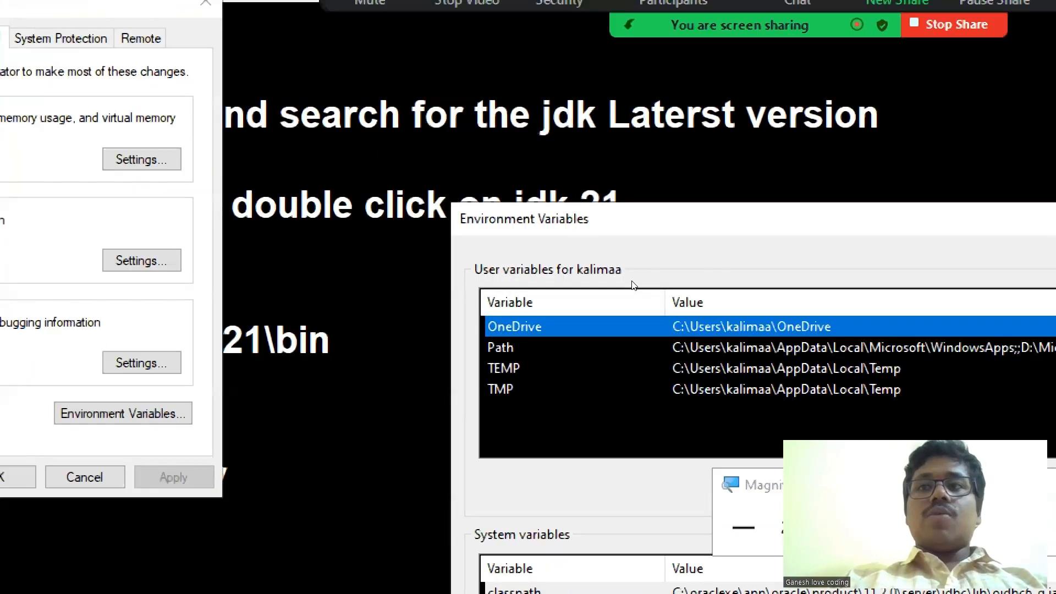
{"action": "left_click_drag", "start_coordinate": [581, 268], "coordinate": [213, 188]}
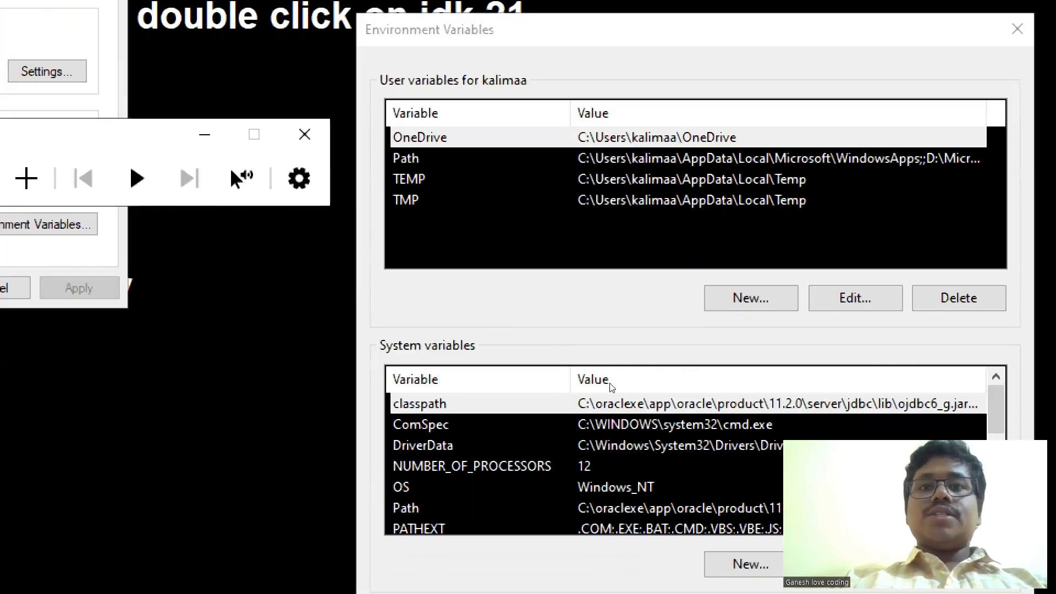
Step: In the system Path variable, clear the jdk-21 entry, paste C:\Program Files\Java\jdk-21\bin back in its place and confirm the edit
{"action": "left_click", "coordinate": [395, 379]}
{"action": "left_click", "coordinate": [406, 502]}
{"action": "scroll", "coordinate": [532, 360], "scroll_direction": "down", "scroll_amount": 1}
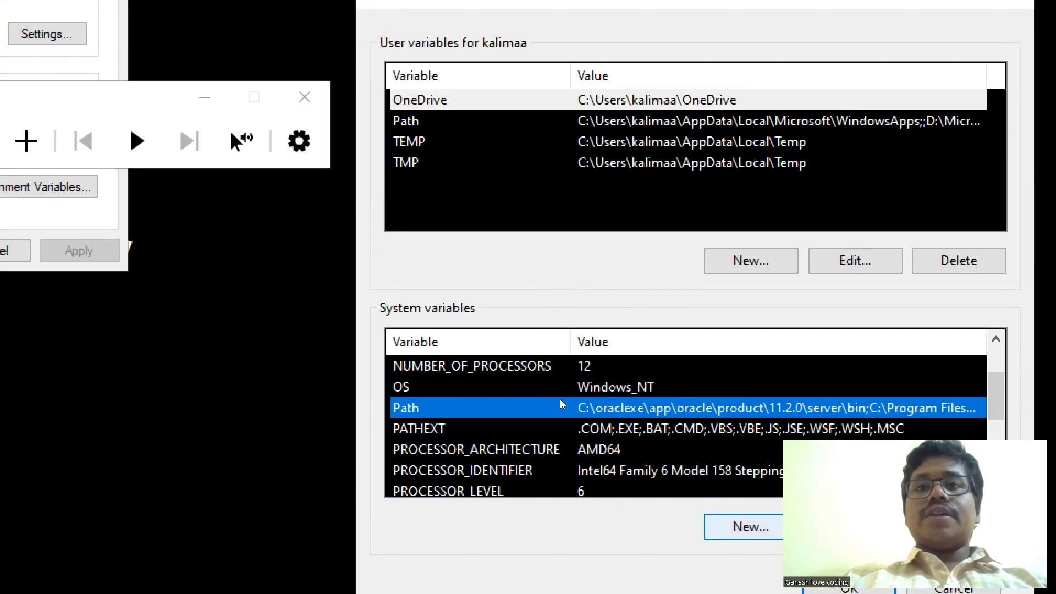
{"action": "double_click", "coordinate": [617, 406]}
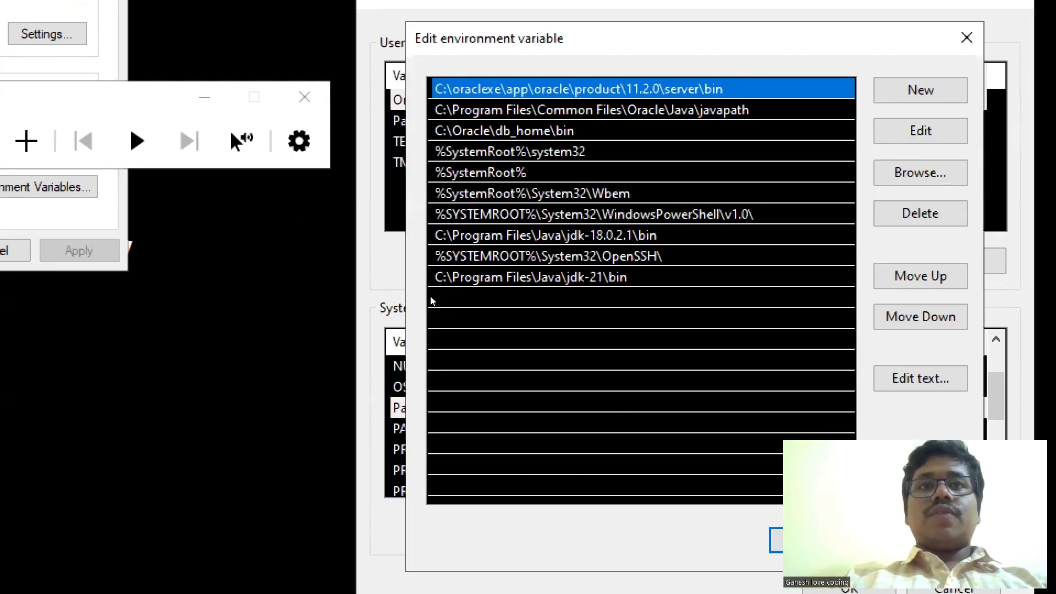
{"action": "double_click", "coordinate": [451, 276]}
{"action": "key", "text": "ctrl+c"}
{"action": "key", "text": "Delete"}
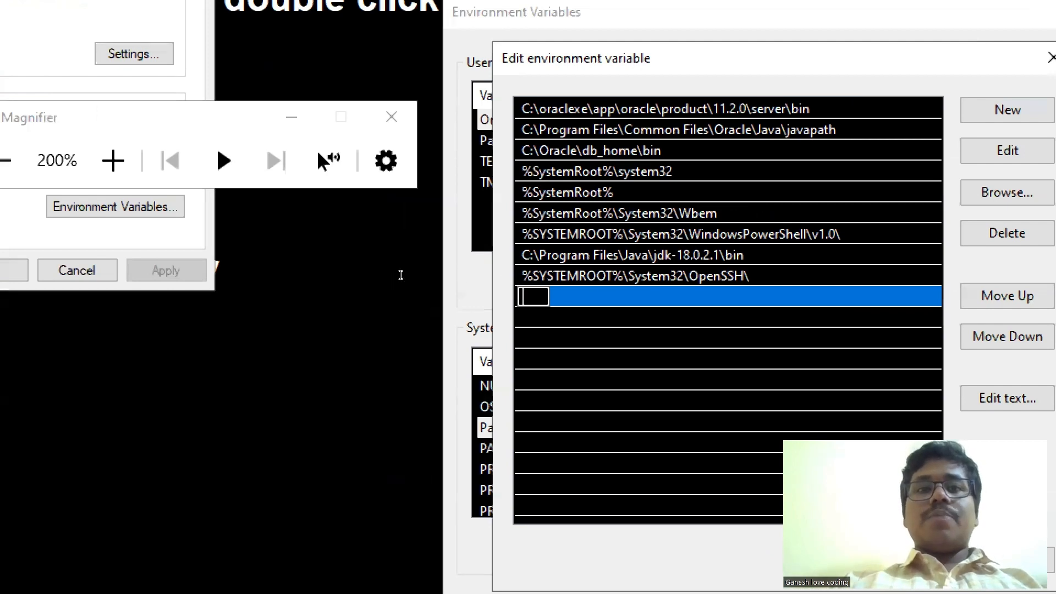
{"action": "key", "text": "ctrl+v"}
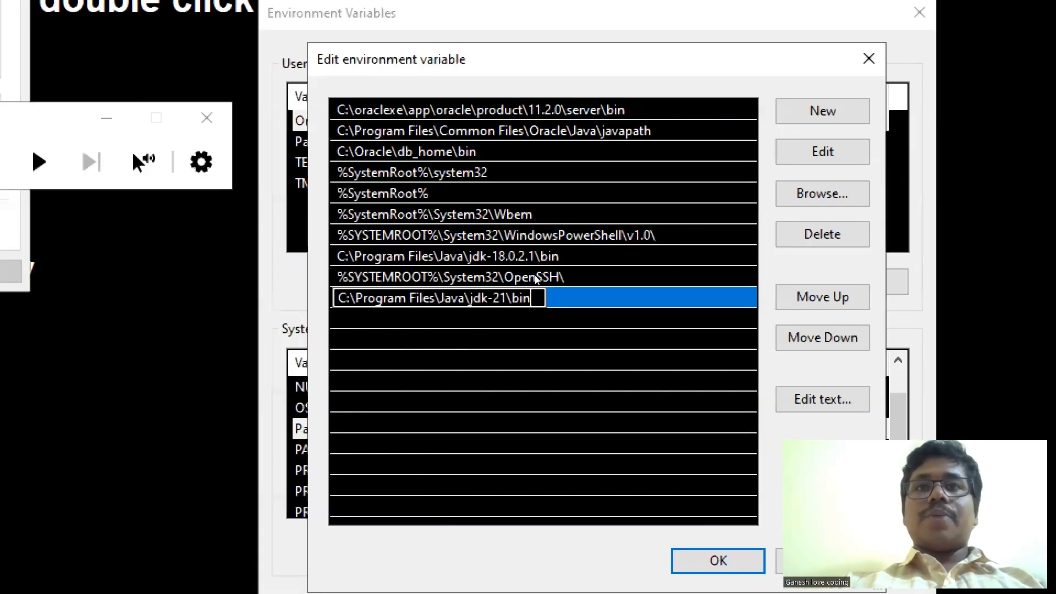
{"action": "key", "text": "Return"}
{"action": "key", "text": "Return"}
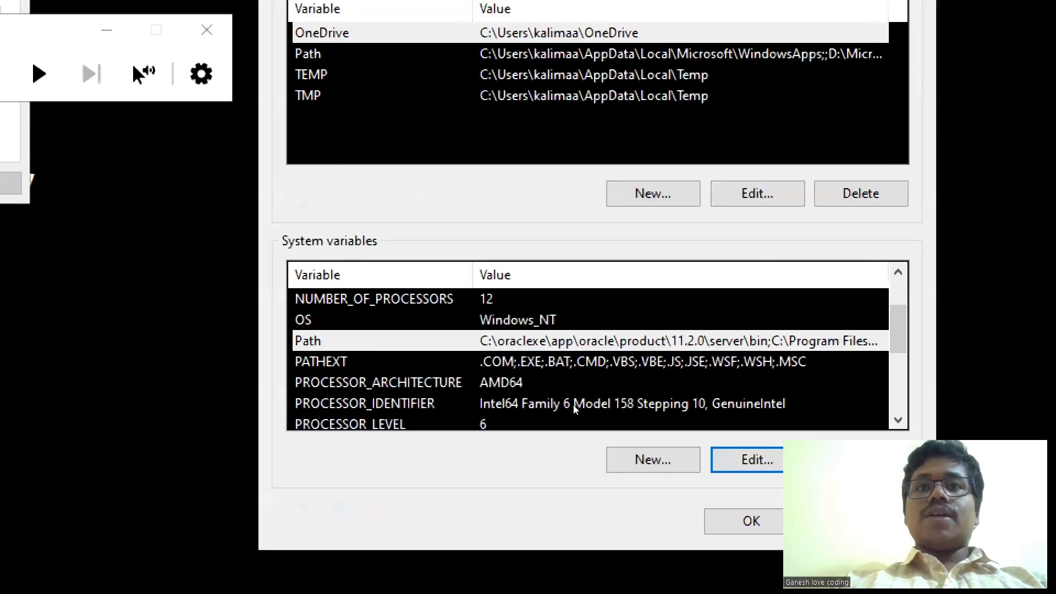
Step: Confirm and close the Environment Variables and System Properties dialogs, and close Magnifier to return to the notes
{"action": "key", "text": "Return"}
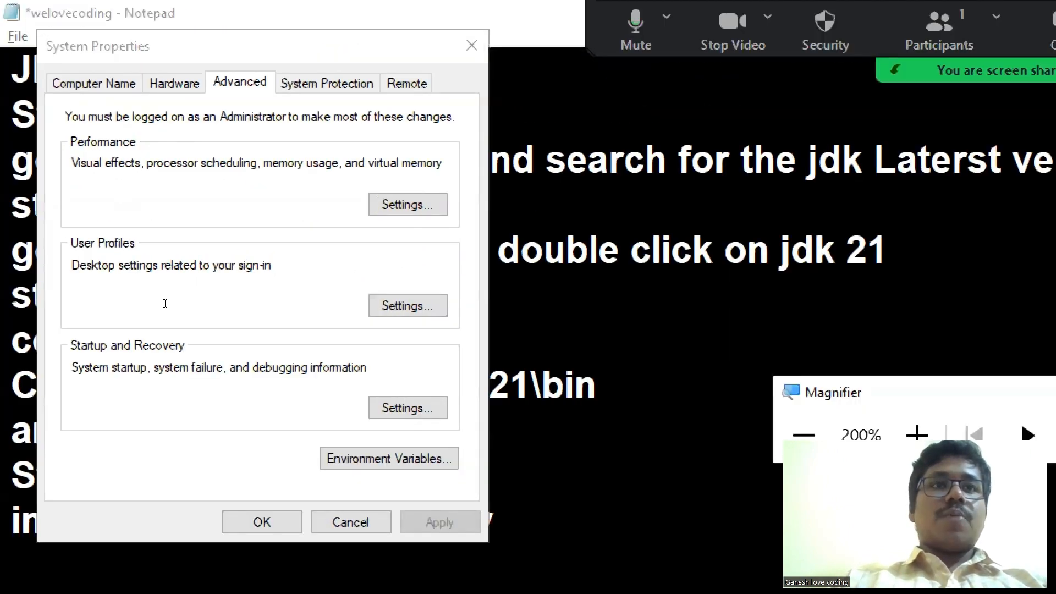
{"action": "key", "text": "Return"}
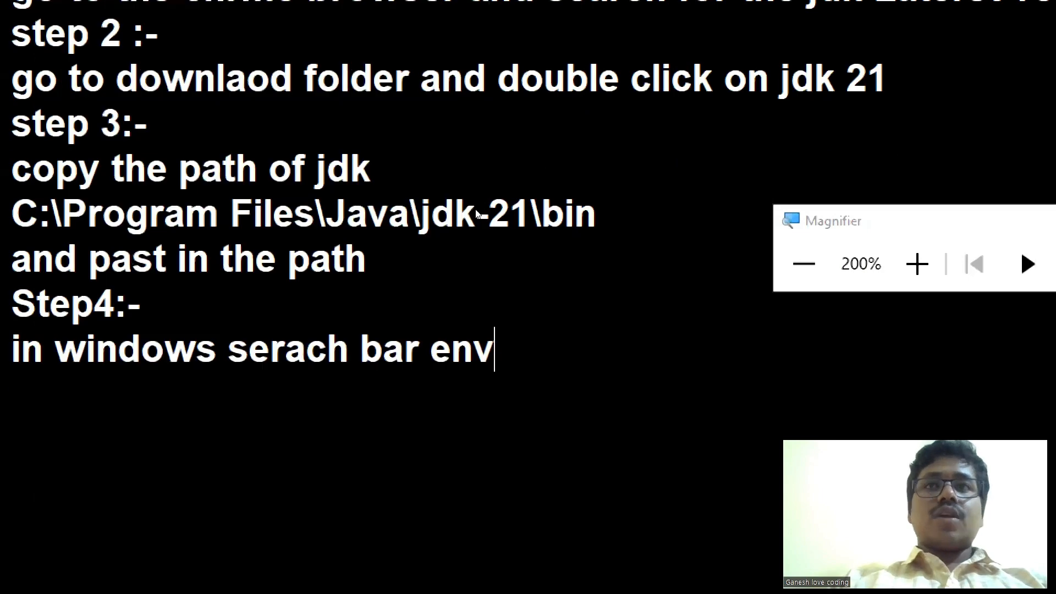
{"action": "left_click", "coordinate": [1017, 219]}
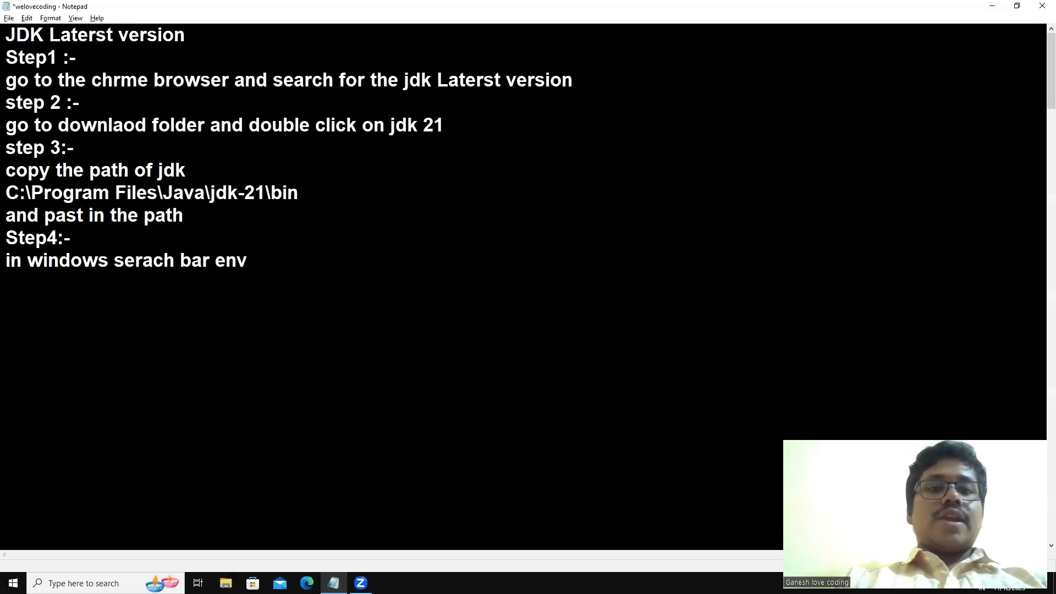
Step: Add the heading "step5:-" on a new line below the Step4 instruction in the notes
{"action": "key", "text": "Return"}
{"action": "type", "text": "step"}
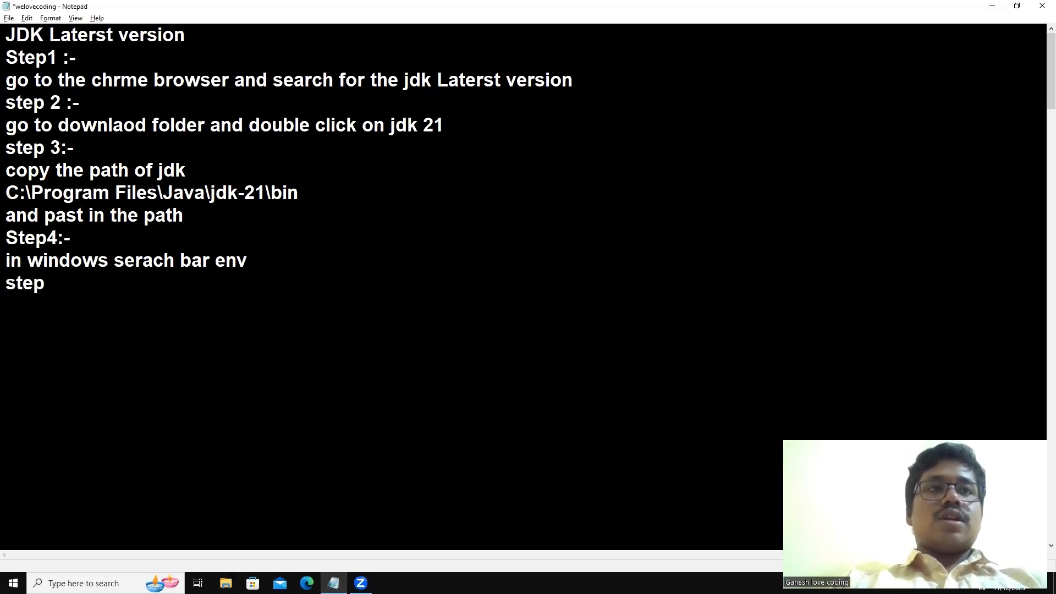
{"action": "type", "text": "5:-"}
{"action": "key", "text": "Return"}
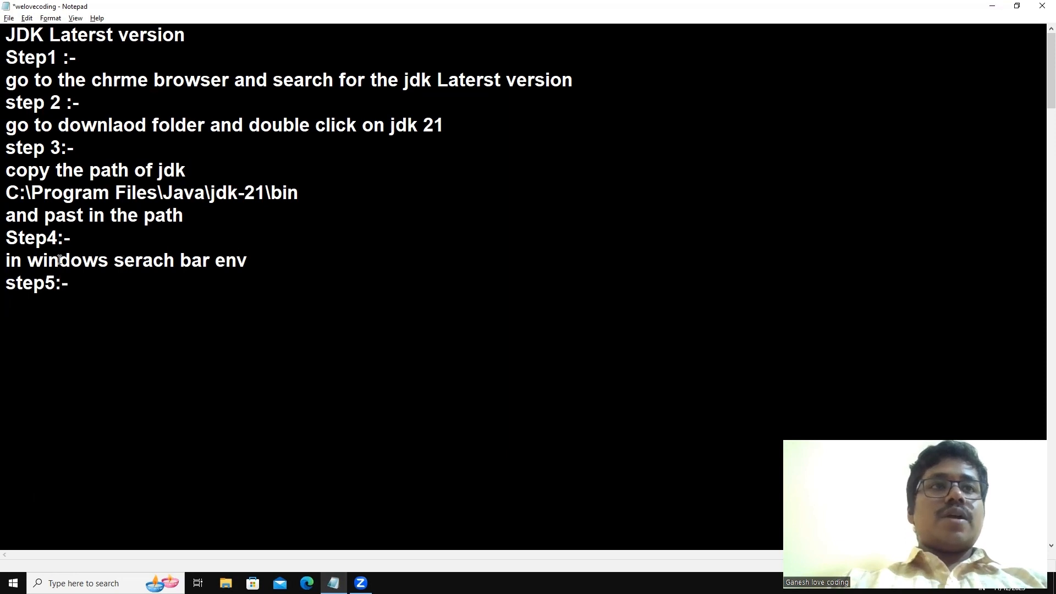
{"action": "left_click_drag", "start_coordinate": [5, 261], "coordinate": [43, 262]}
{"action": "left_click", "coordinate": [291, 281], "text": "shift"}
{"action": "left_click", "coordinate": [118, 320]}
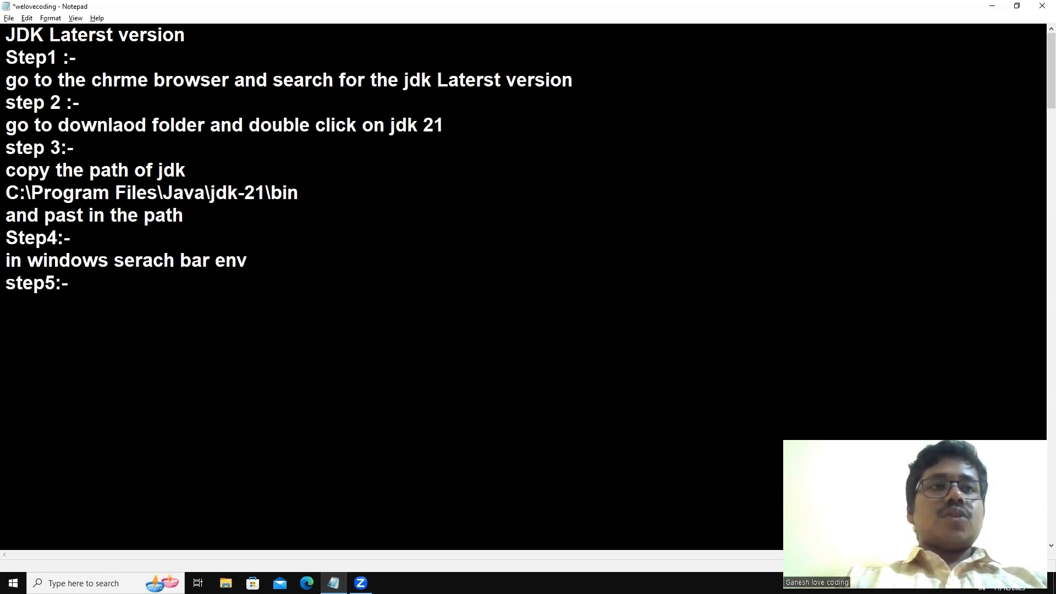
Step: Write "go to Environment variable" as the instruction under the step5 heading
{"action": "type", "text": "go the"}
{"action": "key", "text": "BackSpace"}
{"action": "key", "text": "BackSpace"}
{"action": "key", "text": "BackSpace"}
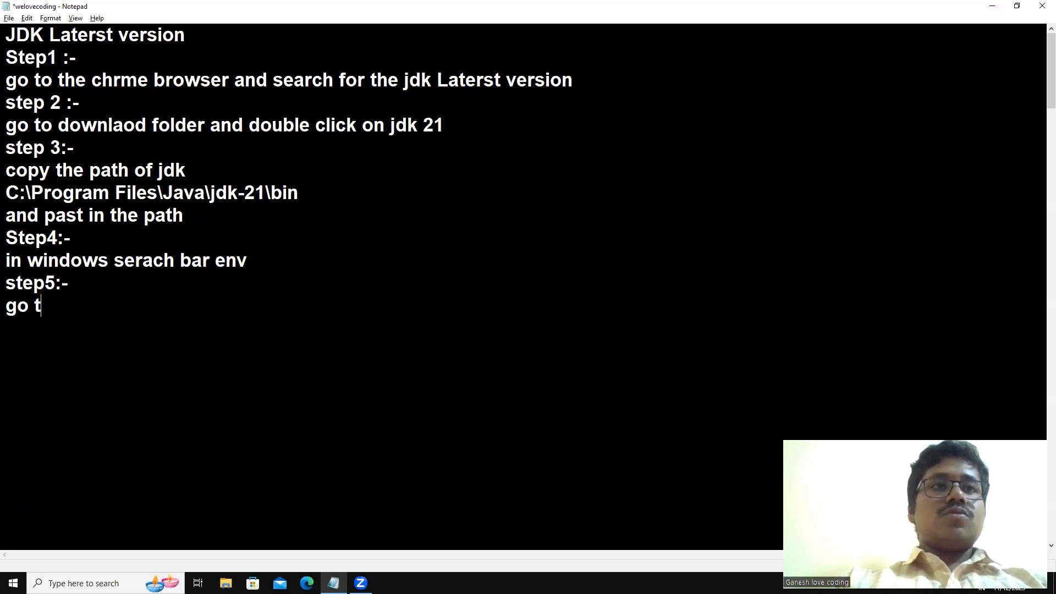
{"action": "type", "text": "o "}
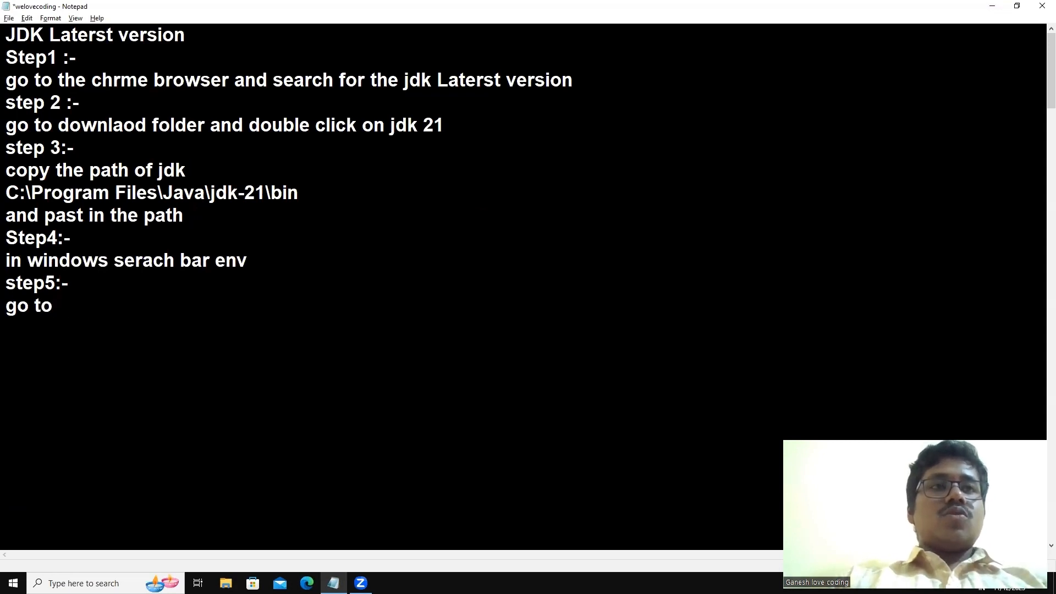
{"action": "type", "text": "Envir"}
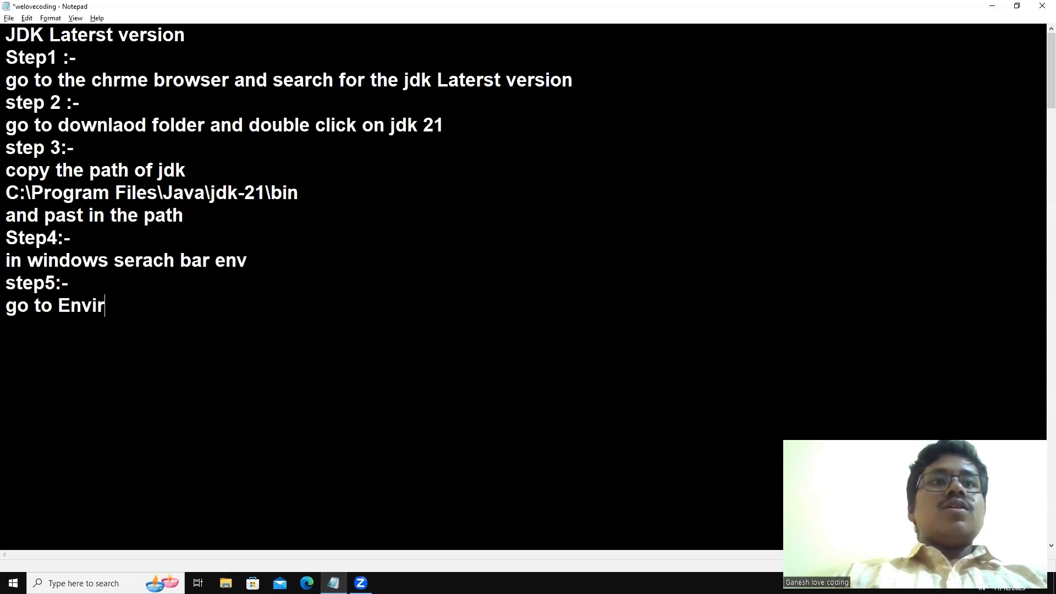
{"action": "type", "text": "onment "}
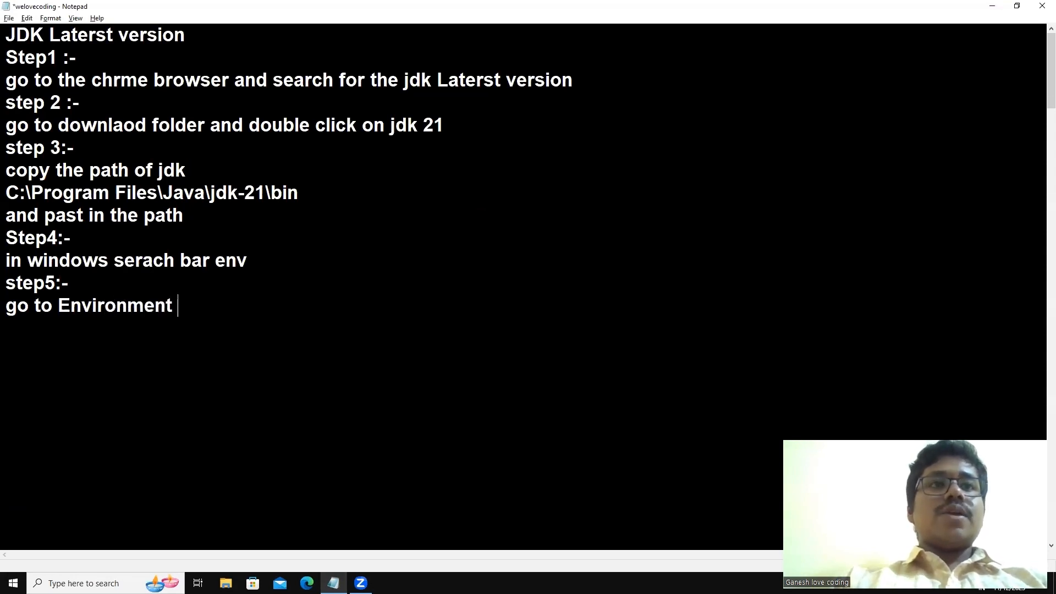
{"action": "type", "text": "varialbe"}
{"action": "key", "text": "BackSpace"}
{"action": "key", "text": "BackSpace"}
{"action": "key", "text": "BackSpace"}
{"action": "type", "text": "ble"}
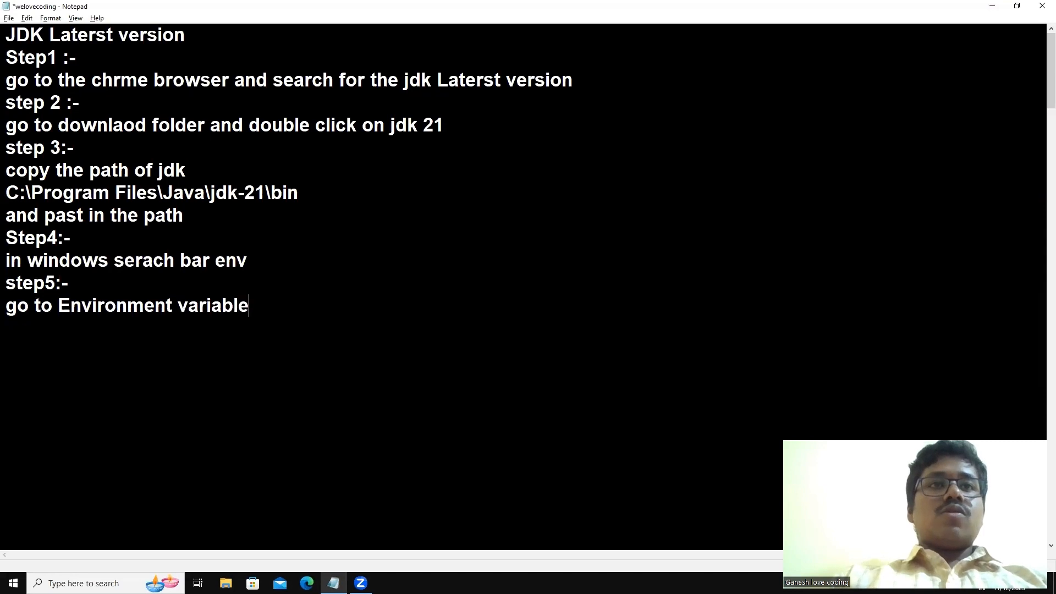
Step: Add the heading "Step6:-" on a new line below the step5 instruction
{"action": "type", "text": "Ste"}
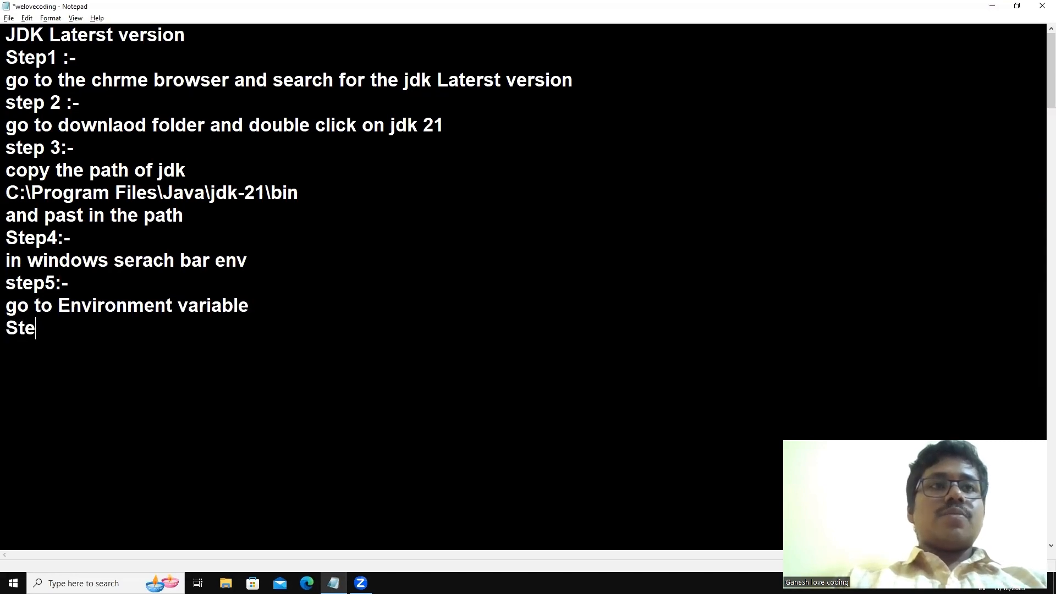
{"action": "type", "text": "p6L"}
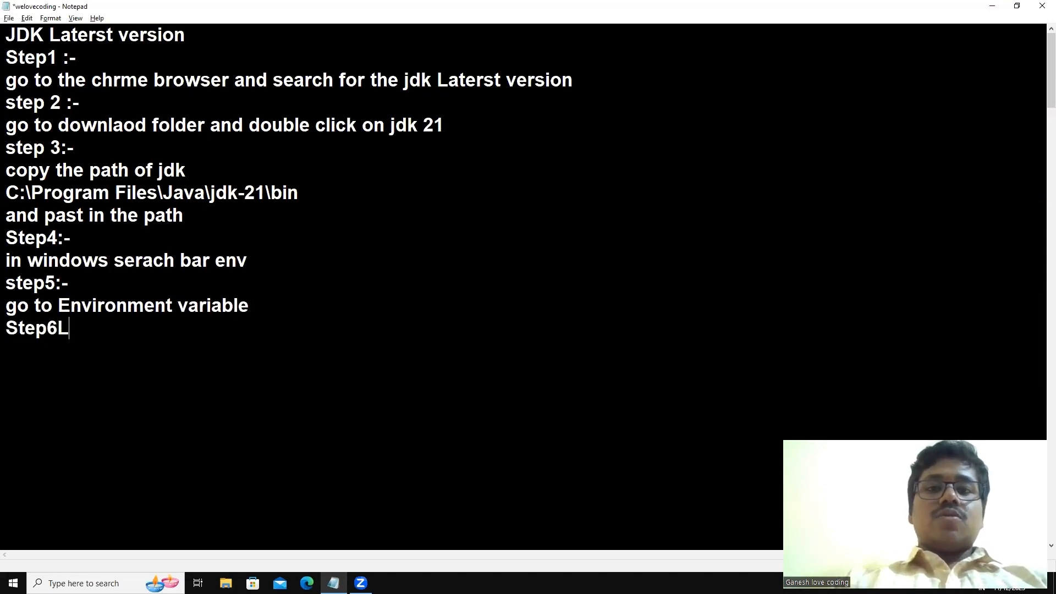
{"action": "key", "text": "BackSpace"}
{"action": "type", "text": ":-"}
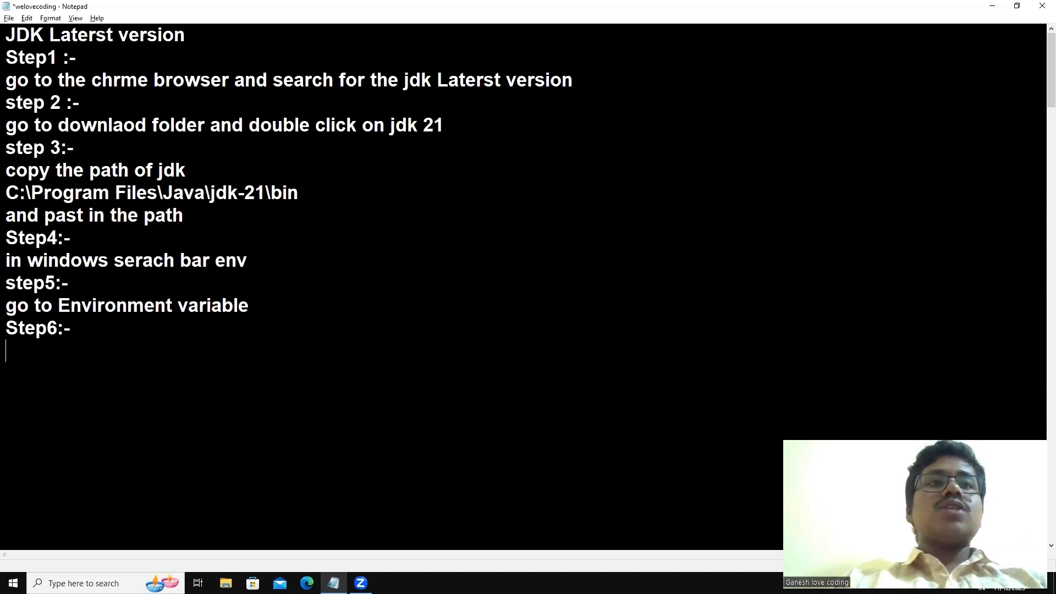
Step: Write "System variable" as the first line under the Step6 heading and start a new line
{"action": "type", "text": "System"}
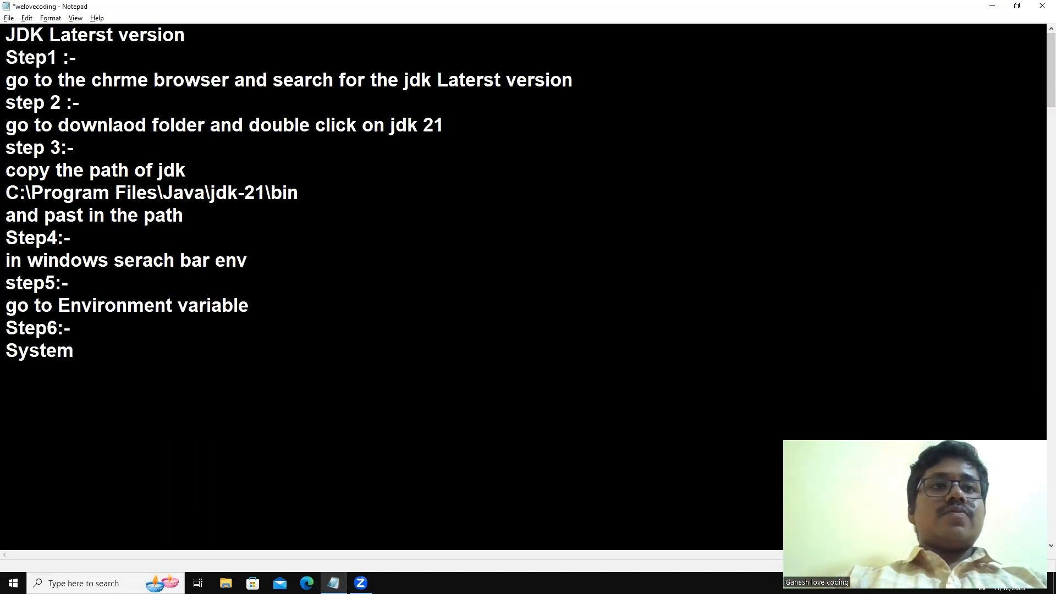
{"action": "type", "text": " bar"}
{"action": "key", "text": "BackSpace"}
{"action": "key", "text": "BackSpace"}
{"action": "key", "text": "BackSpace"}
{"action": "key", "text": "BackSpace"}
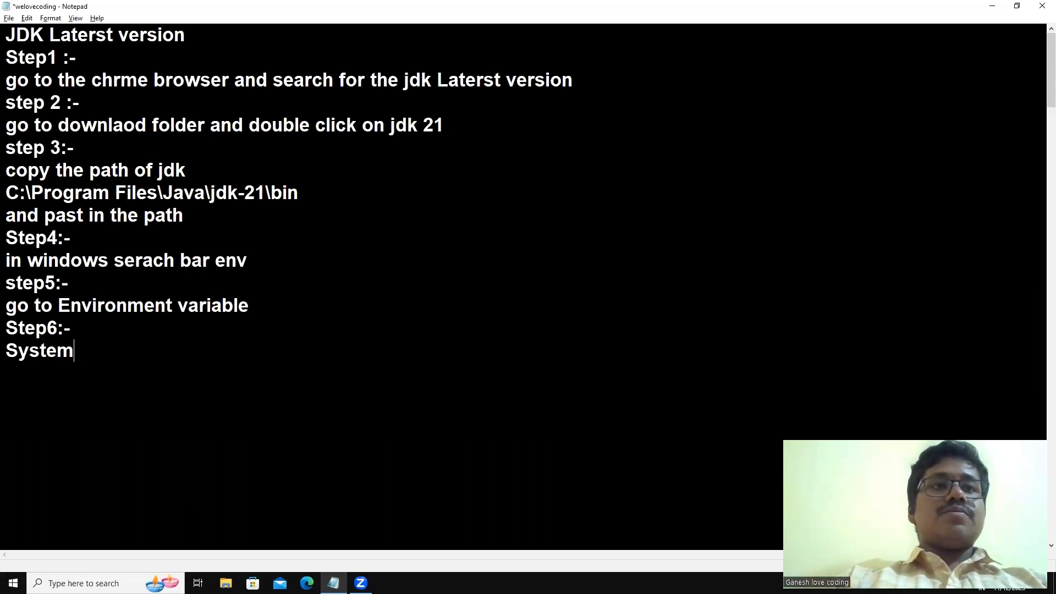
{"action": "type", "text": "variable"}
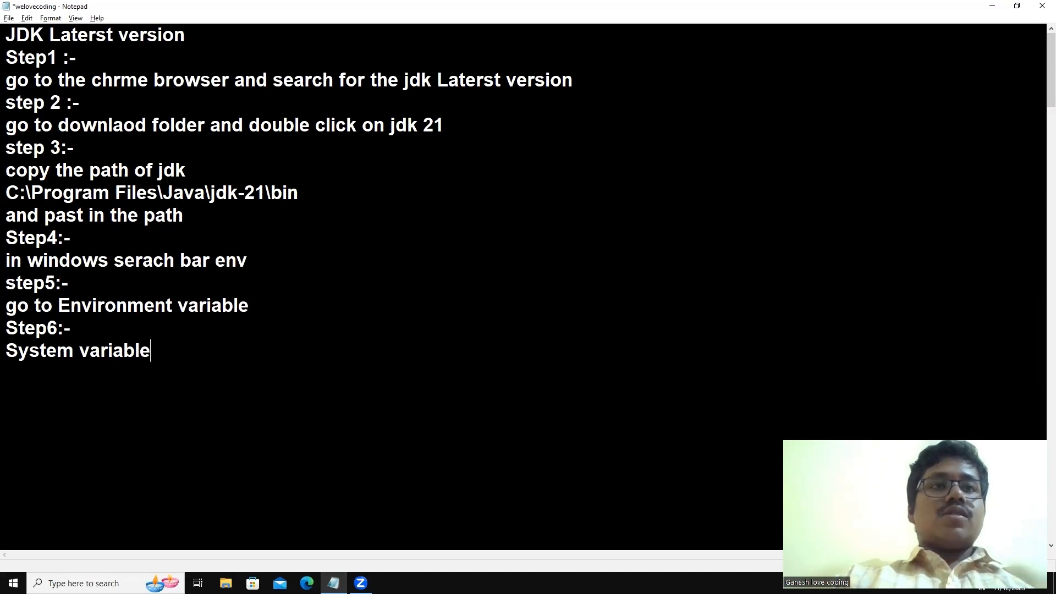
{"action": "key", "text": "Return"}
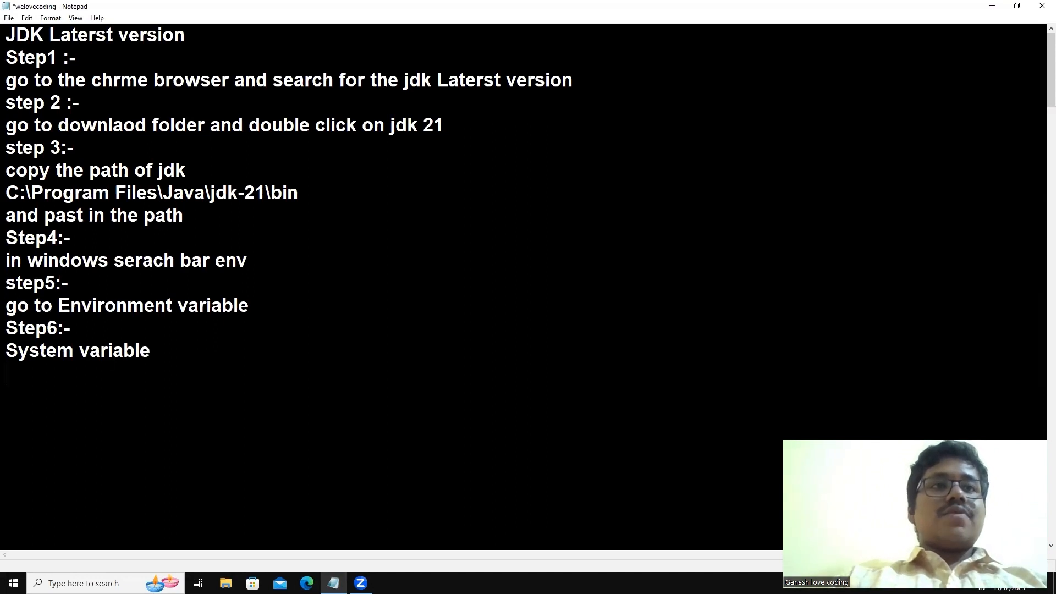
Step: Under "System variable", write "if the path folder is there edit", followed by "or else" on its own line
{"action": "type", "text": "g"}
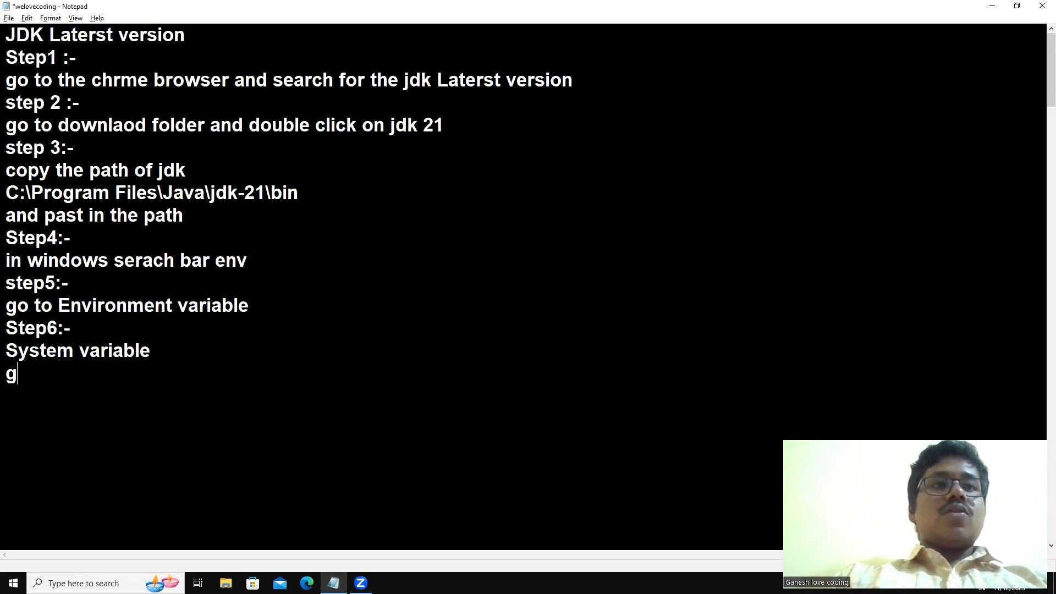
{"action": "key", "text": "BackSpace"}
{"action": "type", "text": "if the "}
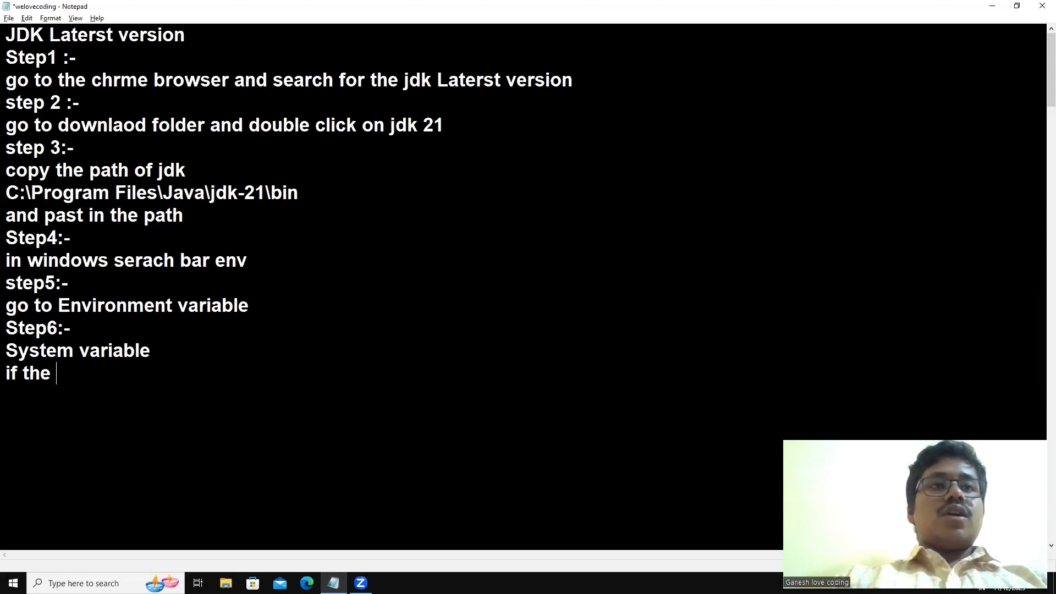
{"action": "type", "text": "path "}
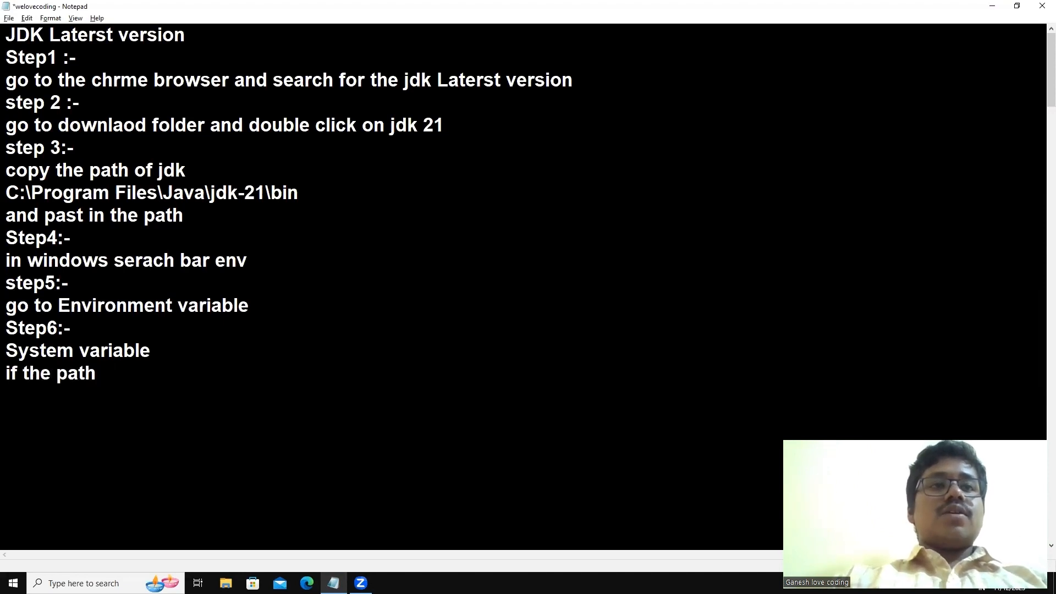
{"action": "type", "text": "folder is "}
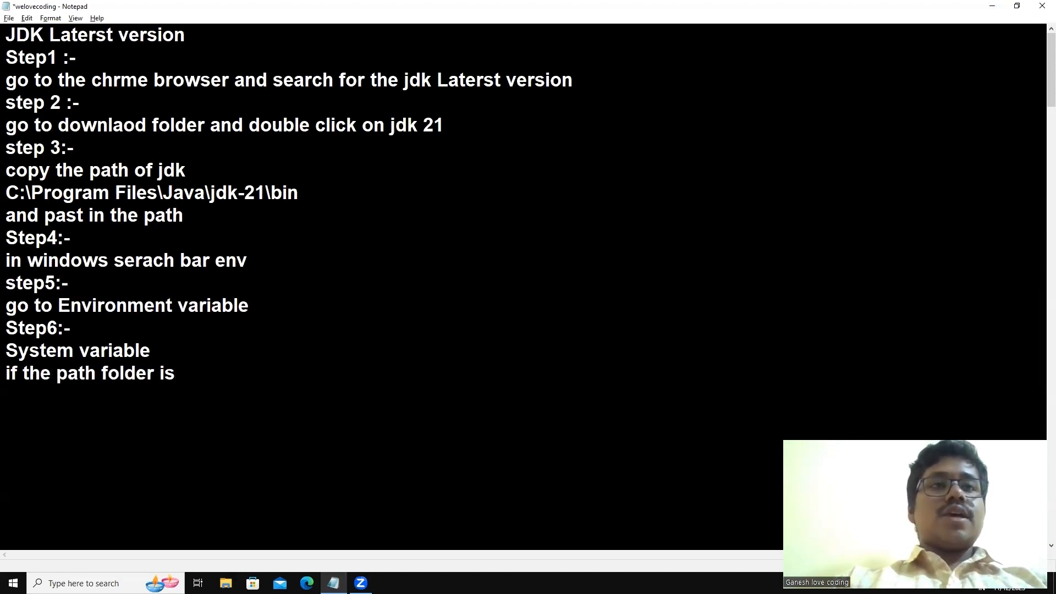
{"action": "type", "text": "tehr"}
{"action": "key", "text": "BackSpace"}
{"action": "key", "text": "BackSpace"}
{"action": "key", "text": "BackSpace"}
{"action": "type", "text": "here"}
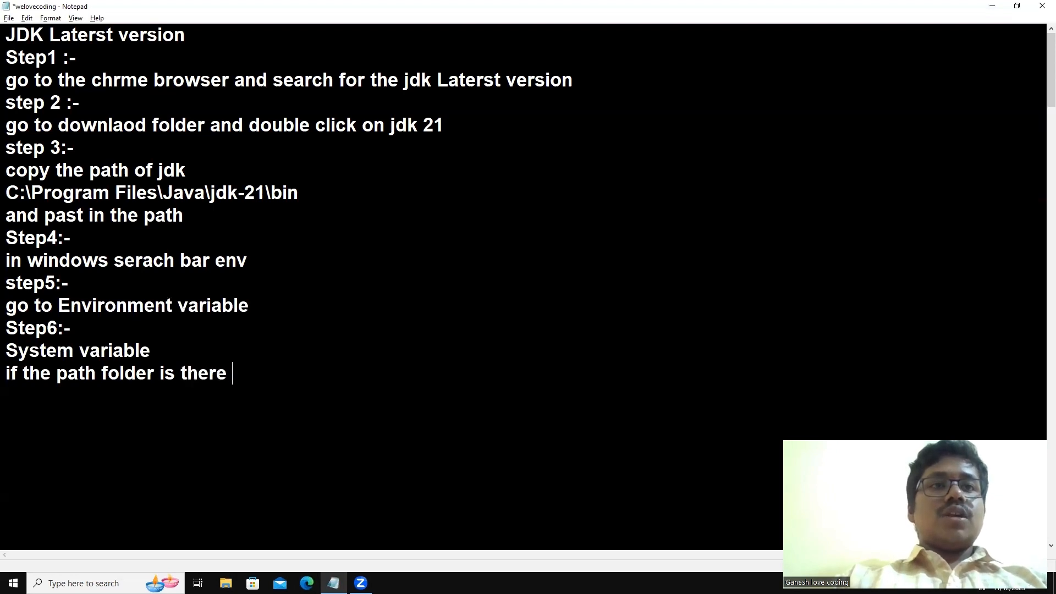
{"action": "key", "text": "BackSpace"}
{"action": "key", "text": "BackSpace"}
{"action": "type", "text": "e eid"}
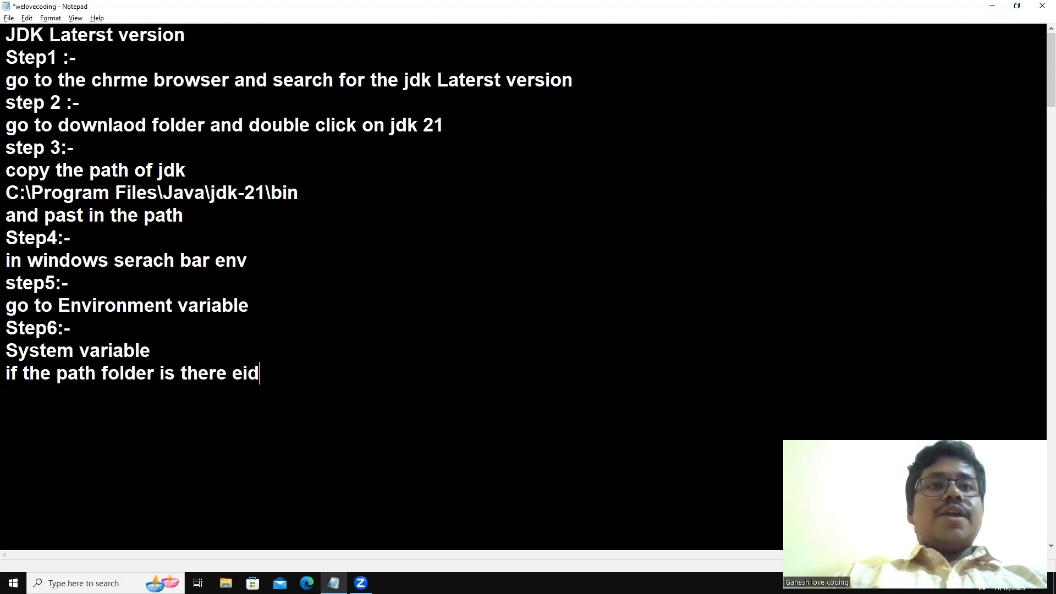
{"action": "key", "text": "BackSpace"}
{"action": "key", "text": "BackSpace"}
{"action": "type", "text": "dit"}
{"action": "key", "text": "Return"}
{"action": "type", "text": "or else"}
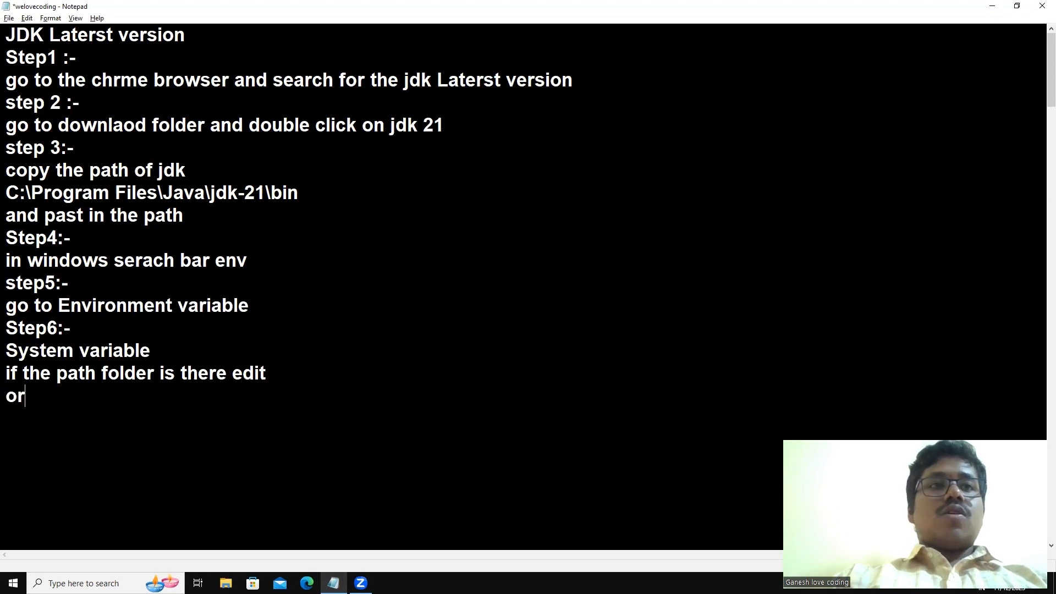
Step: Write "create the new button will be show below" on the line after "or else"
{"action": "key", "text": "Return"}
{"action": "type", "text": "creeatre"}
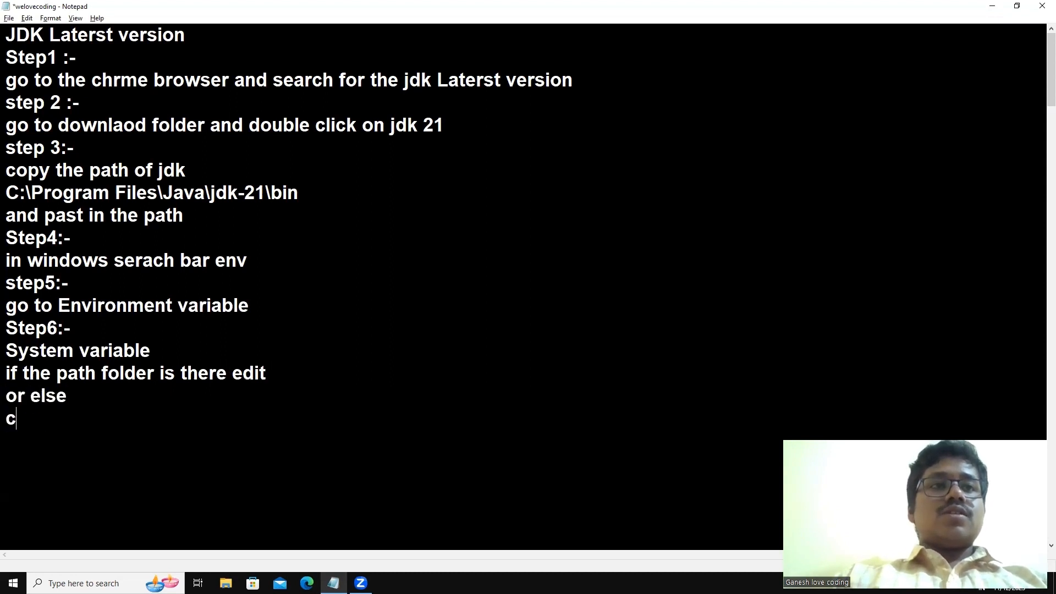
{"action": "key", "text": "BackSpace"}
{"action": "key", "text": "BackSpace"}
{"action": "key", "text": "BackSpace"}
{"action": "key", "text": "BackSpace"}
{"action": "key", "text": "BackSpace"}
{"action": "type", "text": "ate"}
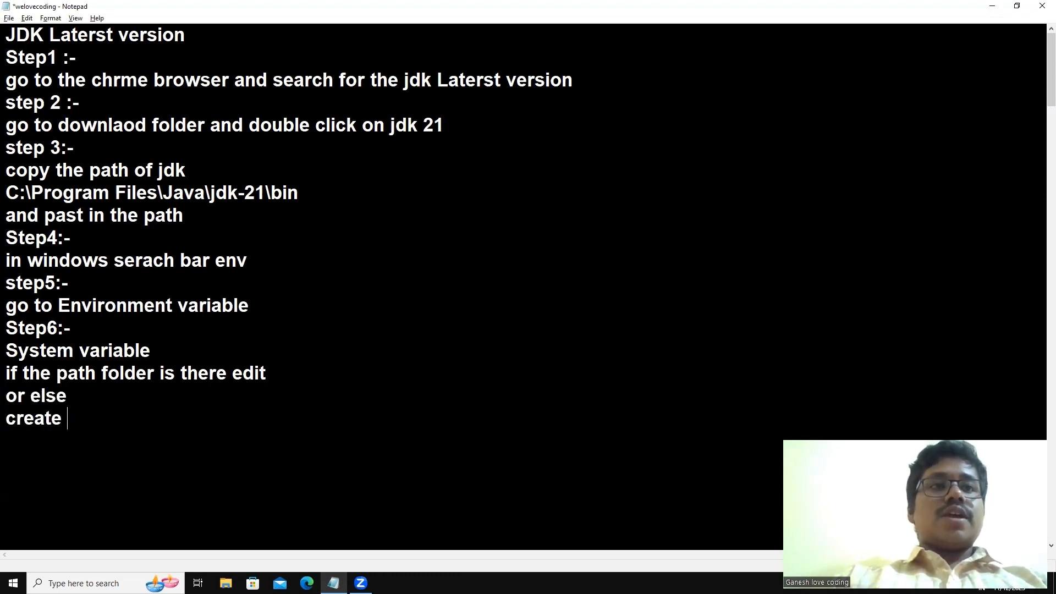
{"action": "type", "text": " the new "}
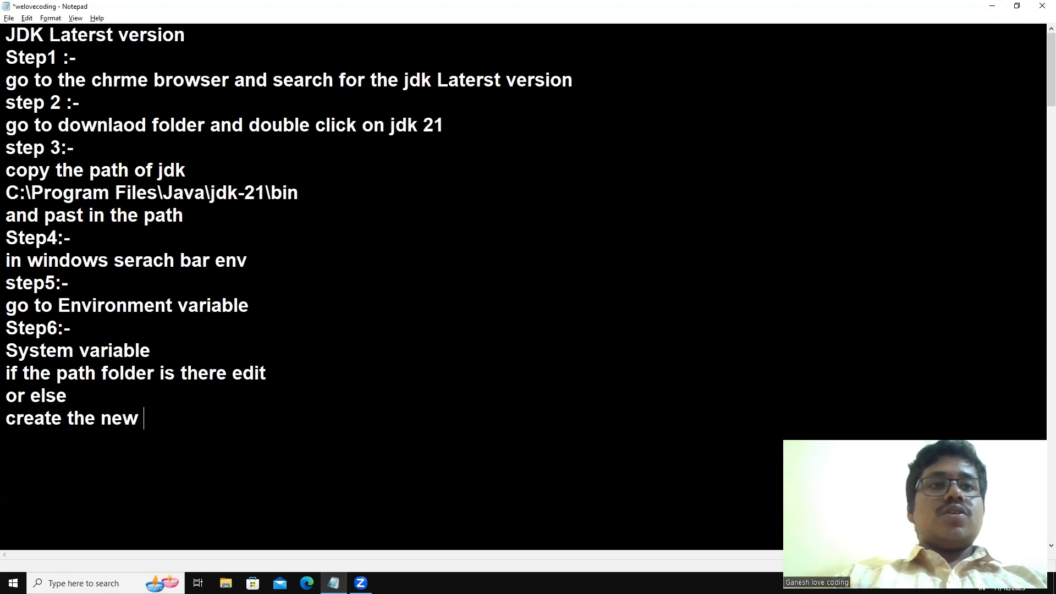
{"action": "type", "text": "butto"}
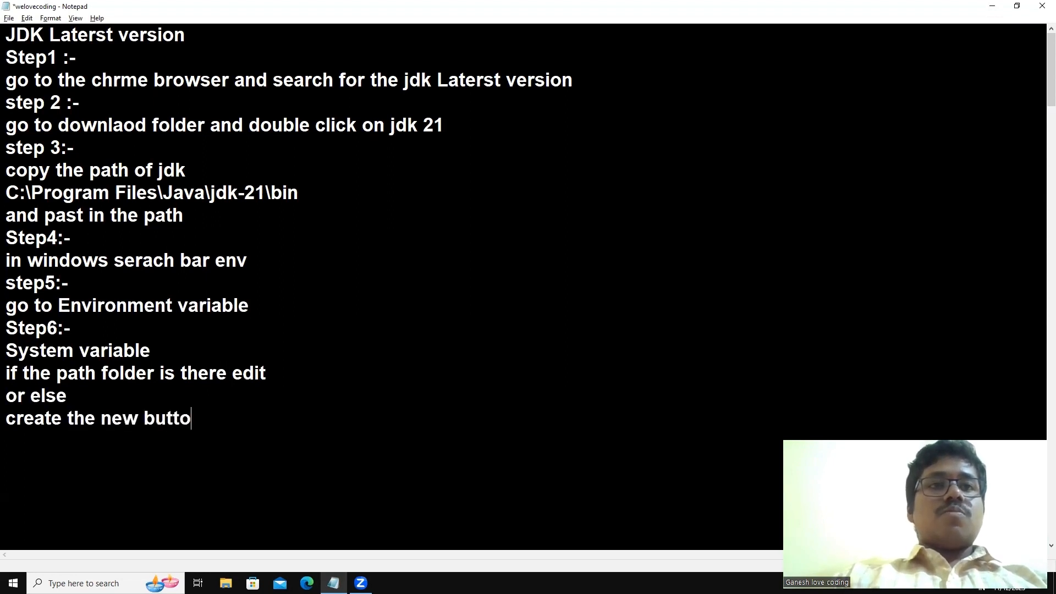
{"action": "type", "text": "n will b"}
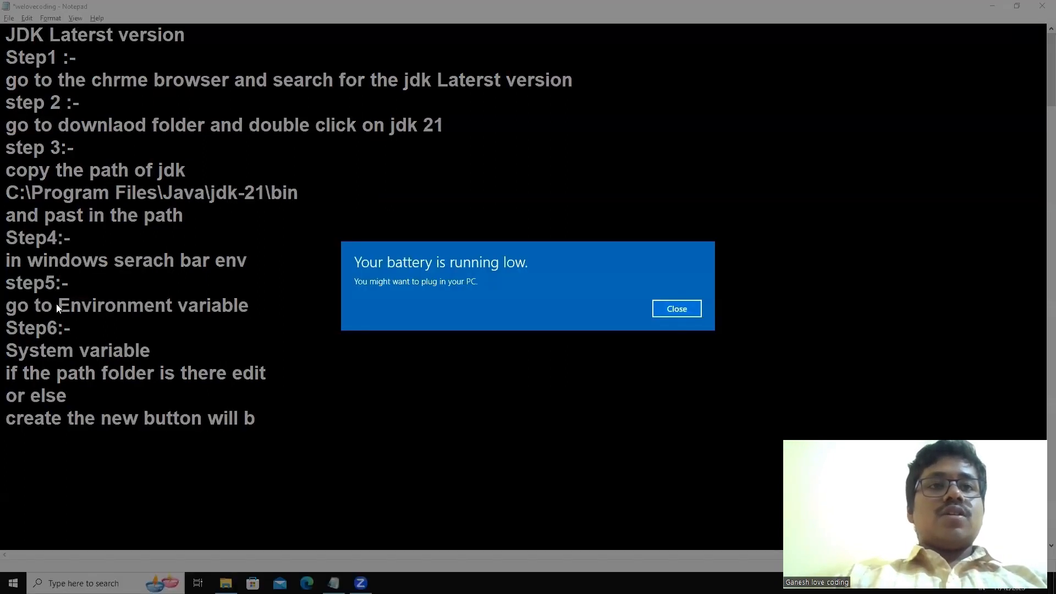
{"action": "type", "text": "e show beow"}
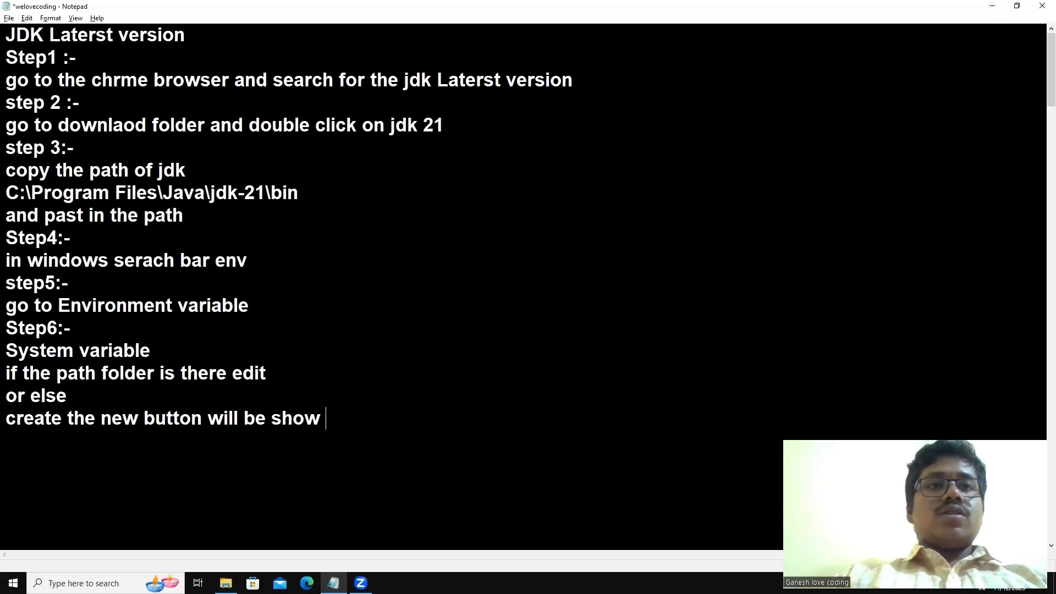
{"action": "key", "text": "BackSpace"}
{"action": "key", "text": "BackSpace"}
{"action": "type", "text": "lw"}
{"action": "key", "text": "BackSpace"}
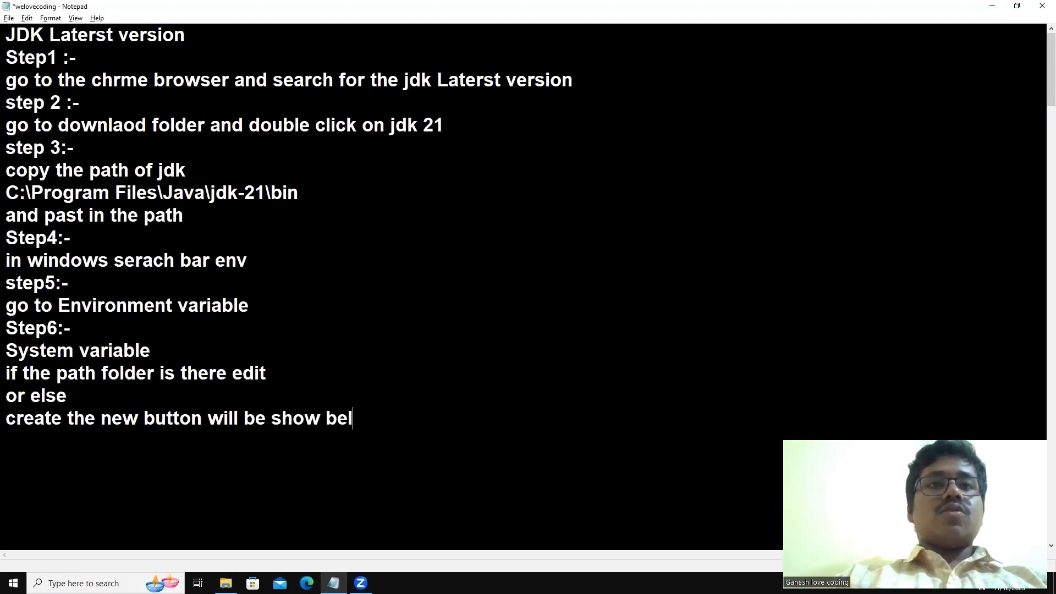
{"action": "type", "text": "ow"}
Step: Search Windows for "env", point out the system Path variable in the Environment Variables dialog, and close the dialogs without editing
{"action": "key", "text": "super"}
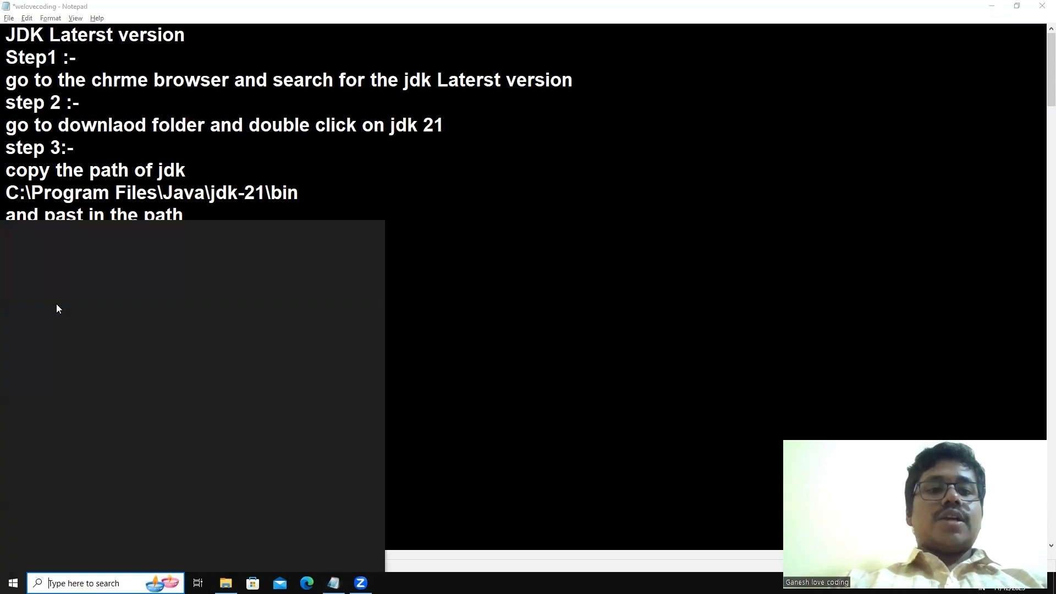
{"action": "type", "text": "env"}
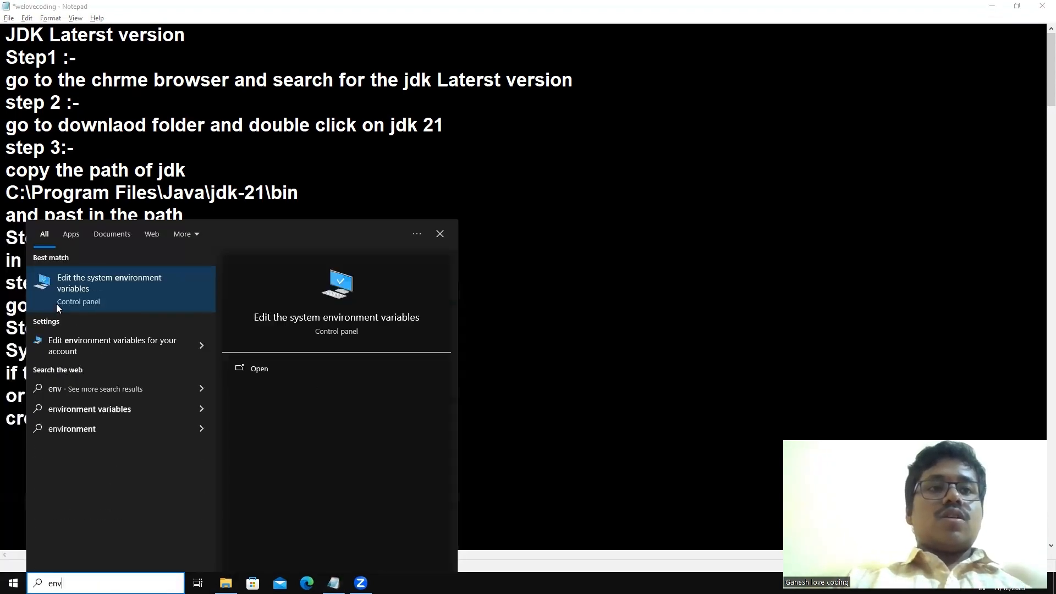
{"action": "key", "text": "Return"}
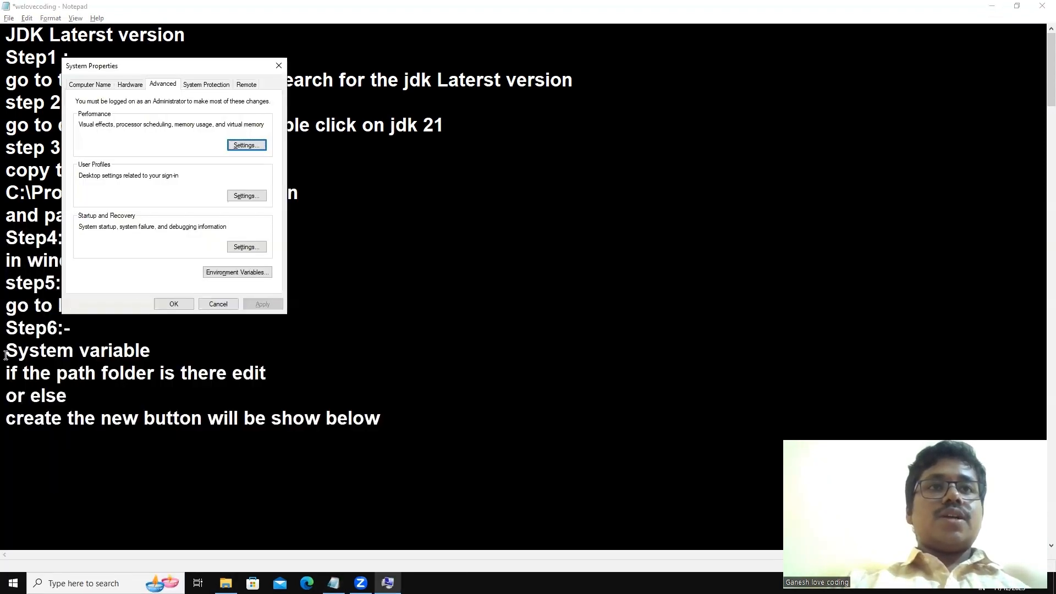
{"action": "left_click", "coordinate": [217, 272]}
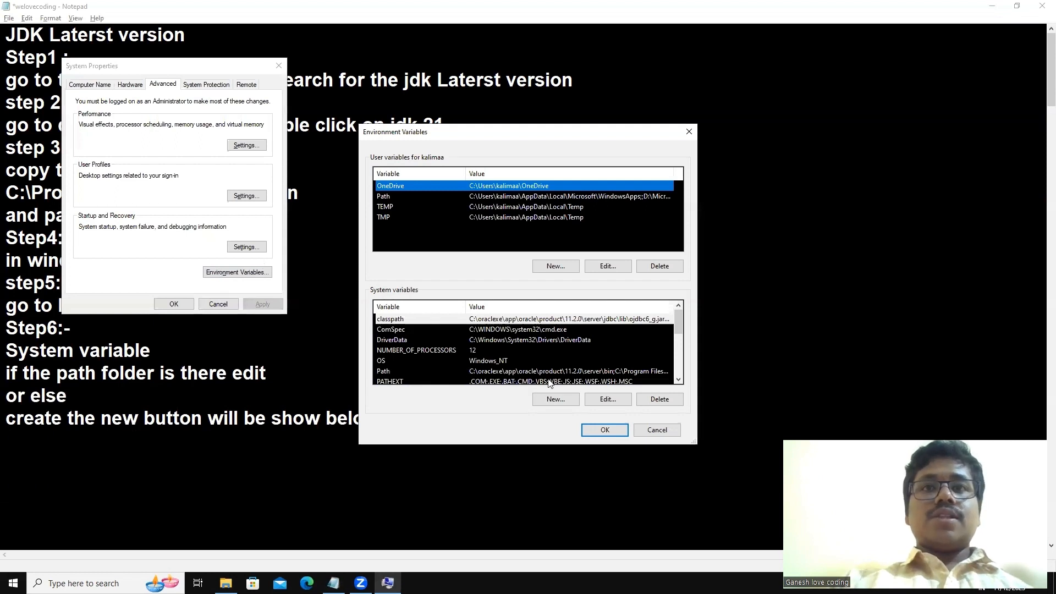
{"action": "left_click", "coordinate": [389, 371]}
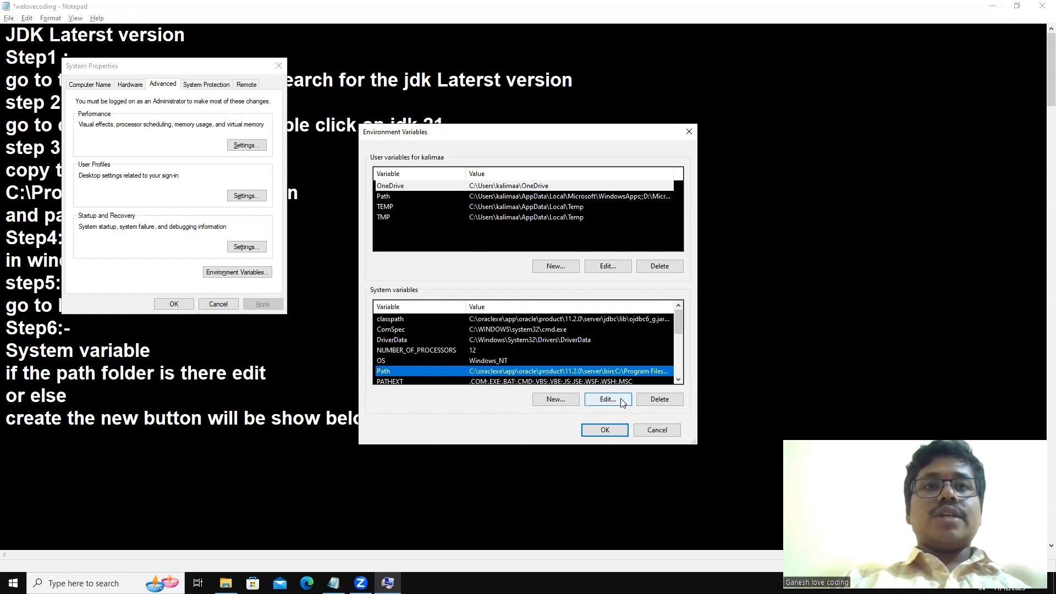
{"action": "left_click", "coordinate": [687, 133]}
{"action": "left_click", "coordinate": [278, 66]}
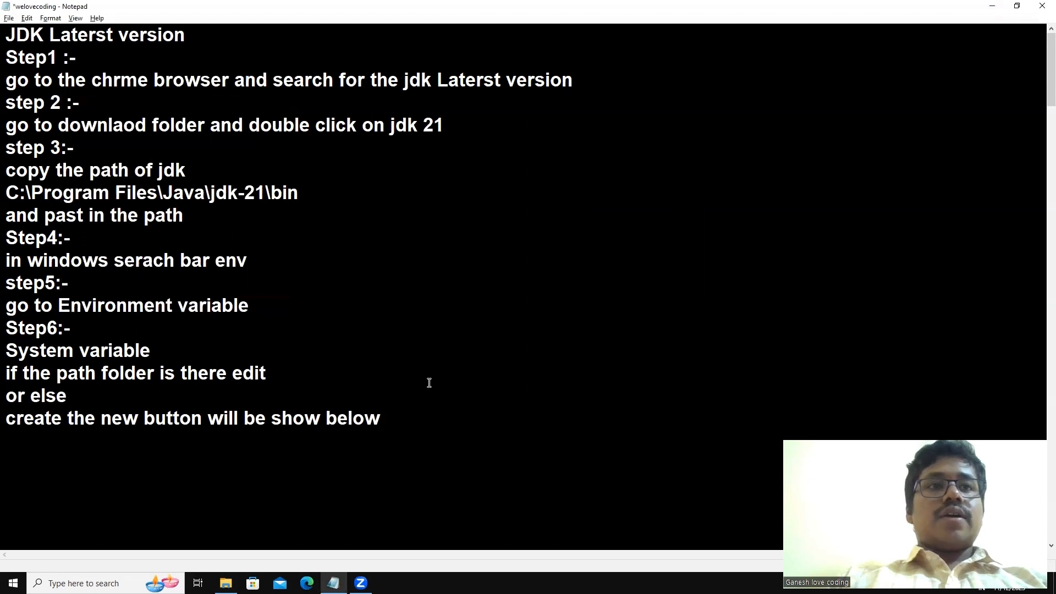
Step: Add the heading "Step 7:-" on a new line below "create the new button will be show below"
{"action": "left_click", "coordinate": [413, 416]}
{"action": "key", "text": "Return"}
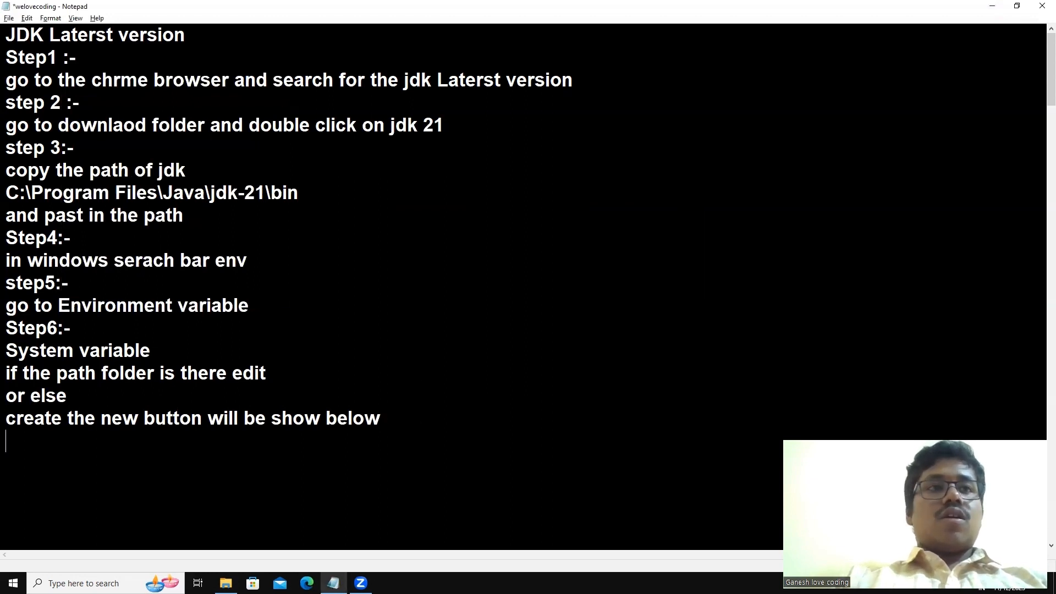
{"action": "type", "text": "Step 7;_"}
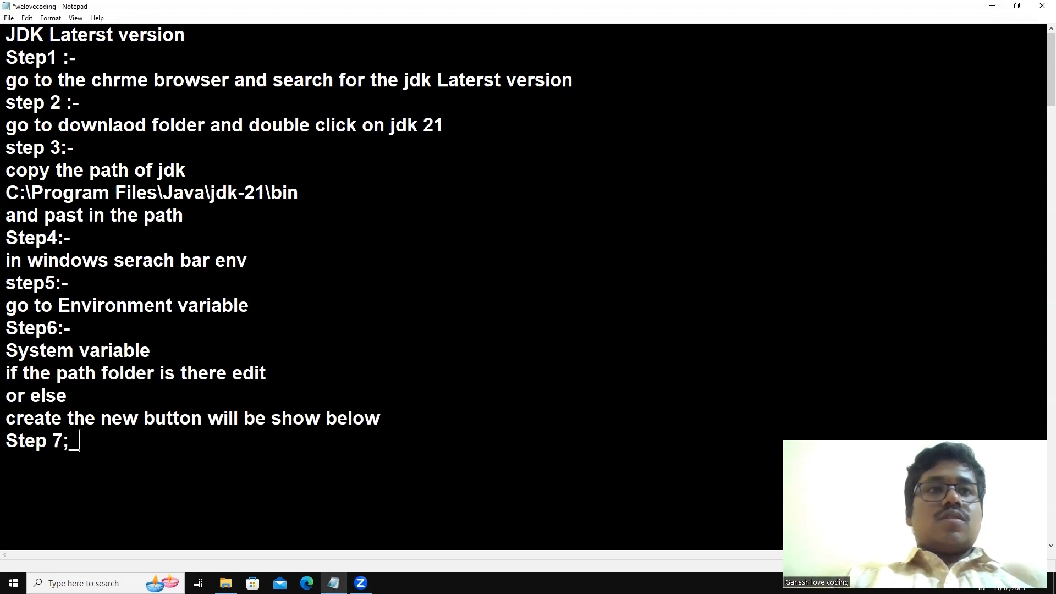
{"action": "key", "text": "BackSpace"}
{"action": "key", "text": "BackSpace"}
{"action": "type", "text": ":-"}
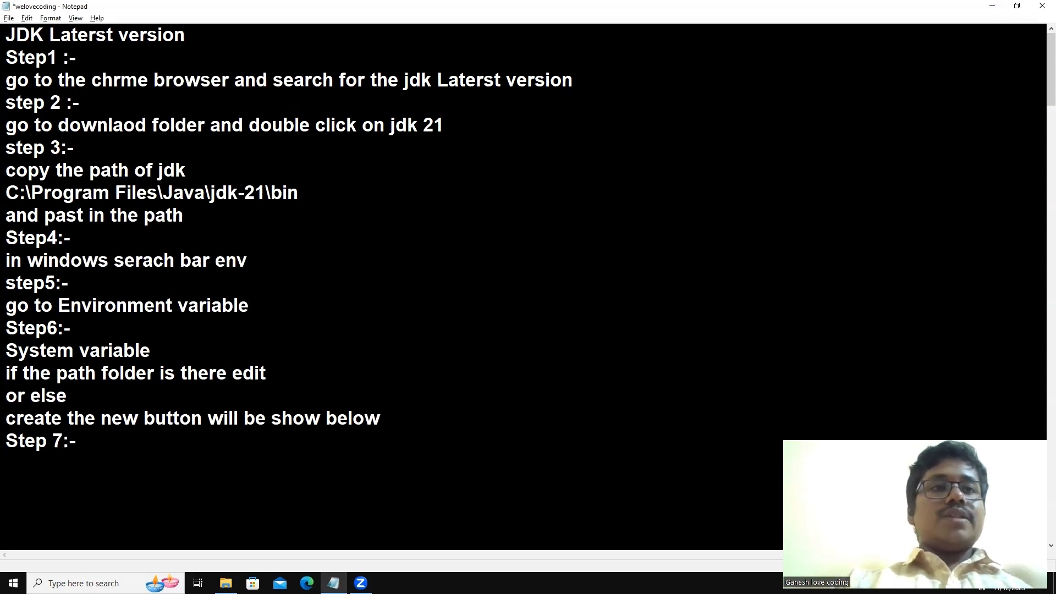
Step: Write "AFTER open the path" on a new line under the Step 7 heading
{"action": "key", "text": "Return"}
{"action": "type", "text": "AT"}
{"action": "key", "text": "BackSpace"}
{"action": "type", "text": "F"}
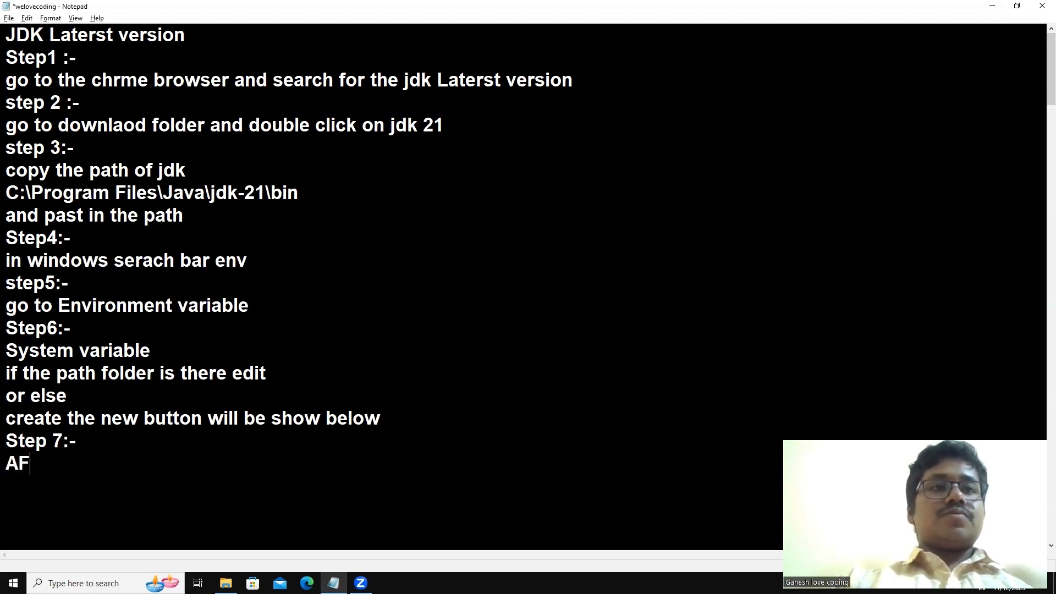
{"action": "type", "text": "TER op"}
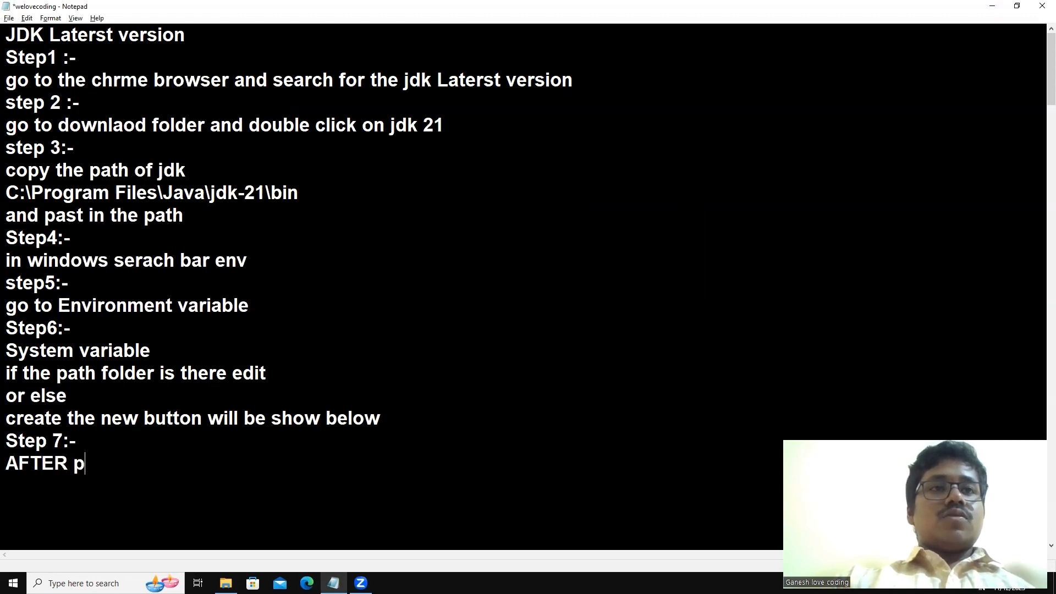
{"action": "key", "text": "BackSpace"}
{"action": "type", "text": "opern"}
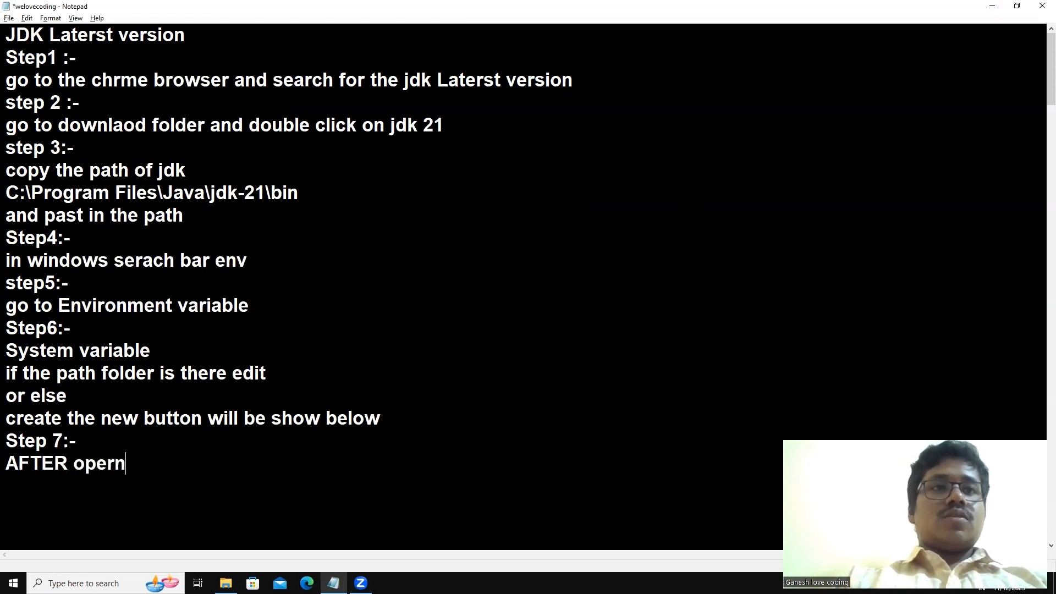
{"action": "key", "text": "BackSpace"}
{"action": "key", "text": "BackSpace"}
{"action": "type", "text": "n teh"}
{"action": "key", "text": "BackSpace"}
{"action": "key", "text": "BackSpace"}
{"action": "key", "text": "BackSpace"}
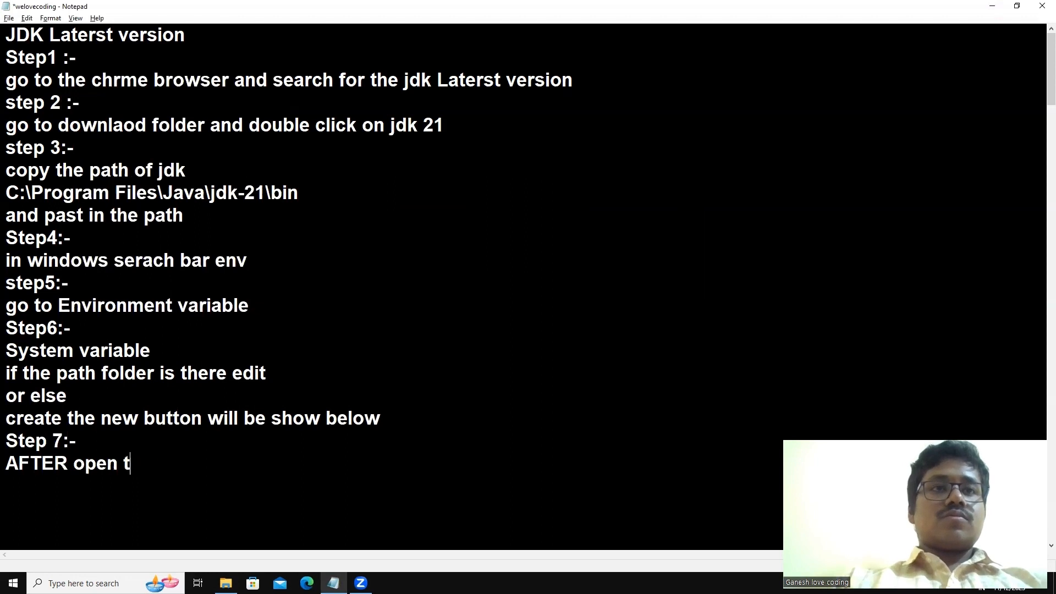
{"action": "type", "text": "he ba"}
{"action": "key", "text": "BackSpace"}
{"action": "key", "text": "BackSpace"}
{"action": "type", "text": "path "}
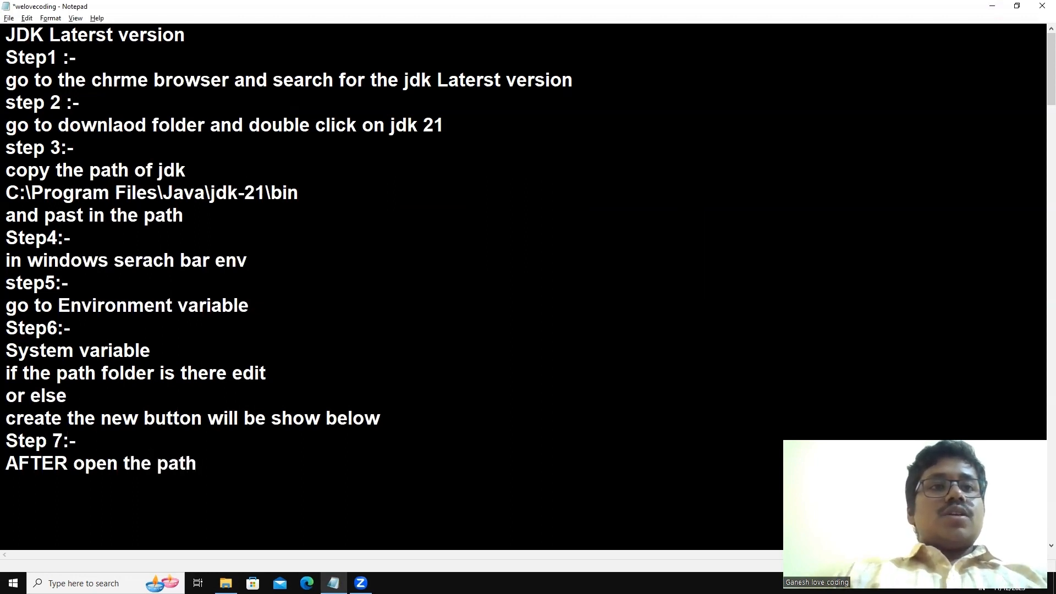
Step: Continue the Step 7 line with "past the" and put the path C:\Program Files\Java\jdk-21\bin on the line below
{"action": "type", "text": " patch"}
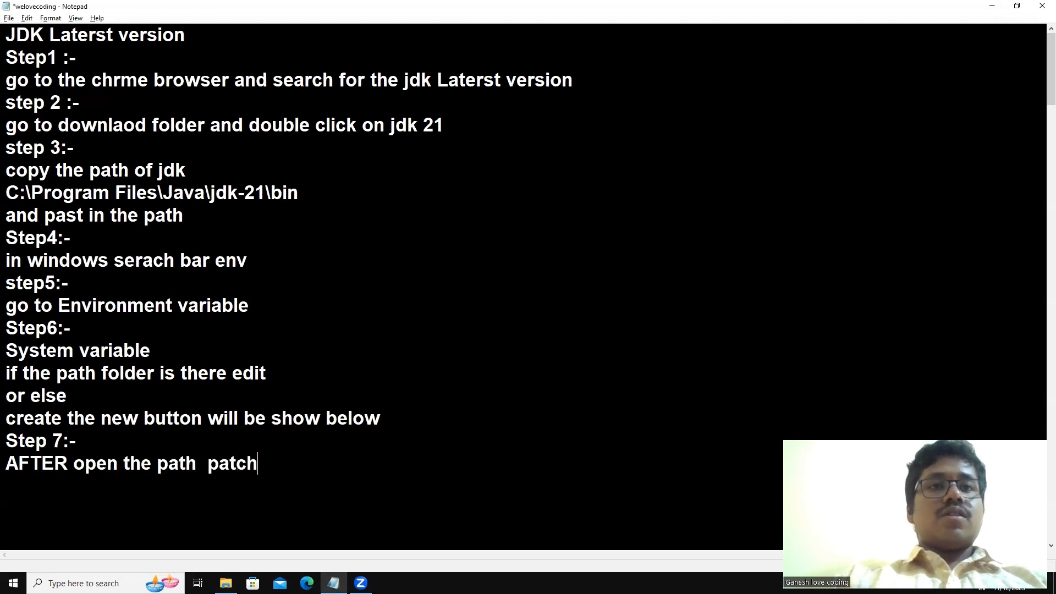
{"action": "key", "text": "BackSpace"}
{"action": "key", "text": "BackSpace"}
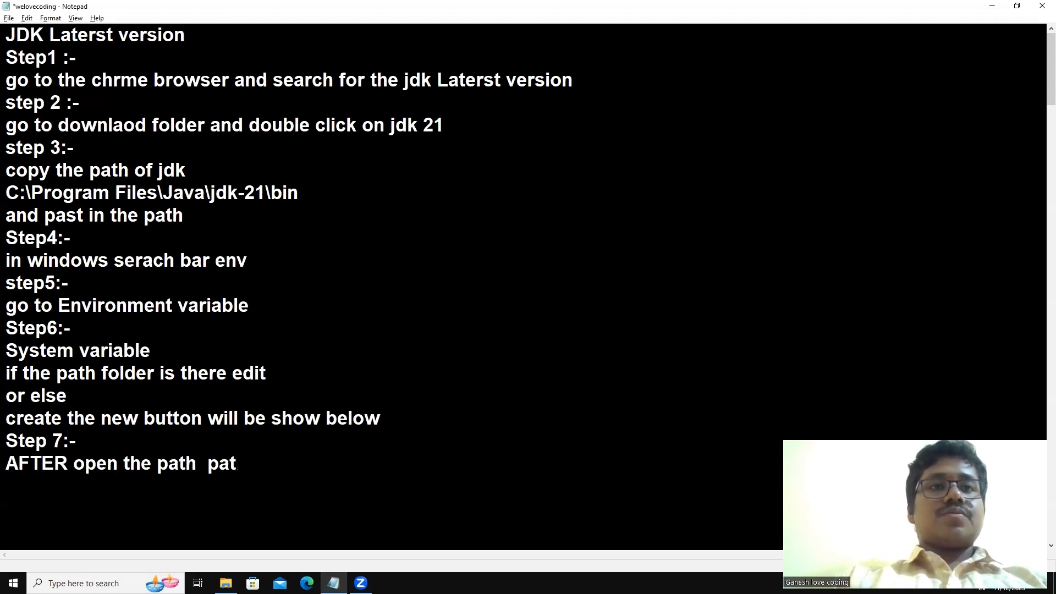
{"action": "key", "text": "BackSpace"}
{"action": "type", "text": "st th"}
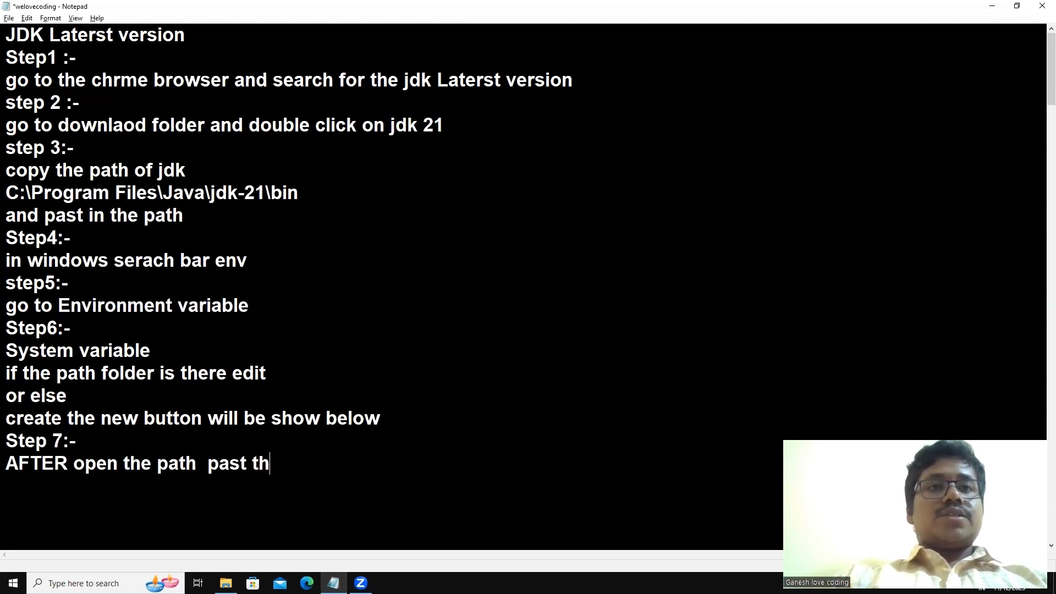
{"action": "type", "text": "e"}
{"action": "key", "text": "Return"}
{"action": "type", "text": "C:\\Program Files\\Java\\jdk-21\\bin"}
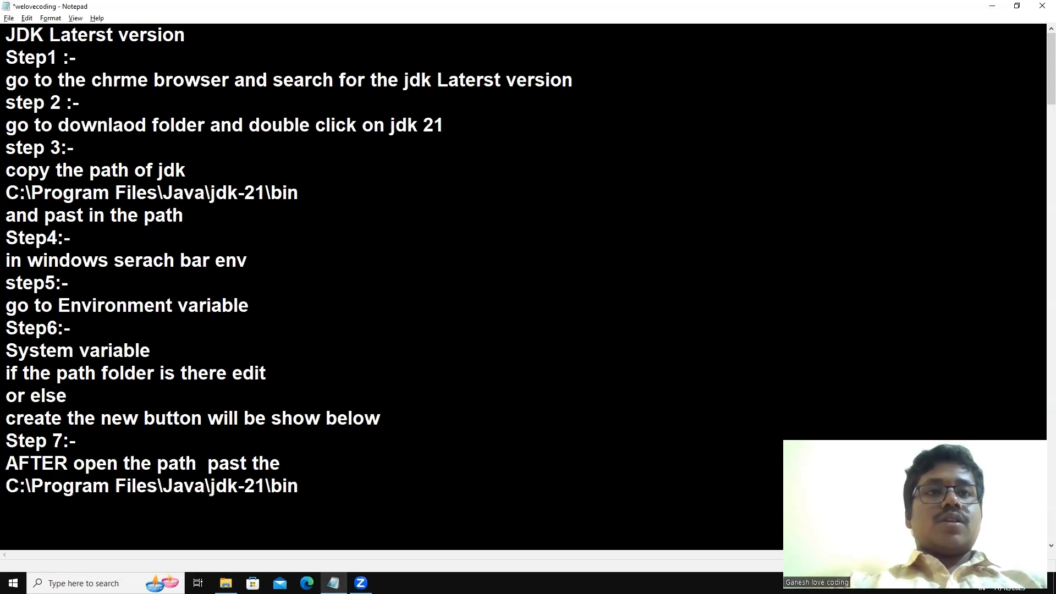
Step: Add the heading "Step 8:-" on the line directly below the Step 7 path
{"action": "left_click_drag", "start_coordinate": [7, 484], "coordinate": [302, 492]}
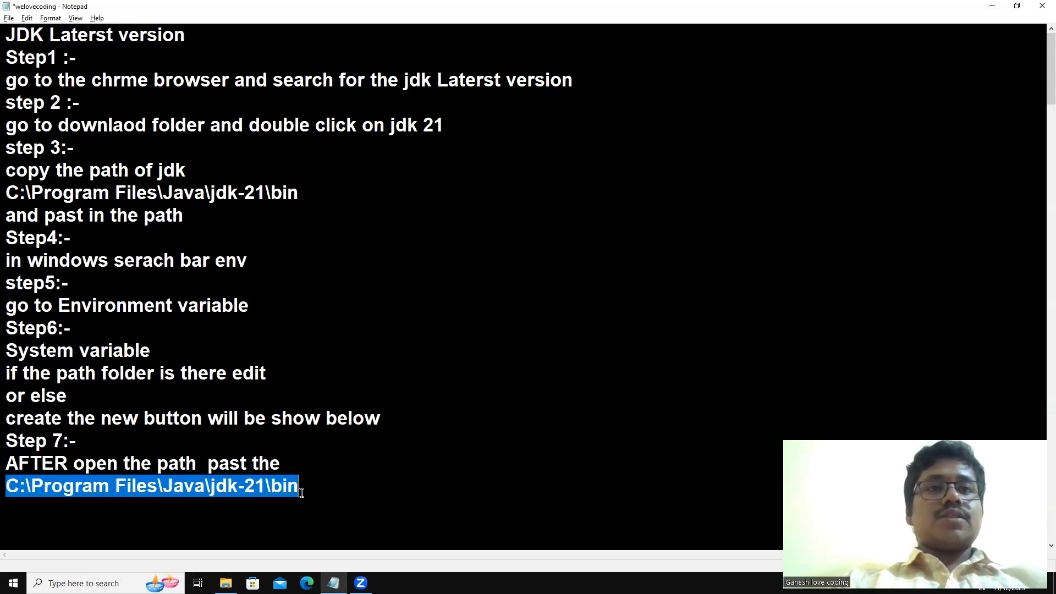
{"action": "left_click", "coordinate": [301, 492]}
{"action": "key", "text": "Return"}
{"action": "key", "text": "Return"}
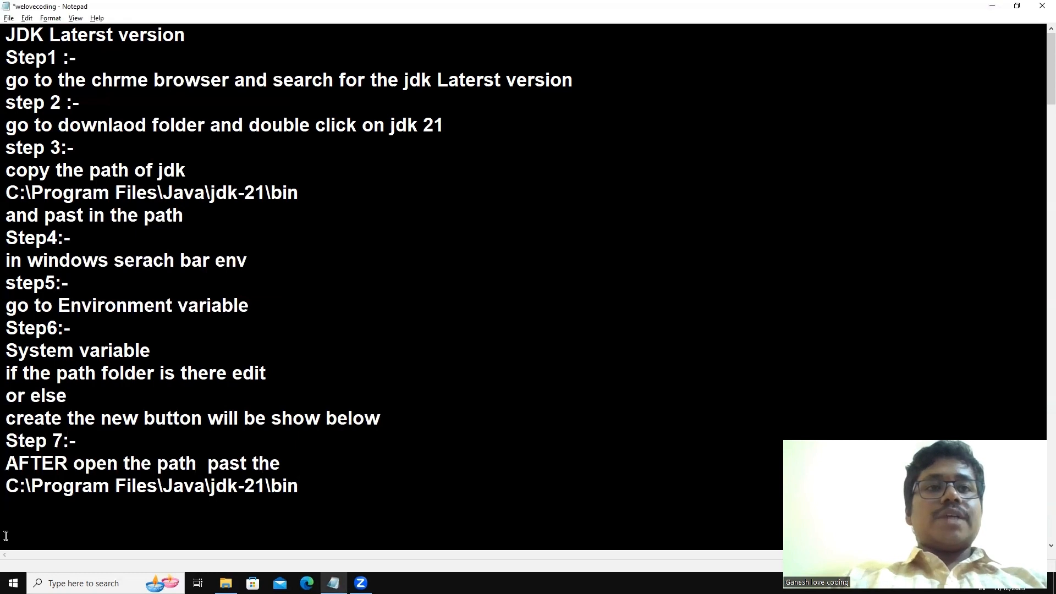
{"action": "key", "text": "BackSpace"}
{"action": "key", "text": "BackSpace"}
{"action": "key", "text": "Return"}
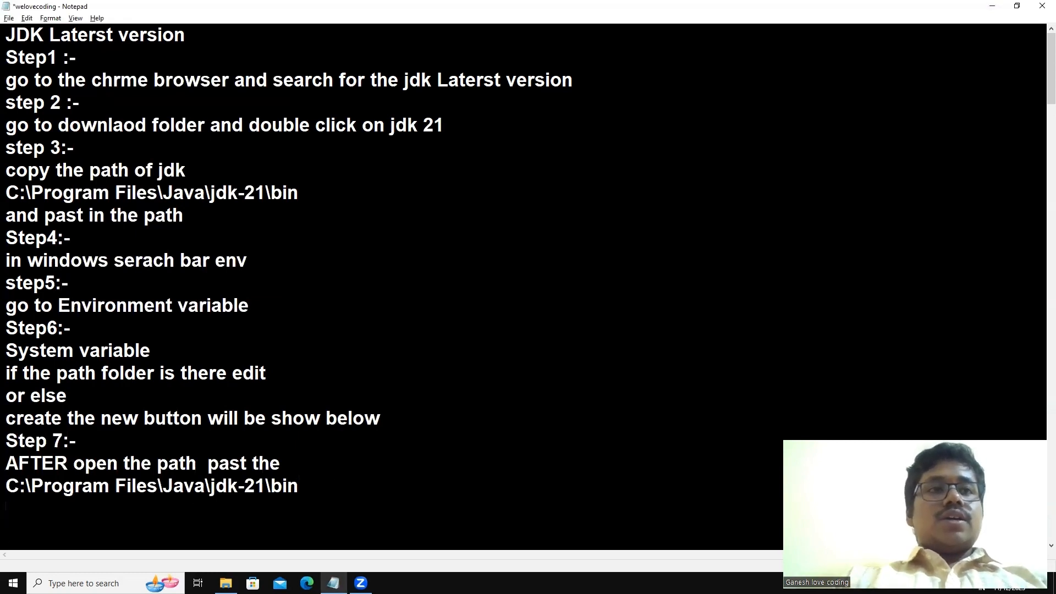
{"action": "type", "text": "Step"}
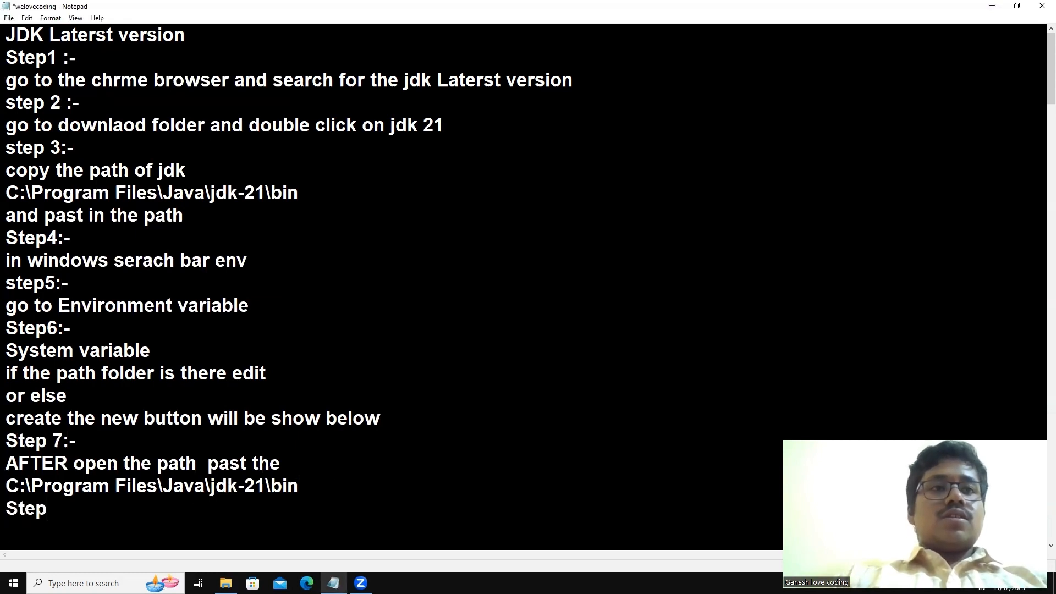
{"action": "type", "text": " 8:"}
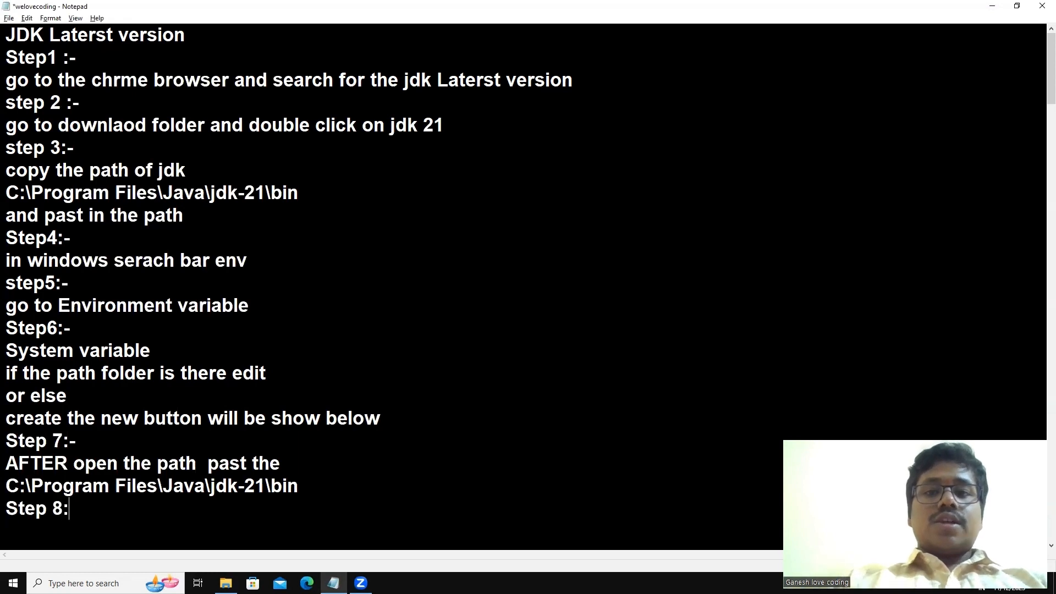
{"action": "type", "text": "-"}
Step: Write "click on ok button for three time" under the Step 8 heading
{"action": "key", "text": "Return"}
{"action": "type", "text": "cl"}
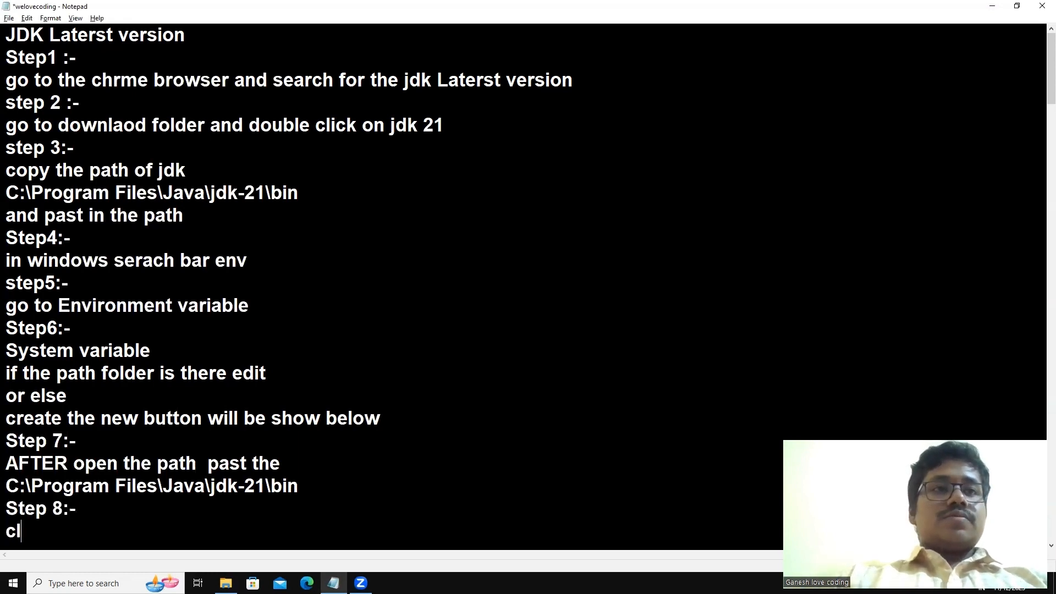
{"action": "type", "text": "ick on "}
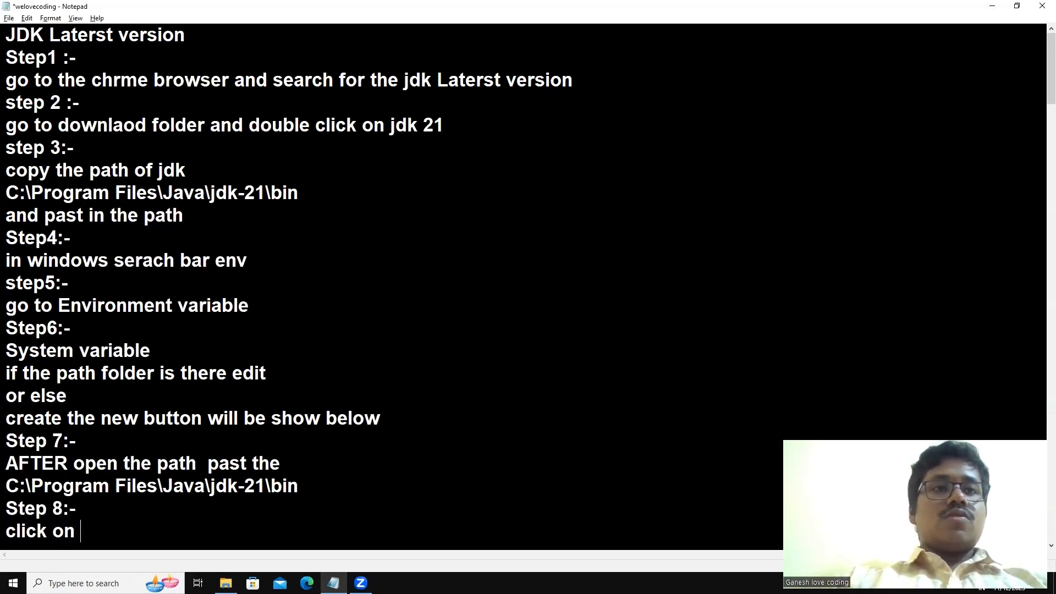
{"action": "type", "text": "ok but"}
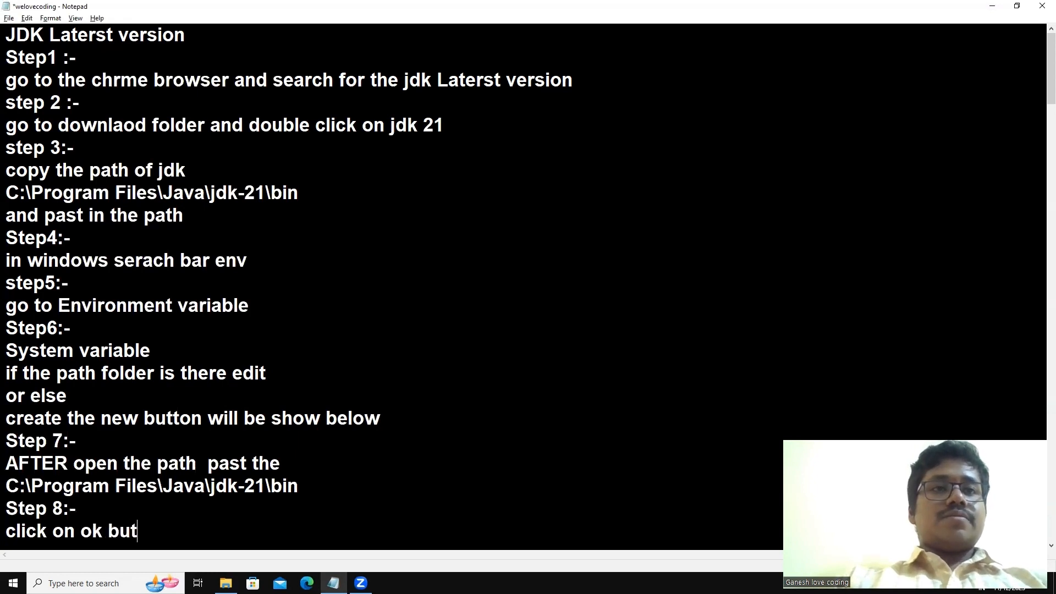
{"action": "type", "text": "ton fo r"}
{"action": "key", "text": "BackSpace"}
{"action": "key", "text": "BackSpace"}
{"action": "type", "text": "r "}
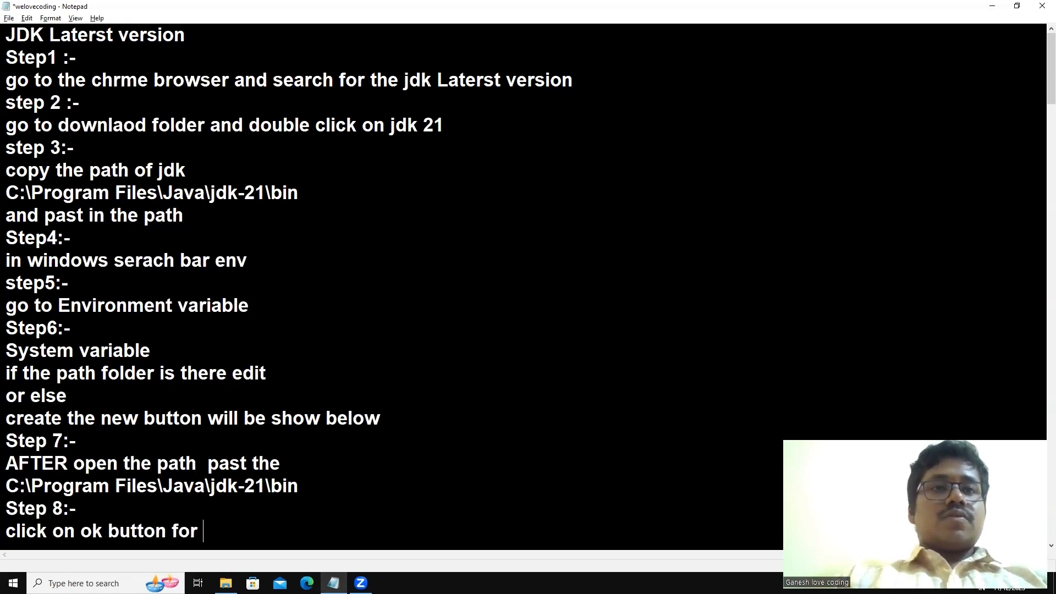
{"action": "type", "text": "three "}
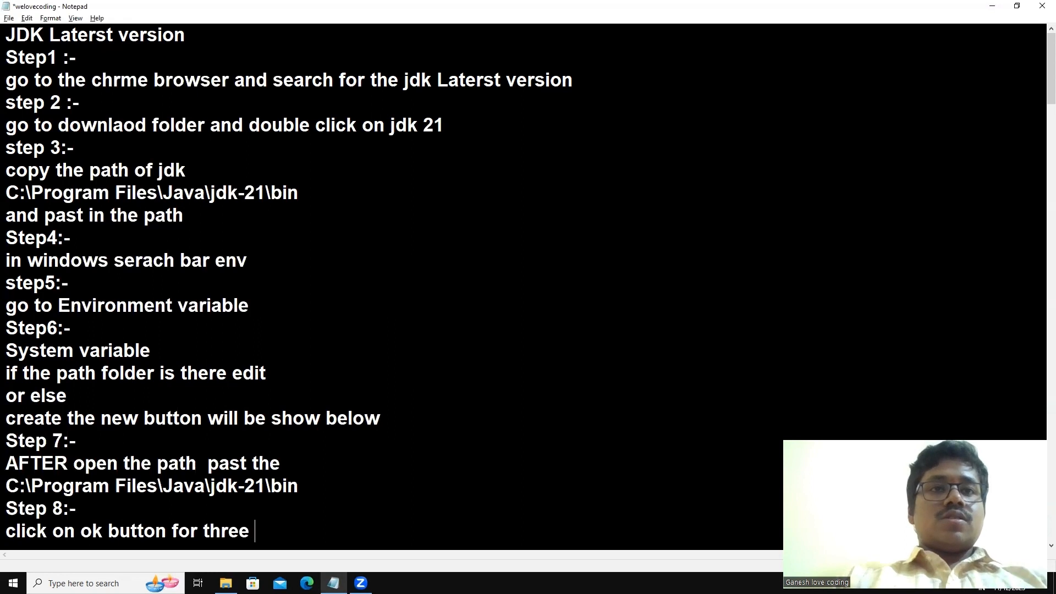
{"action": "type", "text": "time"}
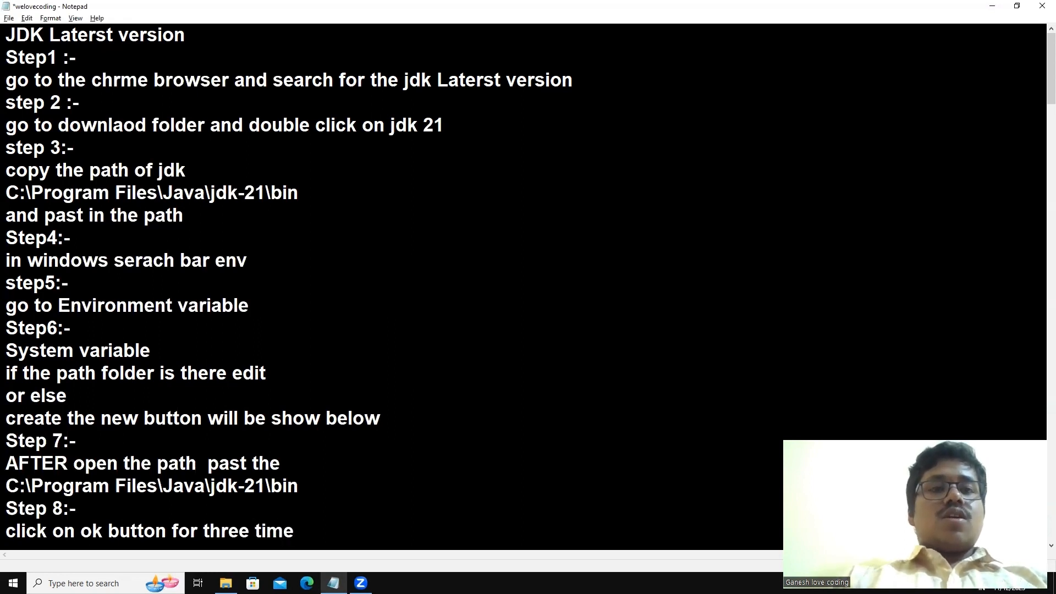
Step: Add the heading "Step 9:-" on a new line below the Step 8 instruction
{"action": "key", "text": "Return"}
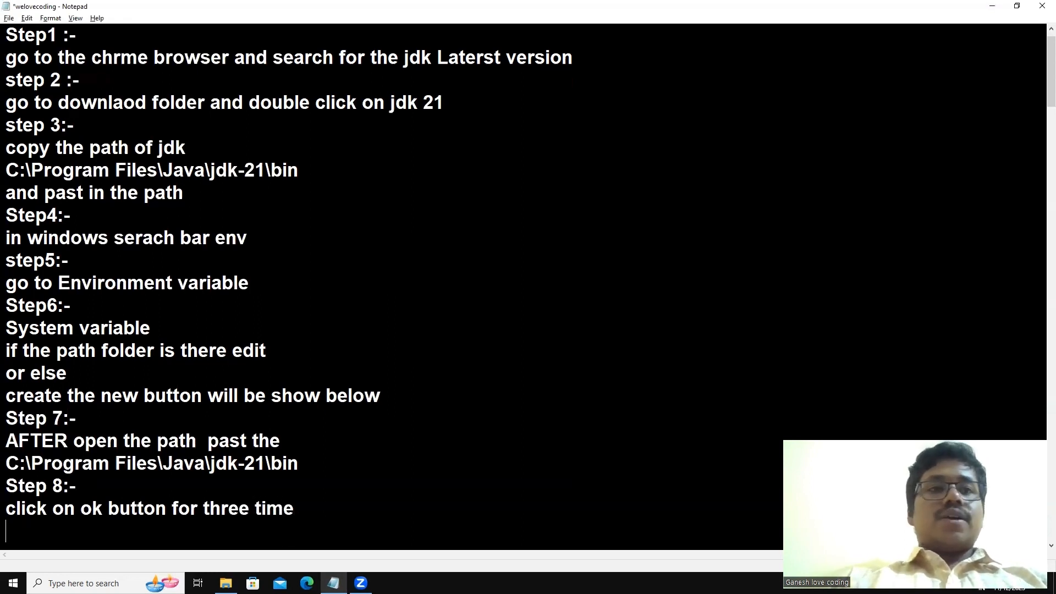
{"action": "type", "text": "S"}
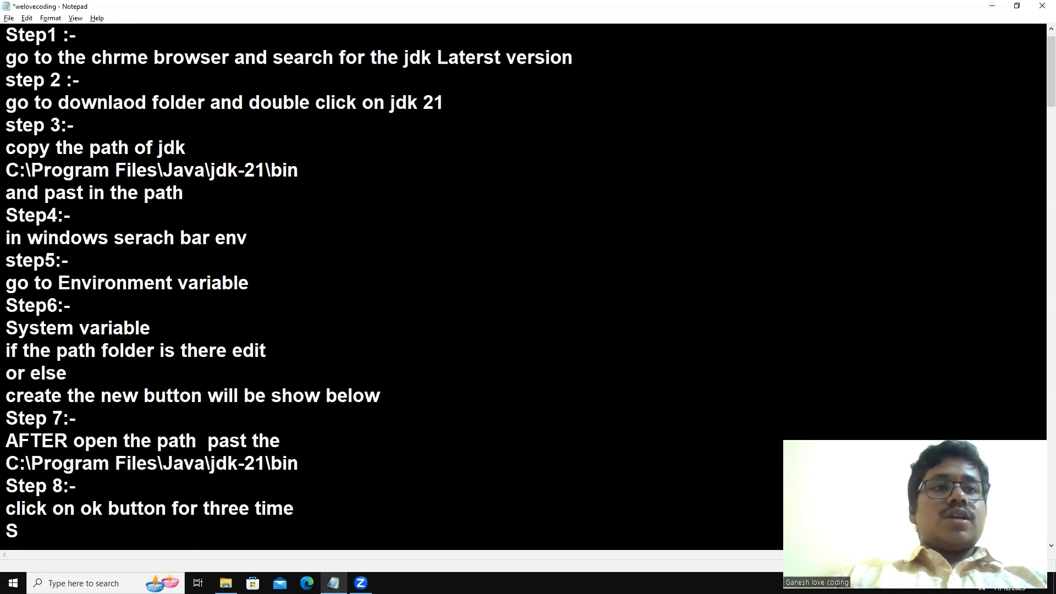
{"action": "type", "text": "tep 9:"}
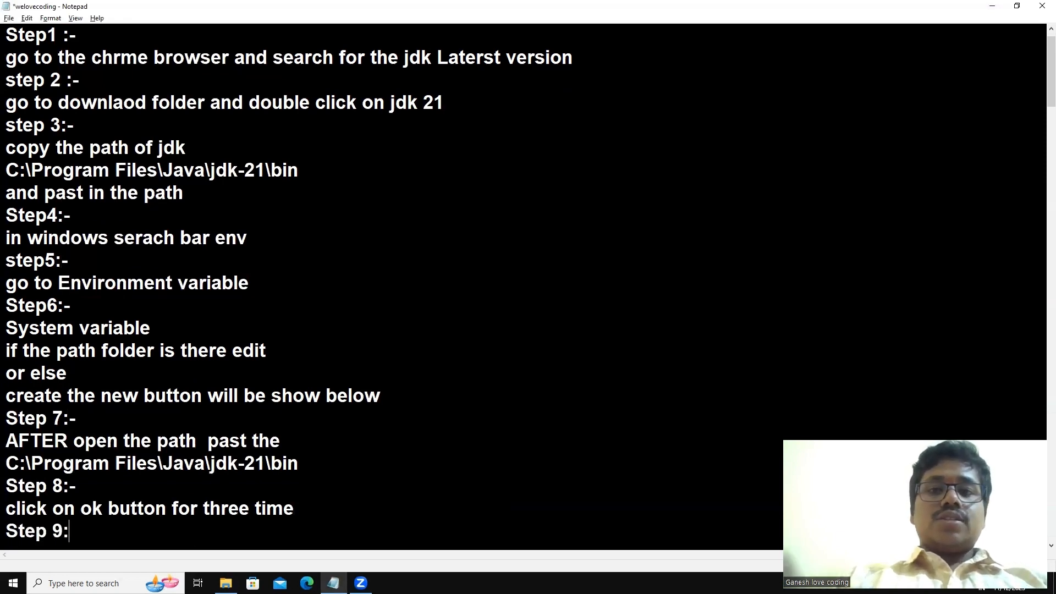
{"action": "type", "text": "="}
{"action": "key", "text": "BackSpace"}
{"action": "type", "text": "-"}
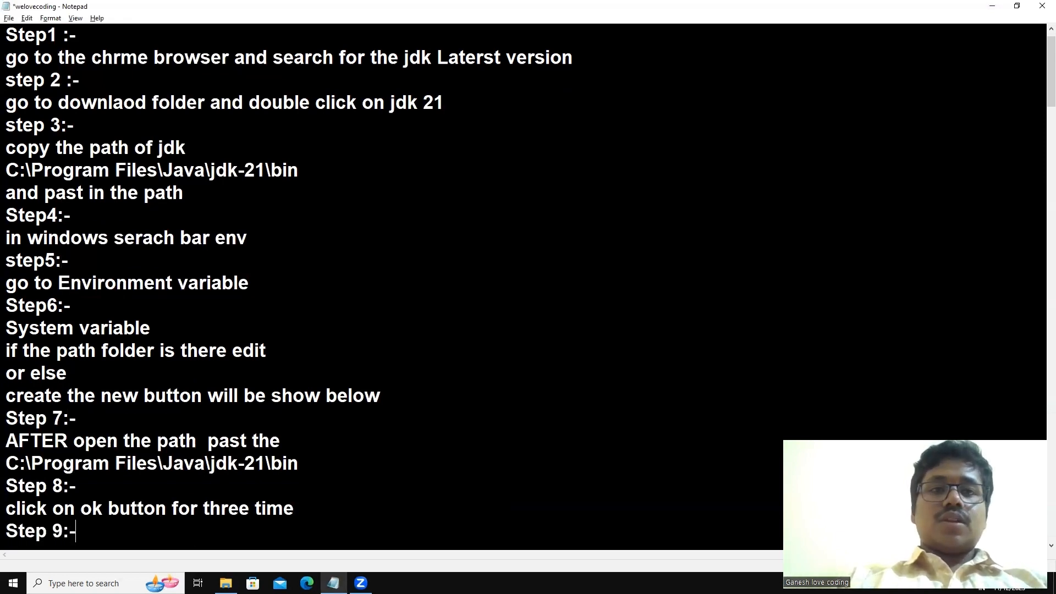
Step: Write "open cmd enter the java --version" under the Step 9 heading
{"action": "key", "text": "Return"}
{"action": "type", "text": "open cmd"}
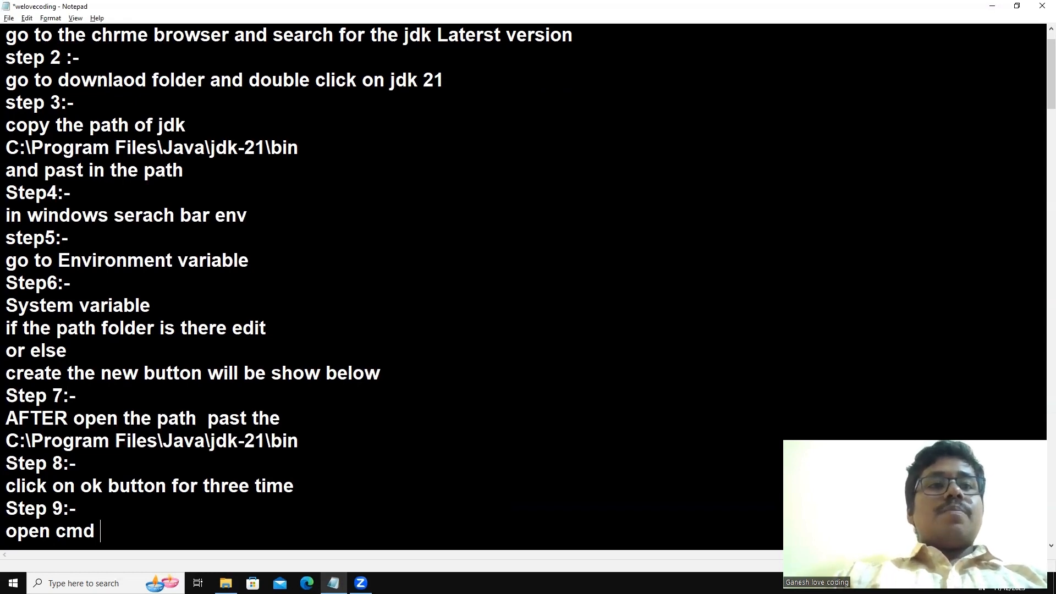
{"action": "type", "text": "enter eh"}
{"action": "key", "text": "BackSpace"}
{"action": "key", "text": "BackSpace"}
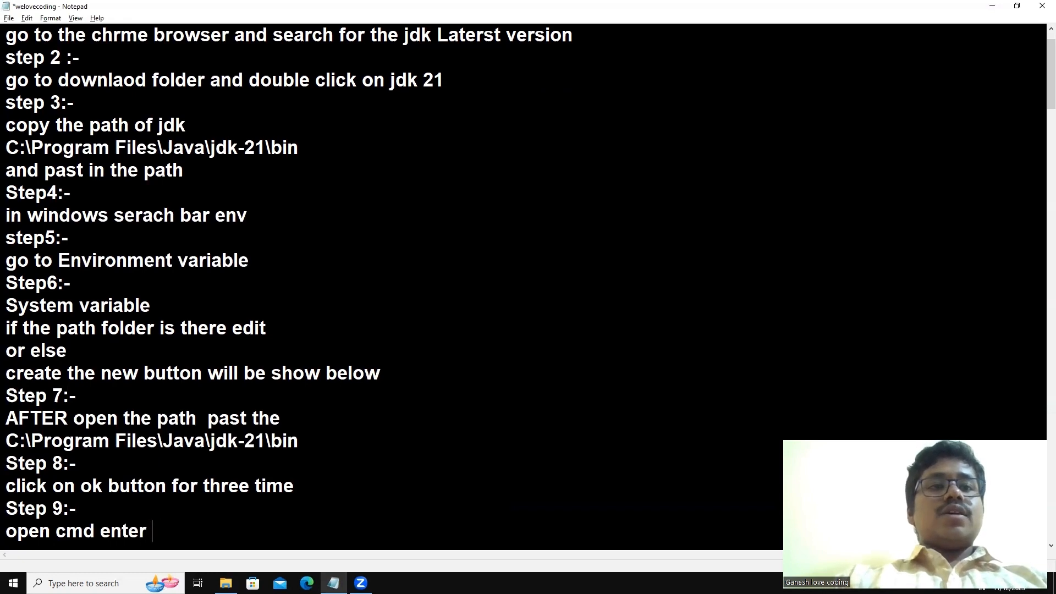
{"action": "type", "text": "the jav"}
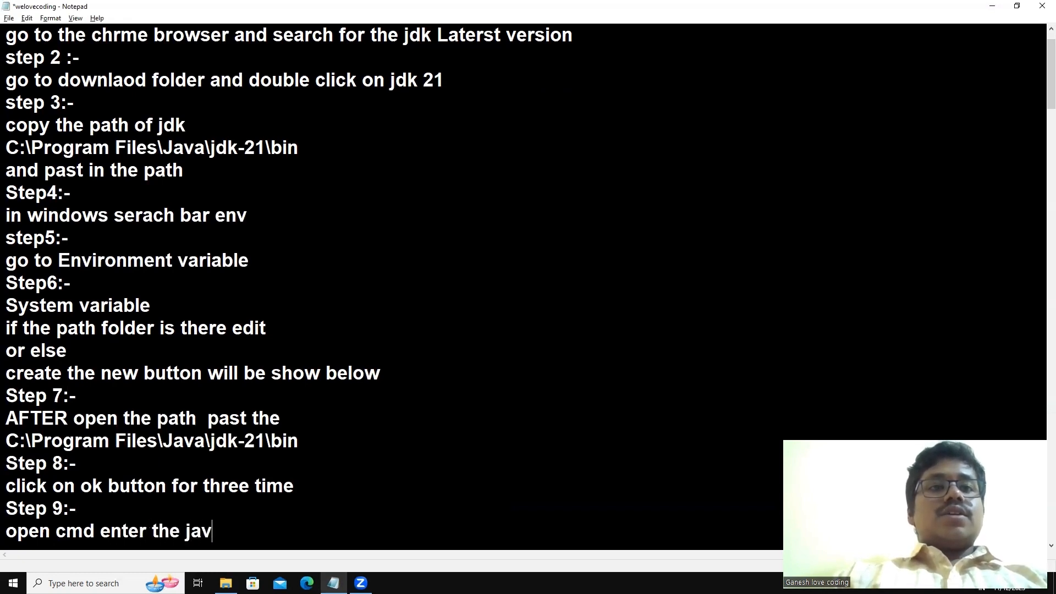
{"action": "type", "text": "a --version"}
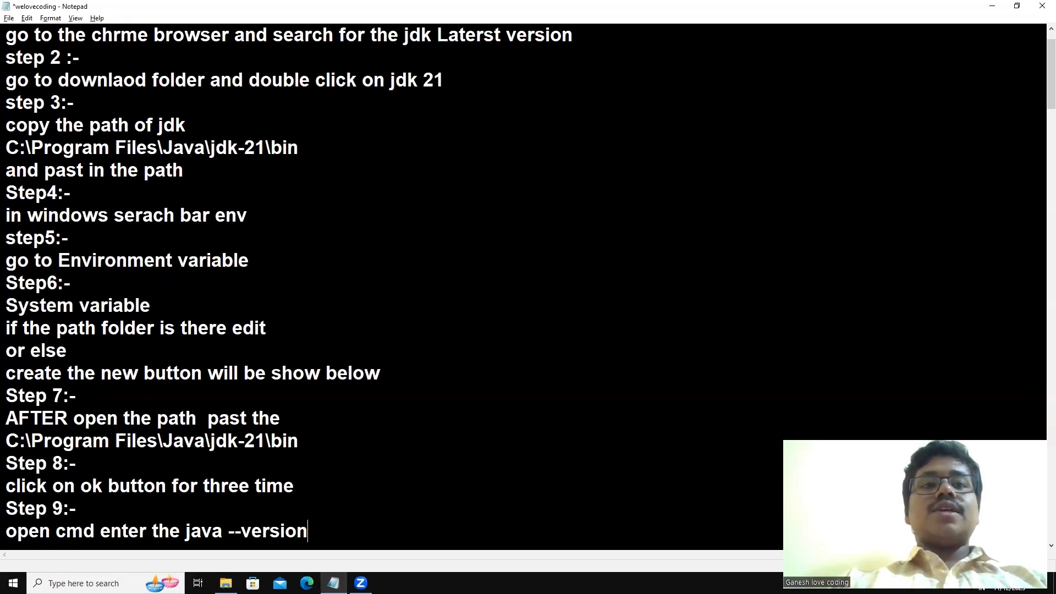
Step: Write "if want you can type this javap also" on a new line below the java --version instruction
{"action": "key", "text": "Return"}
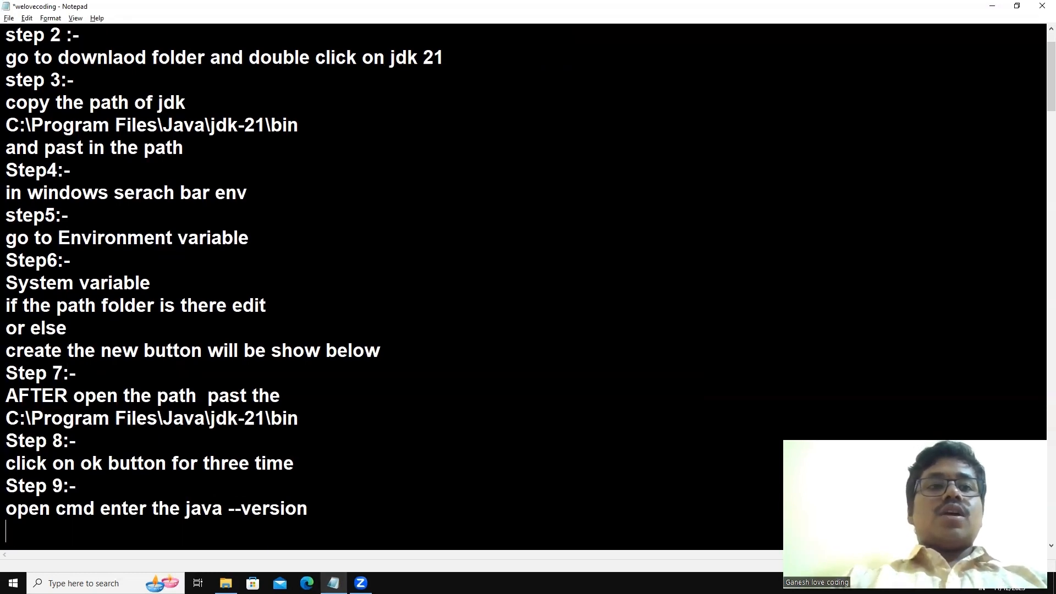
{"action": "type", "text": "if "}
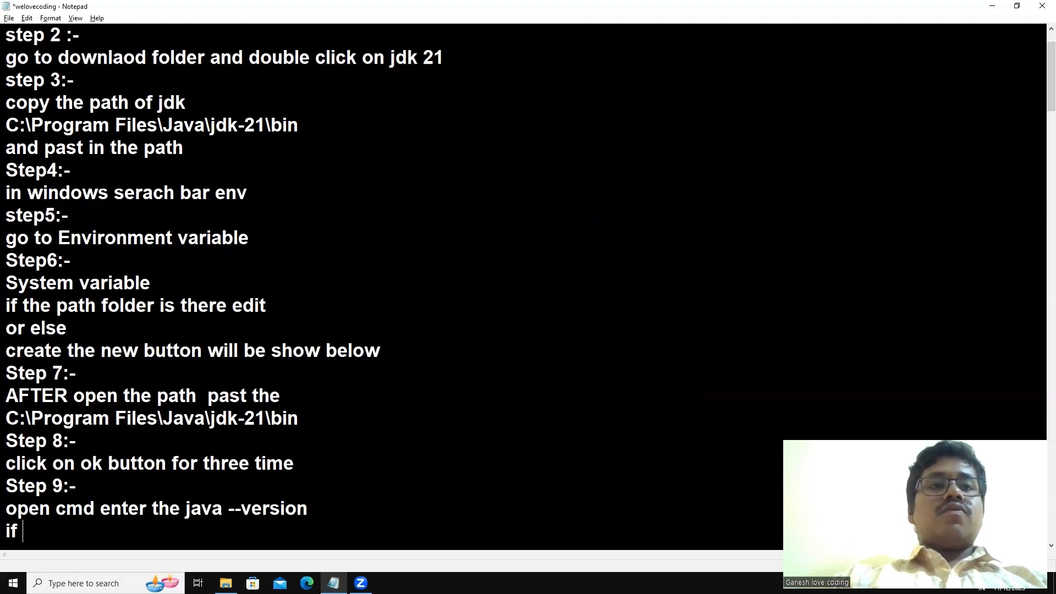
{"action": "type", "text": "want you cna"}
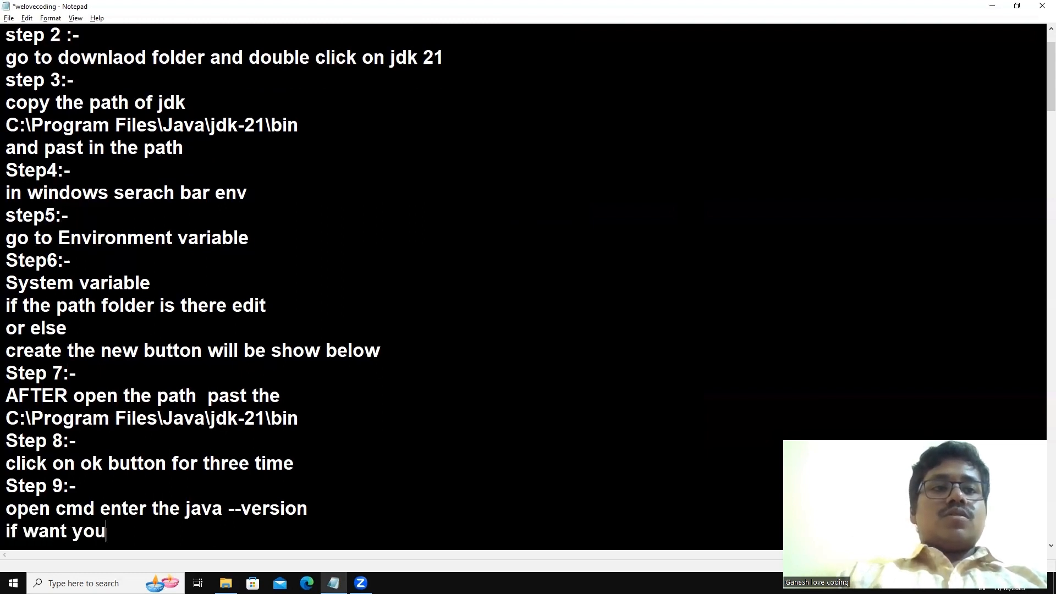
{"action": "key", "text": "BackSpace"}
{"action": "key", "text": "BackSpace"}
{"action": "type", "text": "an "}
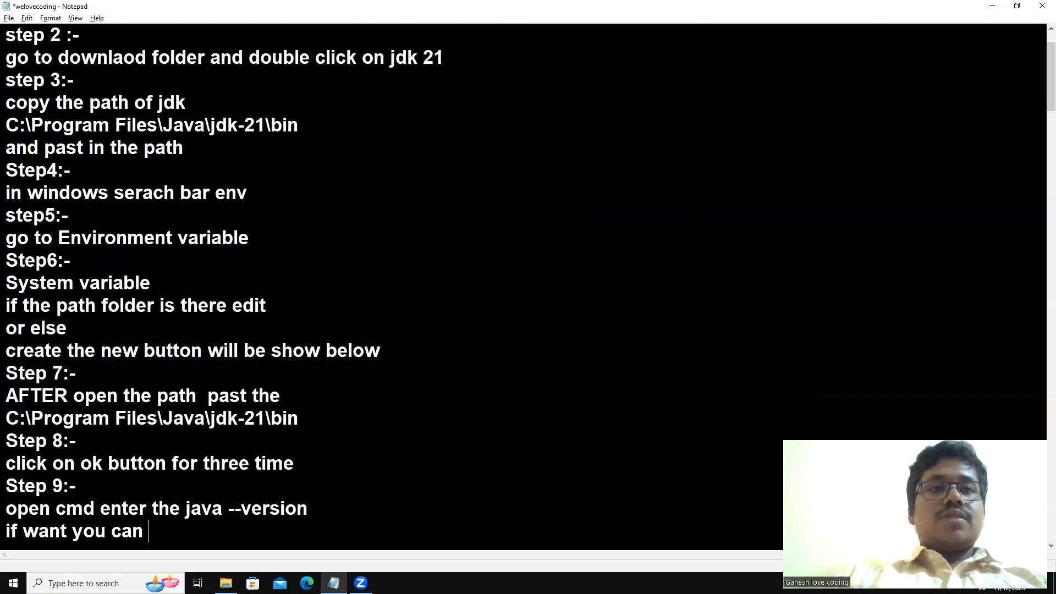
{"action": "type", "text": "type this k"}
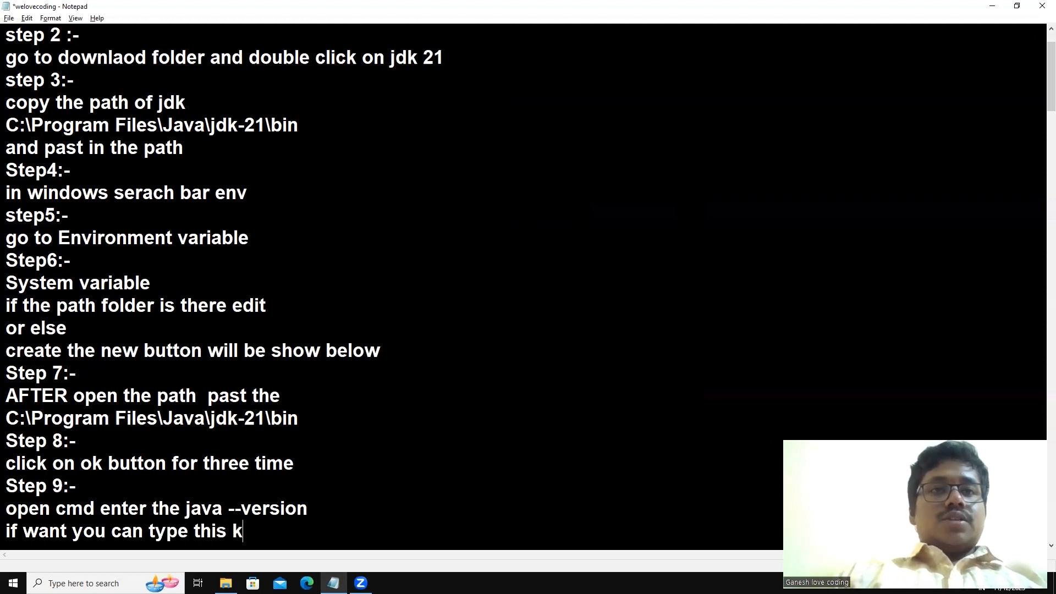
{"action": "key", "text": "BackSpace"}
{"action": "type", "text": "javap"}
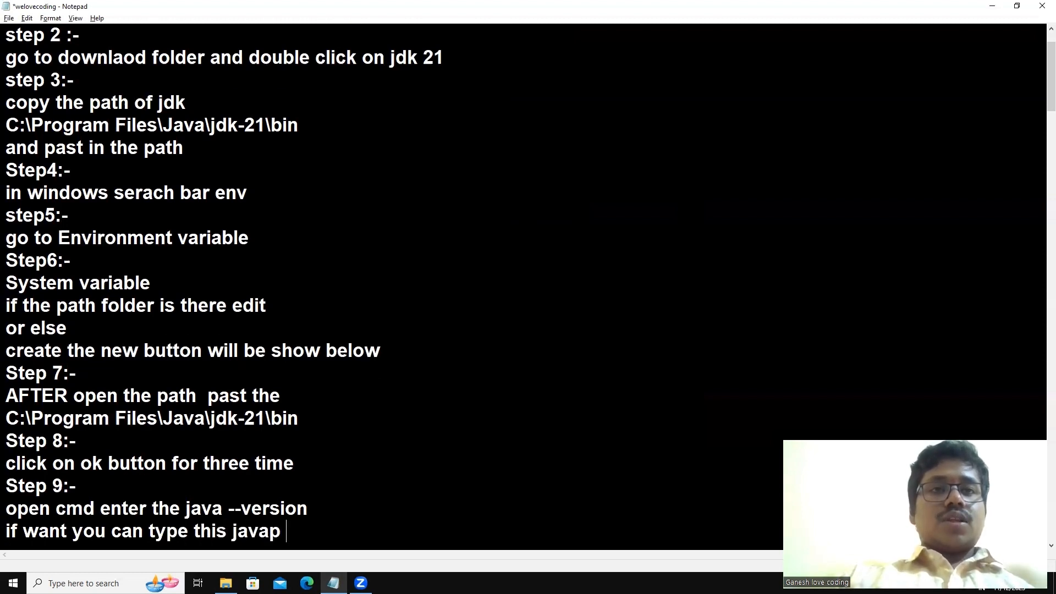
{"action": "type", "text": " alos"}
{"action": "key", "text": "BackSpace"}
{"action": "key", "text": "BackSpace"}
{"action": "key", "text": "BackSpace"}
{"action": "type", "text": "so"}
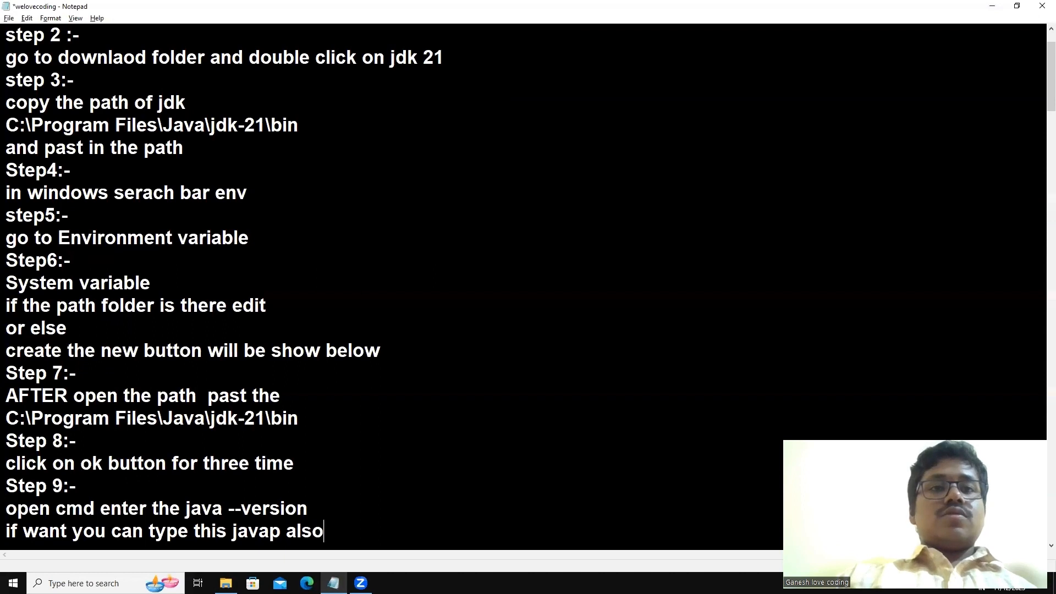
Step: Start another line below the javap note with the words "for know"
{"action": "key", "text": "Return"}
{"action": "type", "text": "for "}
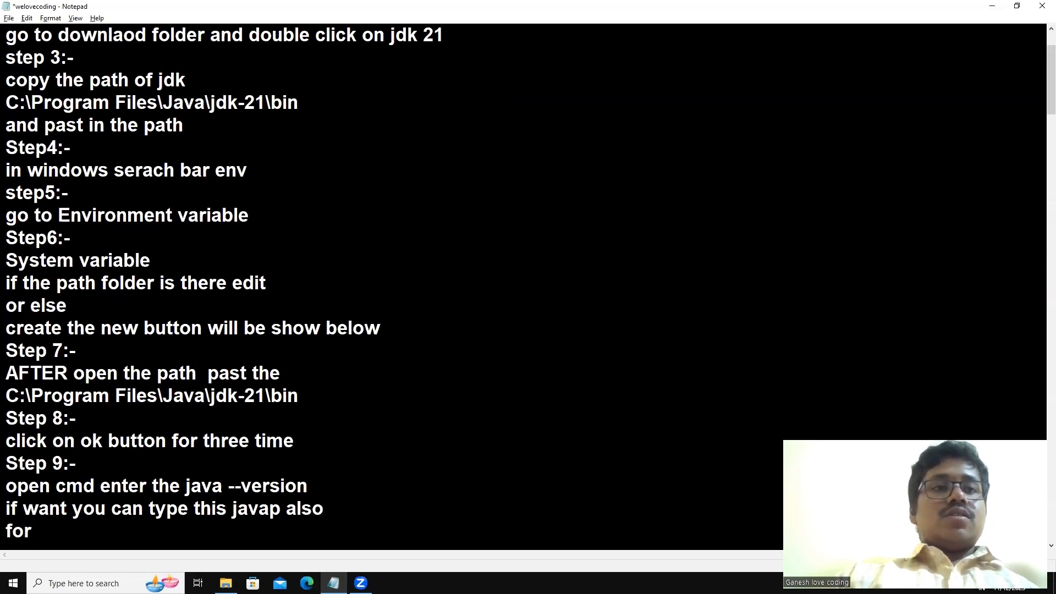
{"action": "type", "text": "com"}
{"action": "key", "text": "BackSpace"}
{"action": "key", "text": "BackSpace"}
{"action": "key", "text": "BackSpace"}
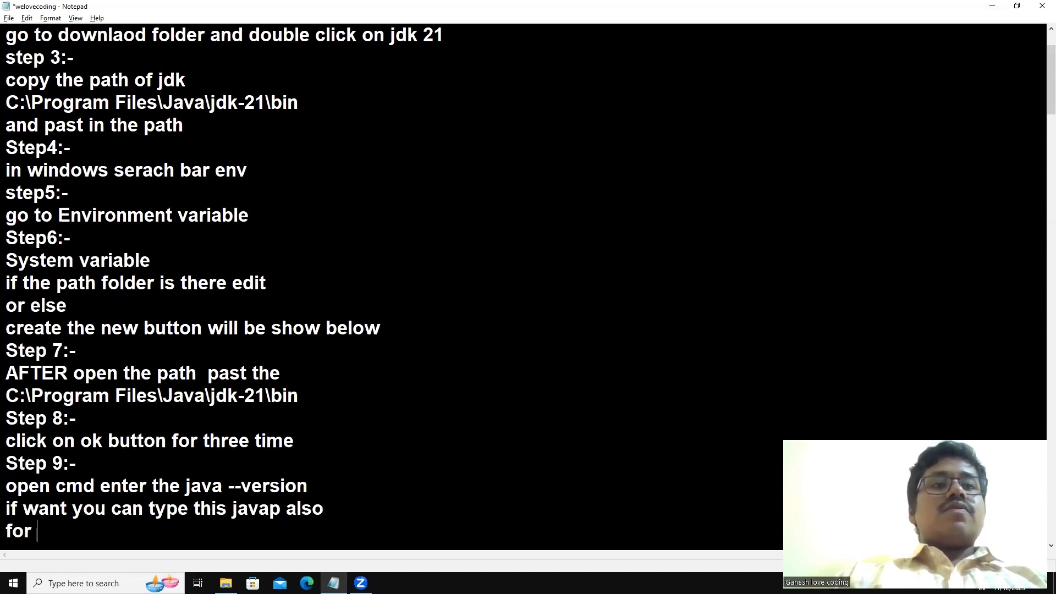
{"action": "type", "text": "it si"}
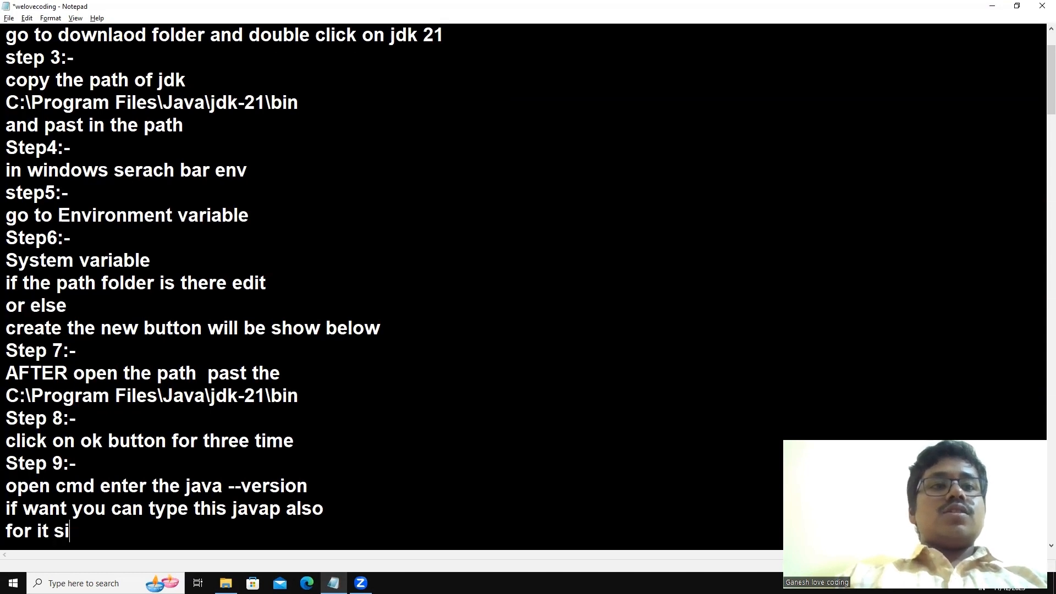
{"action": "key", "text": "BackSpace"}
{"action": "key", "text": "BackSpace"}
{"action": "key", "text": "BackSpace"}
{"action": "key", "text": "BackSpace"}
{"action": "key", "text": "BackSpace"}
{"action": "type", "text": "kno"}
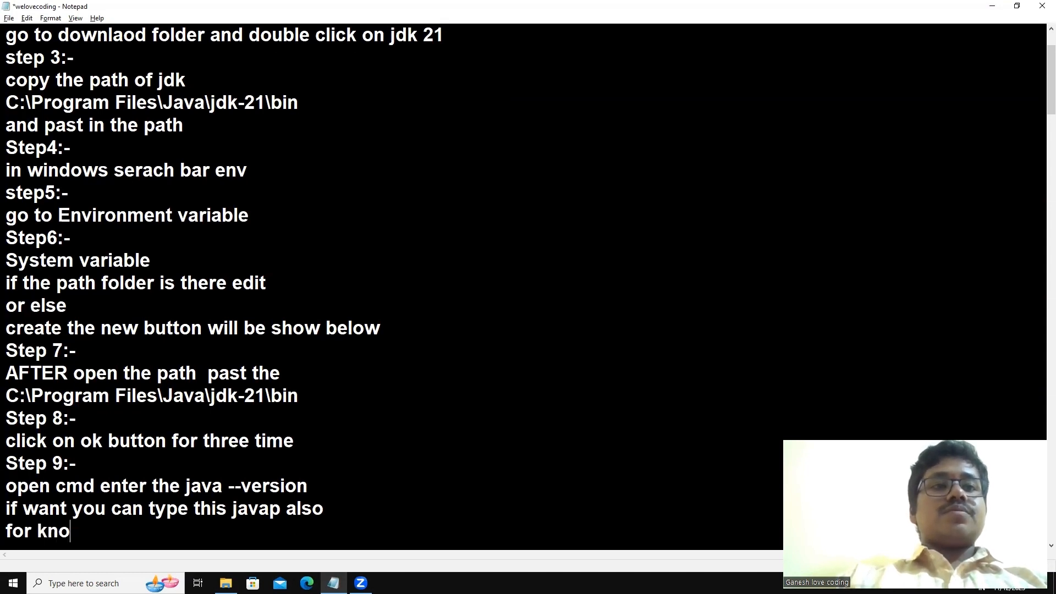
{"action": "type", "text": "w to"}
{"action": "key", "text": "BackSpace"}
{"action": "key", "text": "BackSpace"}
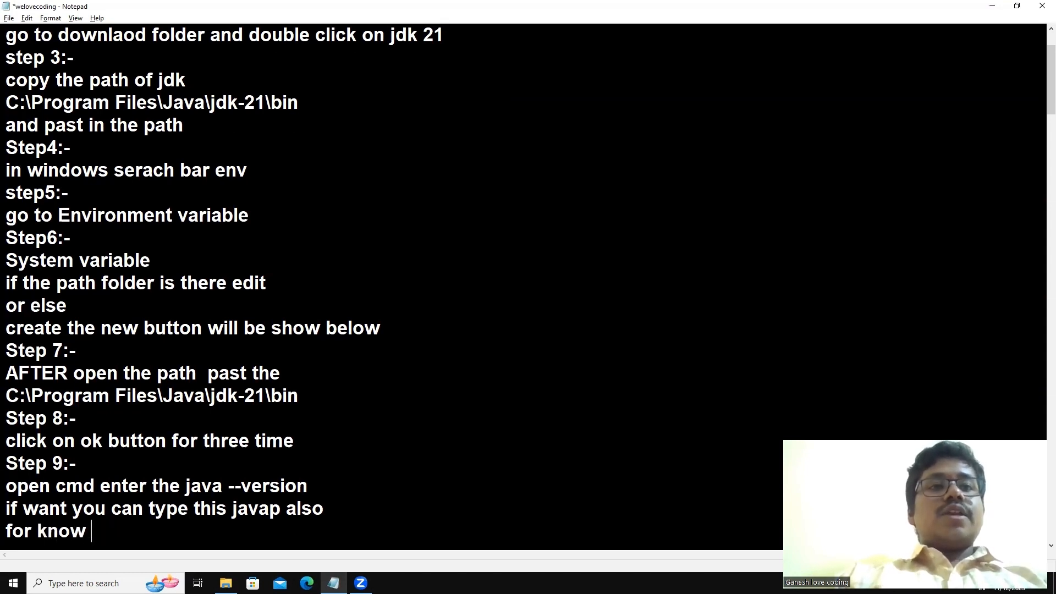
Step: Complete the "for know" line with "it is install sucussfully"
{"action": "type", "text": "it is is"}
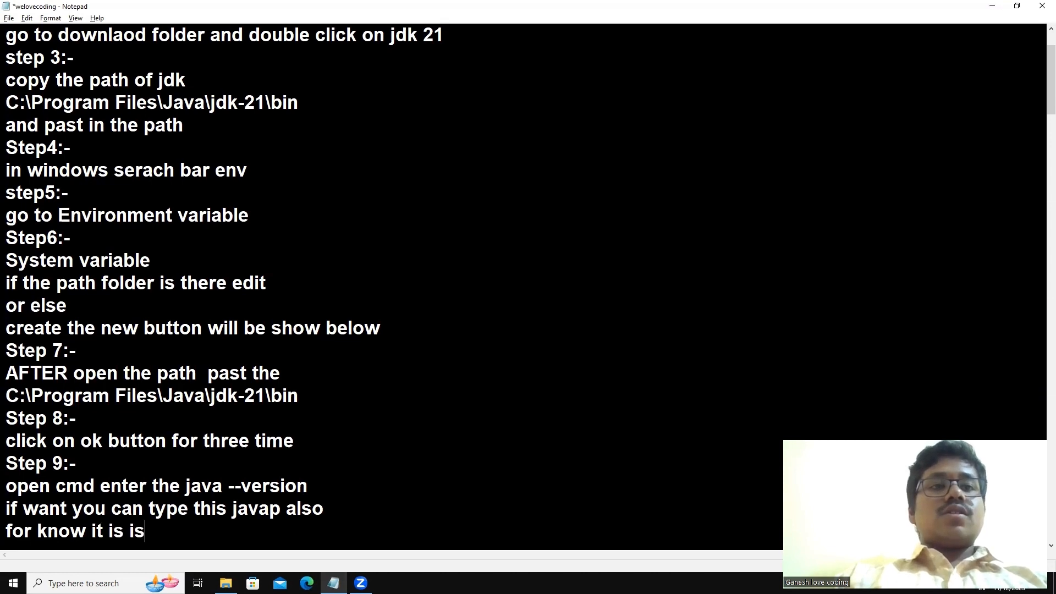
{"action": "key", "text": "BackSpace"}
{"action": "type", "text": "nstall "}
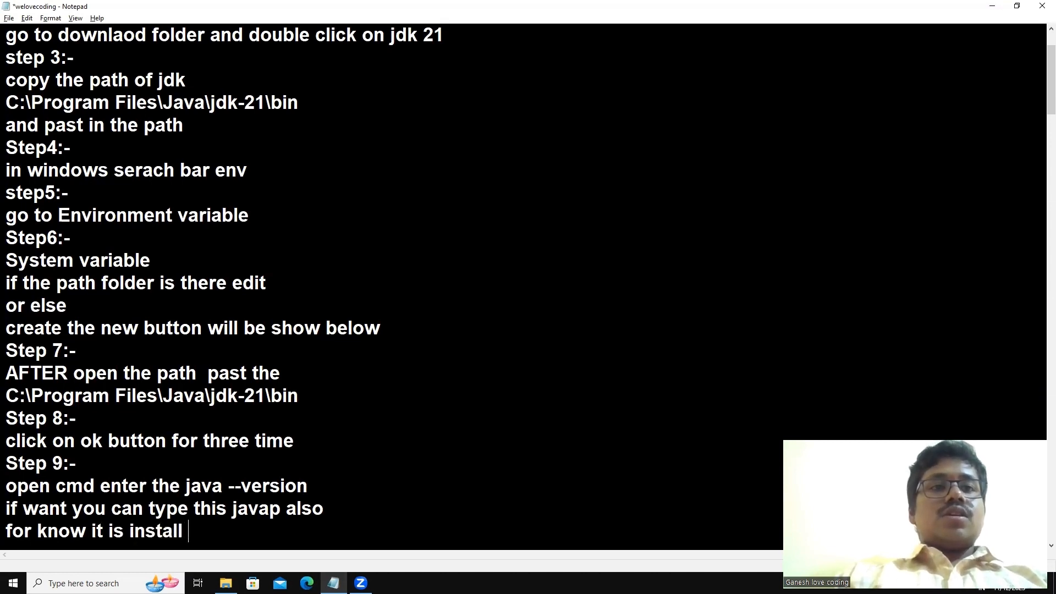
{"action": "type", "text": "suc"}
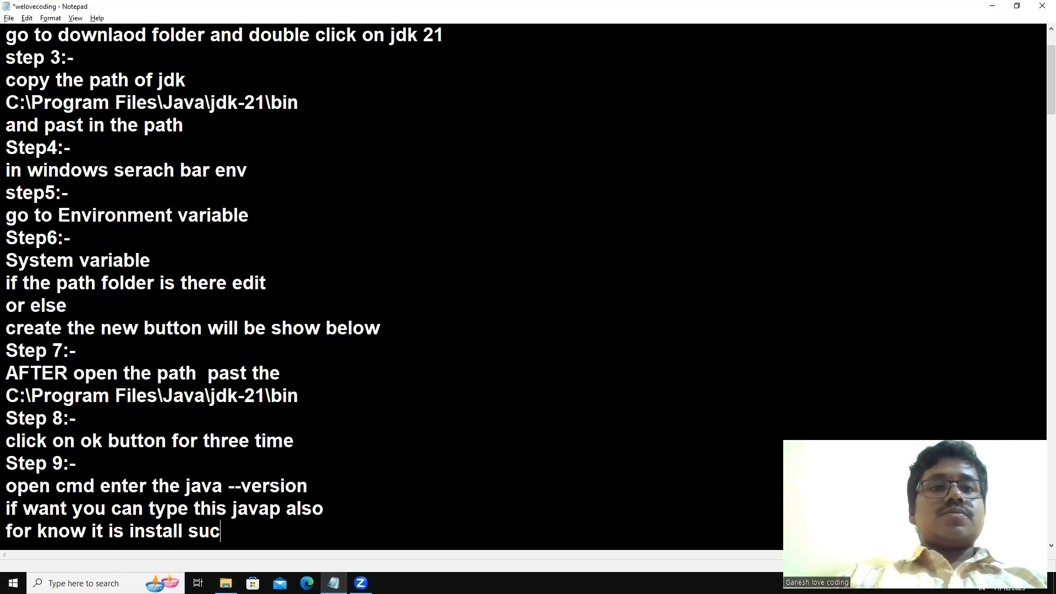
{"action": "type", "text": "ussfull"}
{"action": "key", "text": "BackSpace"}
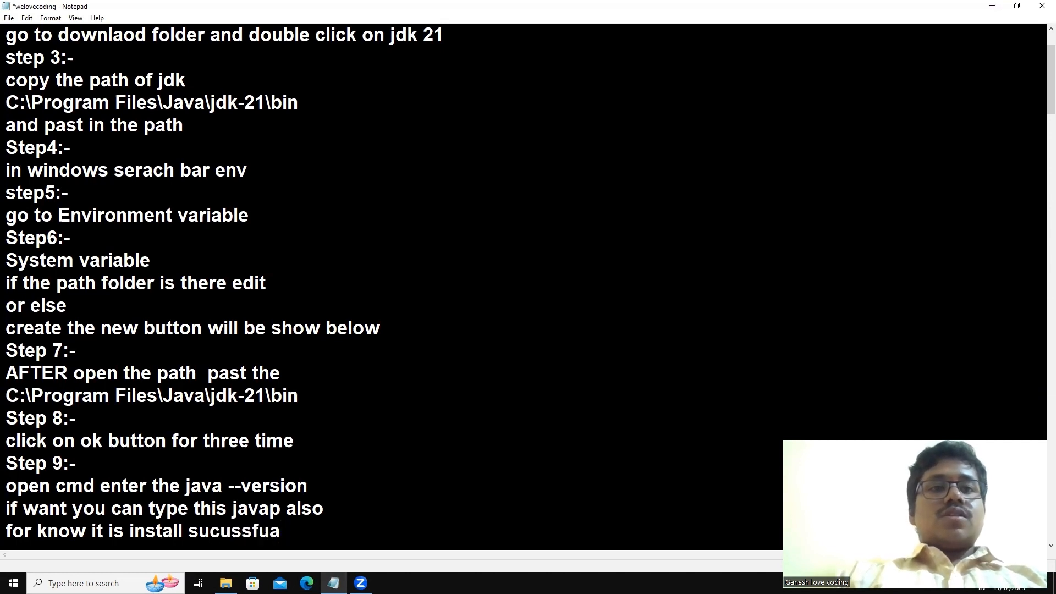
{"action": "type", "text": "y"}
{"action": "key", "text": "BackSpace"}
{"action": "type", "text": "ly"}
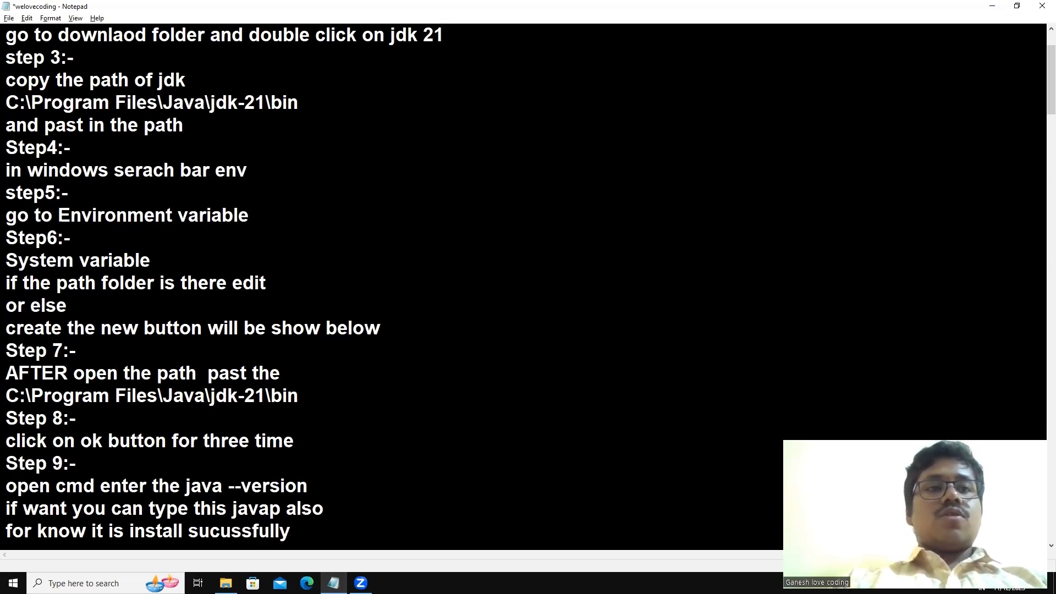
Step: Highlight the last line of the Step 9 notes and review the end of the written instructions
{"action": "left_click_drag", "start_coordinate": [6, 536], "coordinate": [239, 470]}
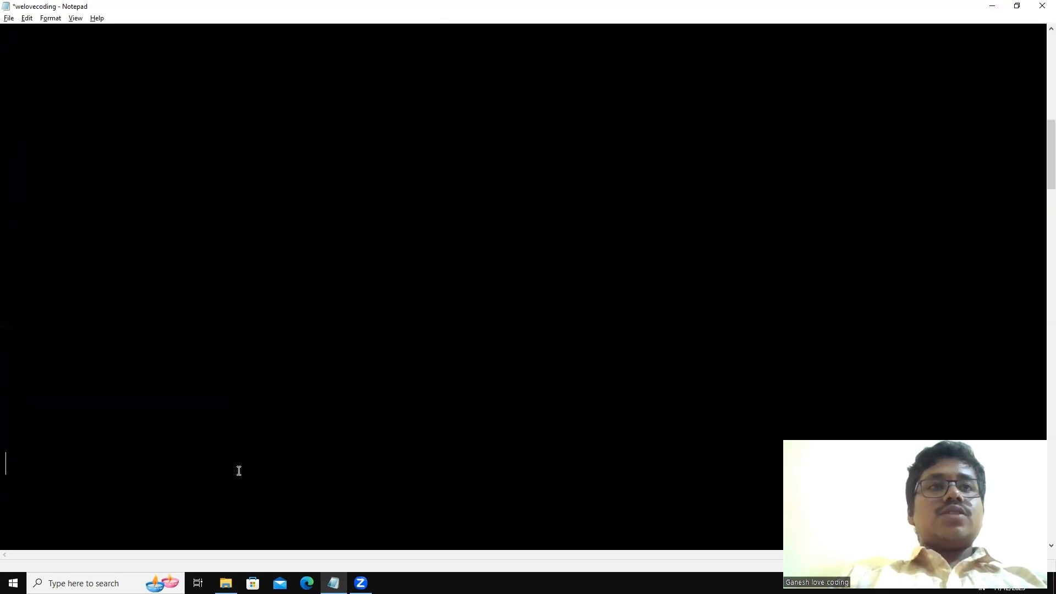
{"action": "scroll", "coordinate": [239, 471], "scroll_direction": "up", "scroll_amount": 10}
{"action": "scroll", "coordinate": [127, 409], "scroll_direction": "down", "scroll_amount": 3}
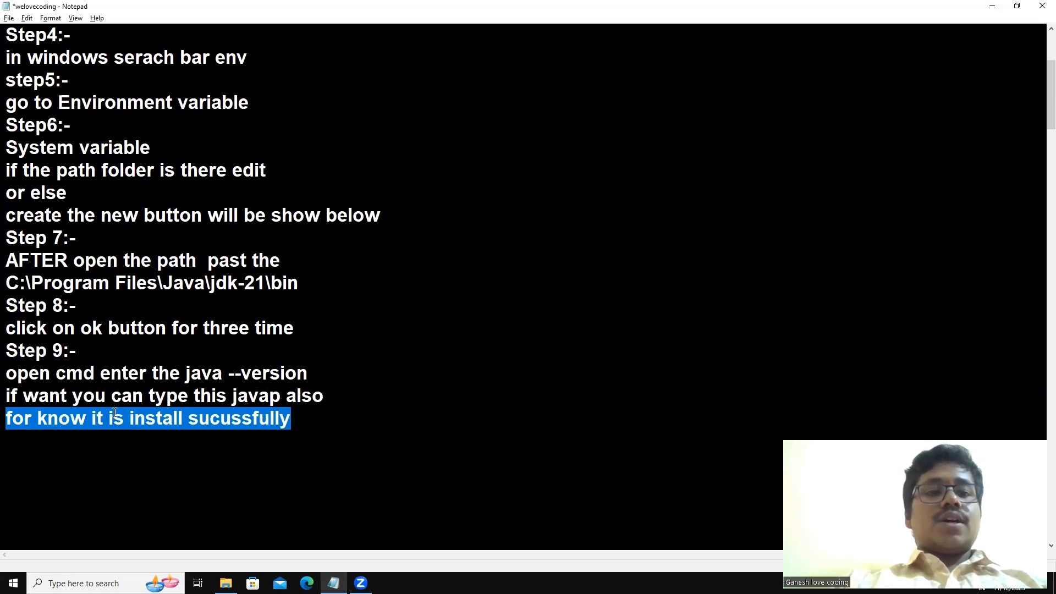
Step: Open Command Prompt and run java --version to check the installed Java release
{"action": "key", "text": "super+s"}
{"action": "type", "text": "cmd"}
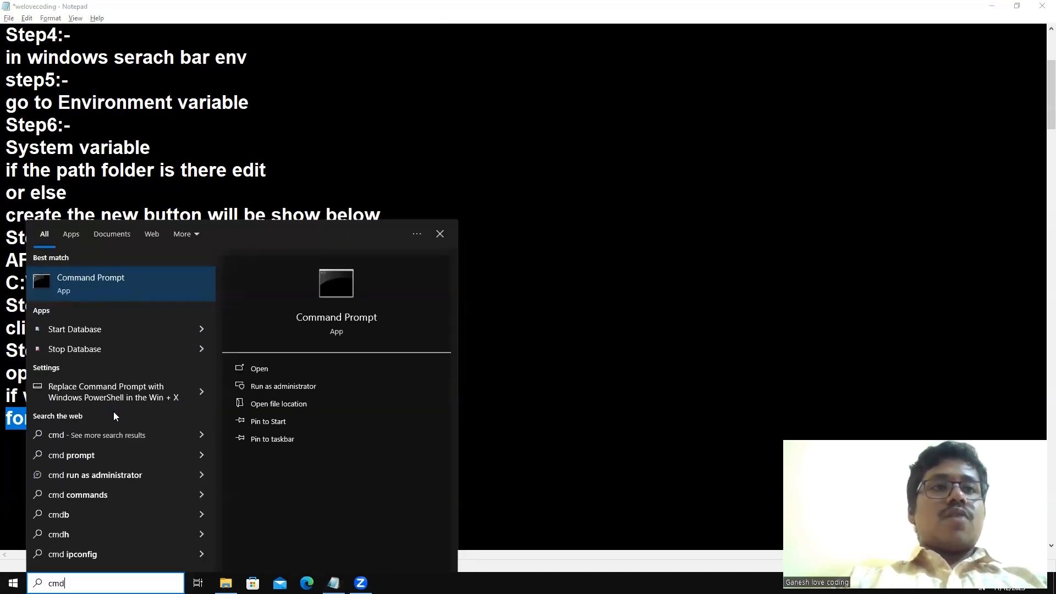
{"action": "key", "text": "Return"}
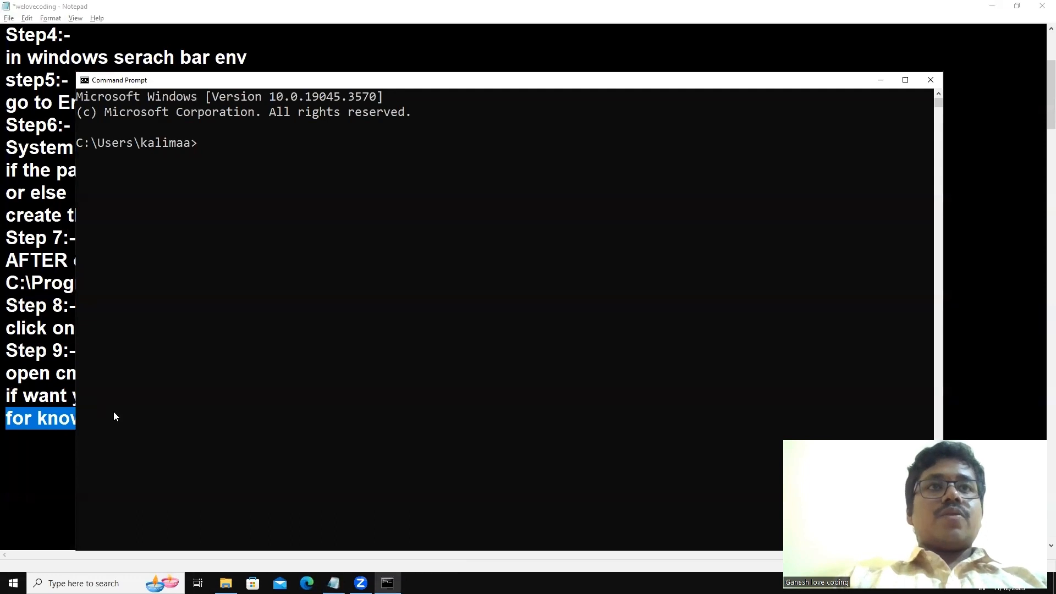
{"action": "type", "text": "java "}
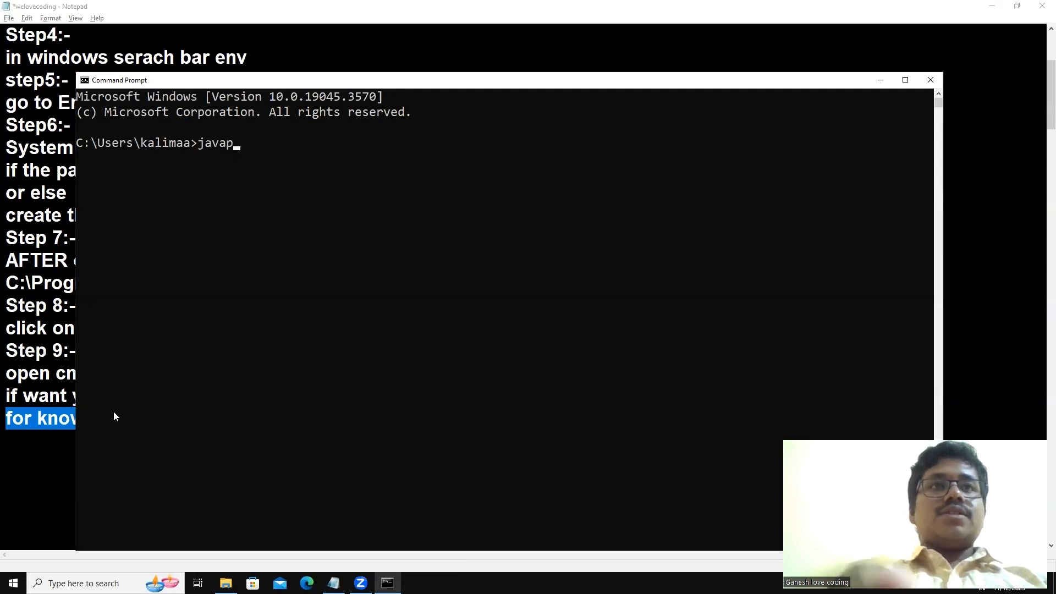
{"action": "type", "text": "--ver"}
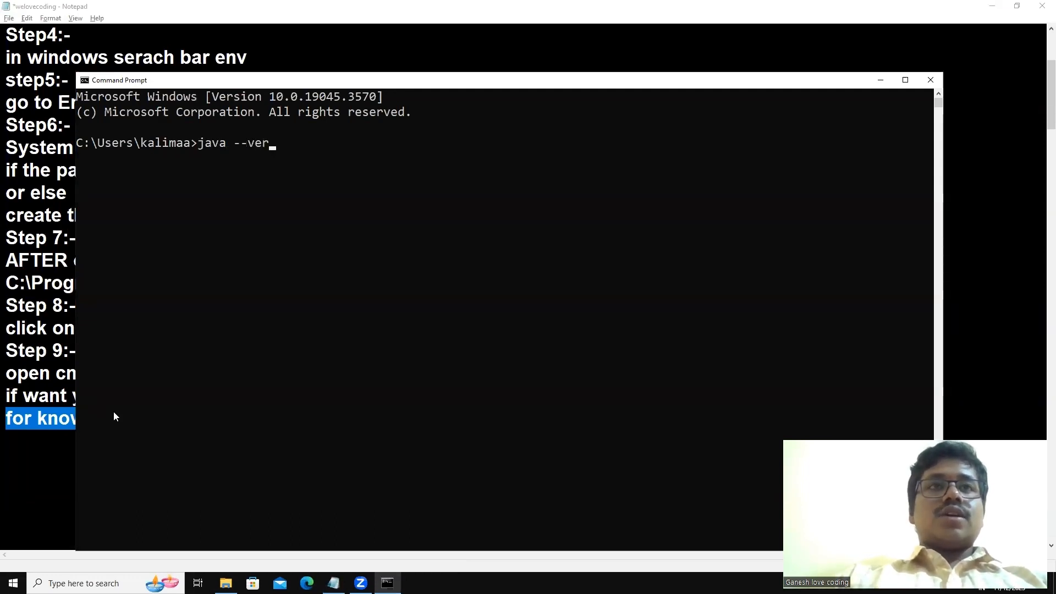
{"action": "type", "text": "sion"}
{"action": "key", "text": "Return"}
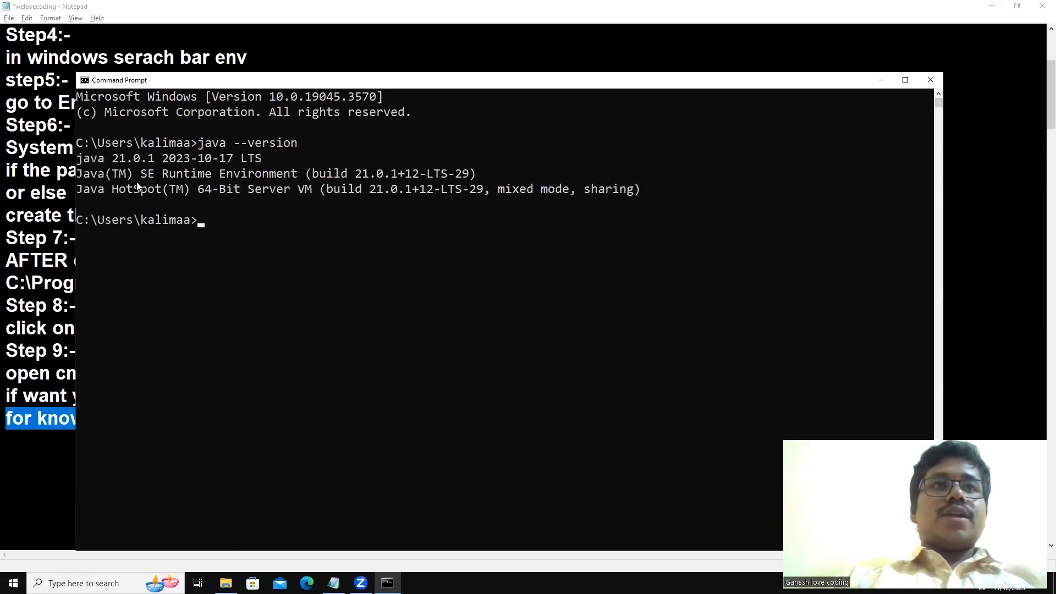
Step: Highlight the Java version line in the command output and clear the selection
{"action": "left_click_drag", "start_coordinate": [84, 158], "coordinate": [282, 159]}
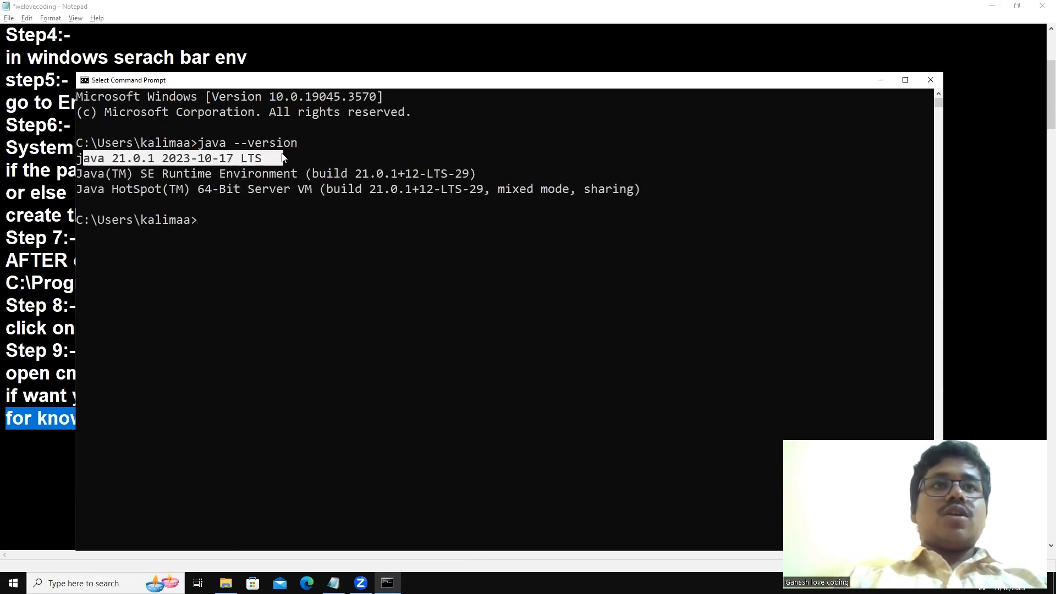
{"action": "left_click", "coordinate": [237, 219]}
{"action": "key", "text": "Escape"}
Step: Run the javap command to check that the JDK tools are reachable from the path
{"action": "type", "text": "javap"}
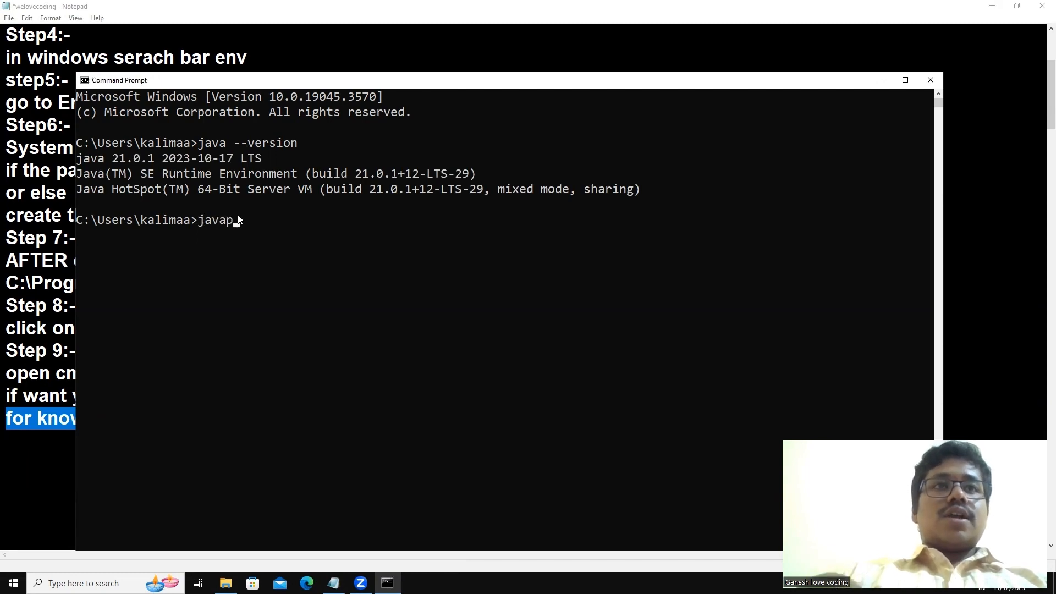
{"action": "key", "text": "Return"}
{"action": "scroll", "coordinate": [238, 214], "scroll_direction": "up", "scroll_amount": 5}
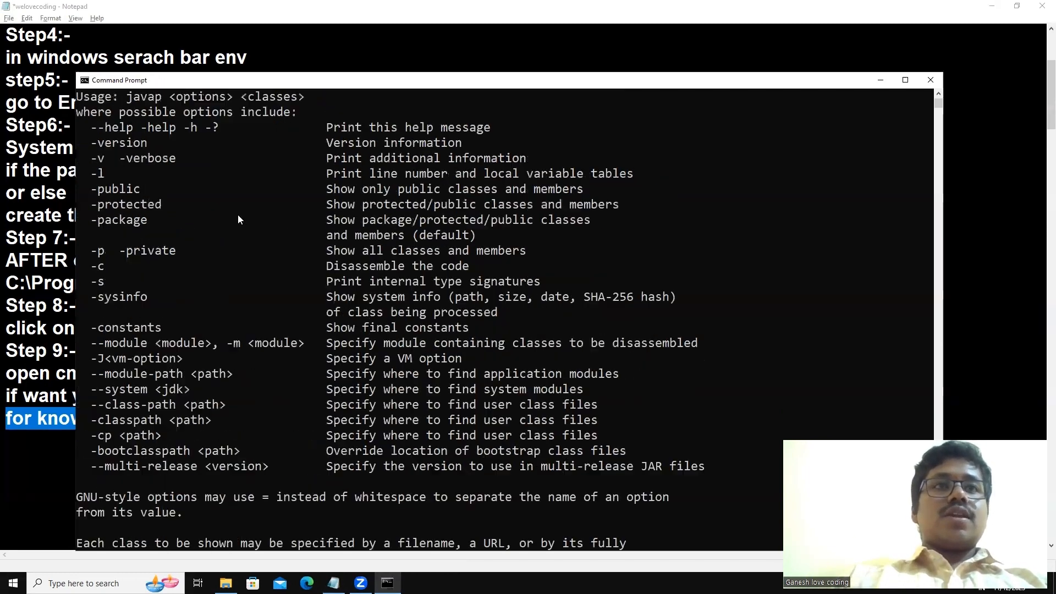